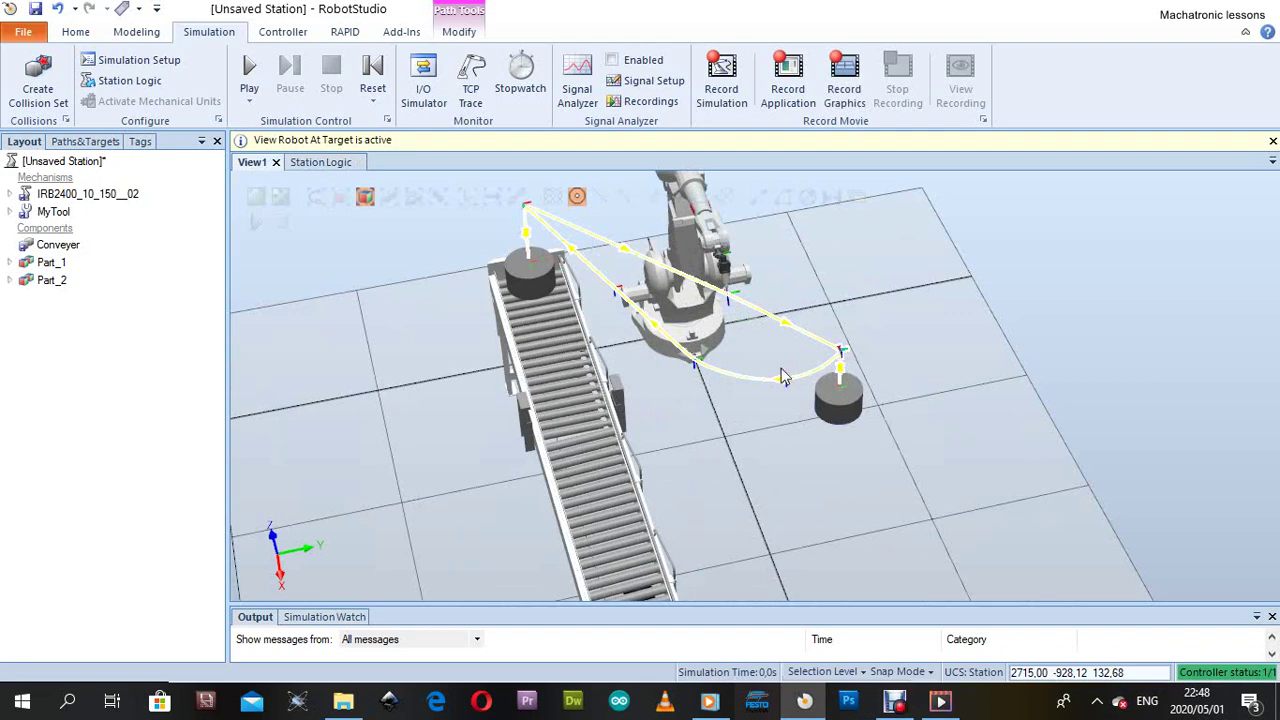
Examine the robot's pick-and-place path between the cylinder on the conveyor and the cylinder on the floor
{"action": "scroll", "coordinate": [782, 378], "scroll_direction": "up", "scroll_amount": 5}
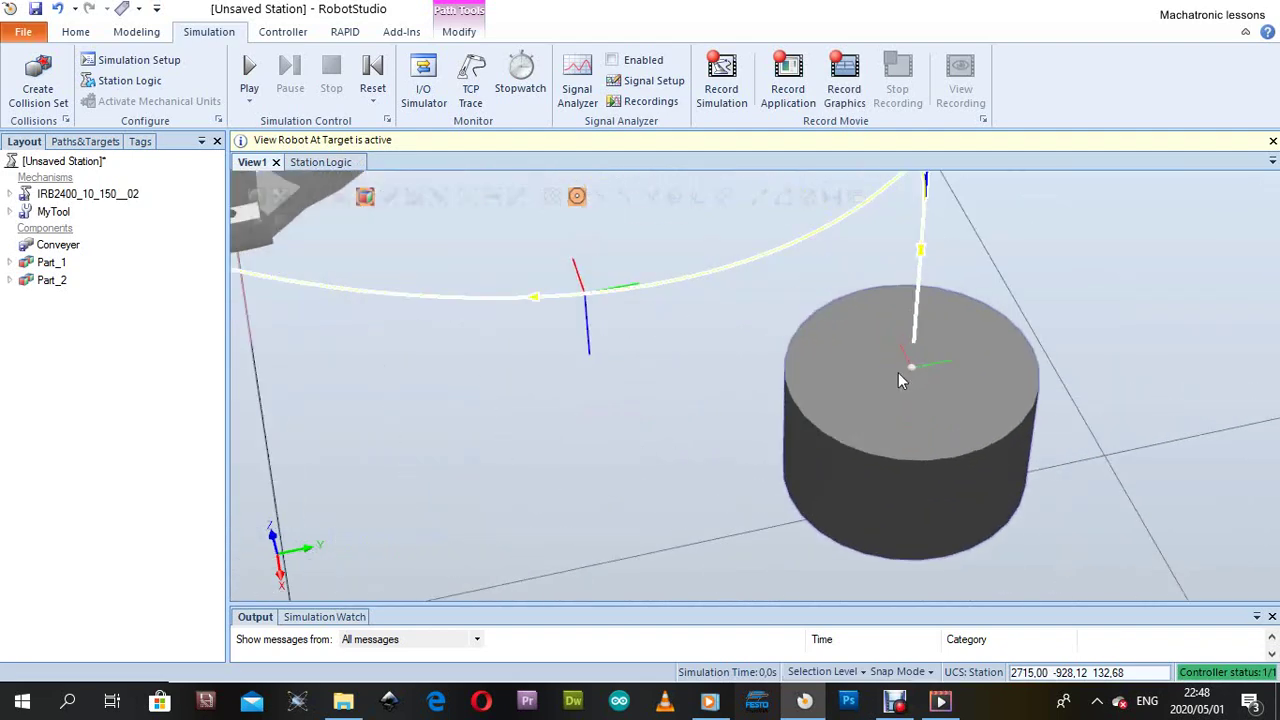
{"action": "scroll", "coordinate": [916, 373], "scroll_direction": "down", "scroll_amount": 8}
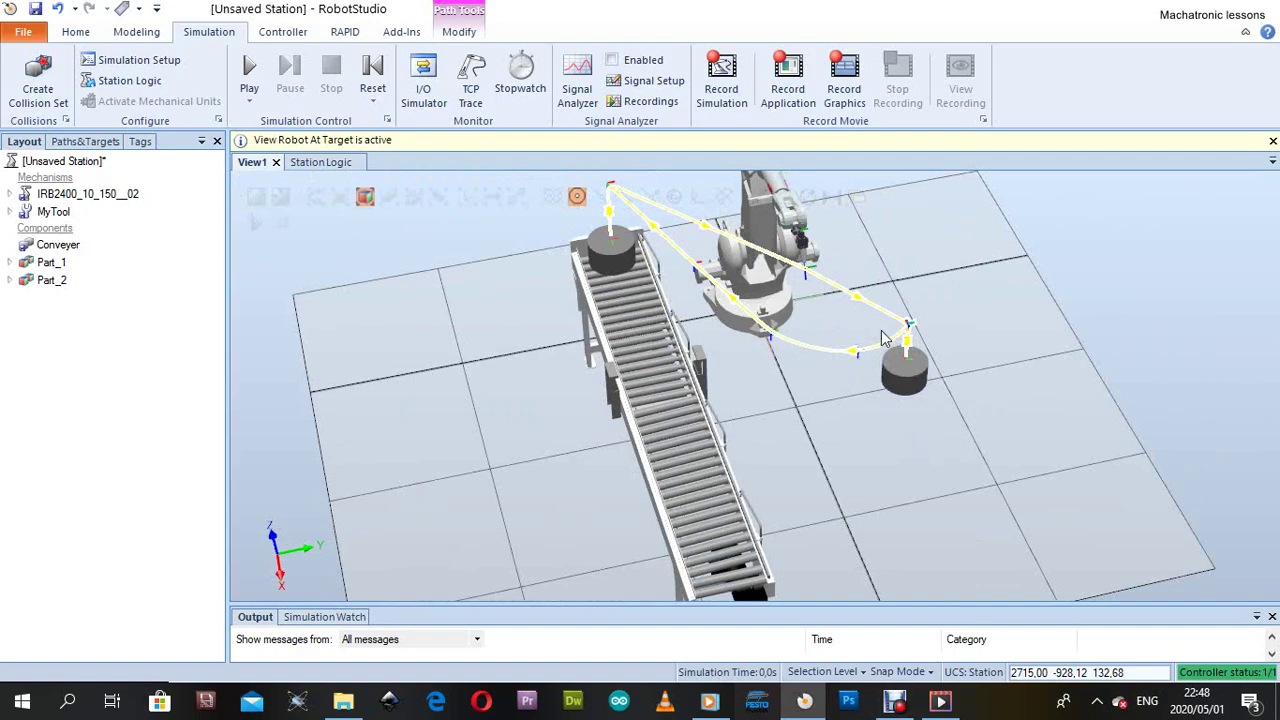
{"action": "scroll", "coordinate": [605, 245], "scroll_direction": "up", "scroll_amount": 6}
{"action": "scroll", "coordinate": [610, 245], "scroll_direction": "down", "scroll_amount": 8}
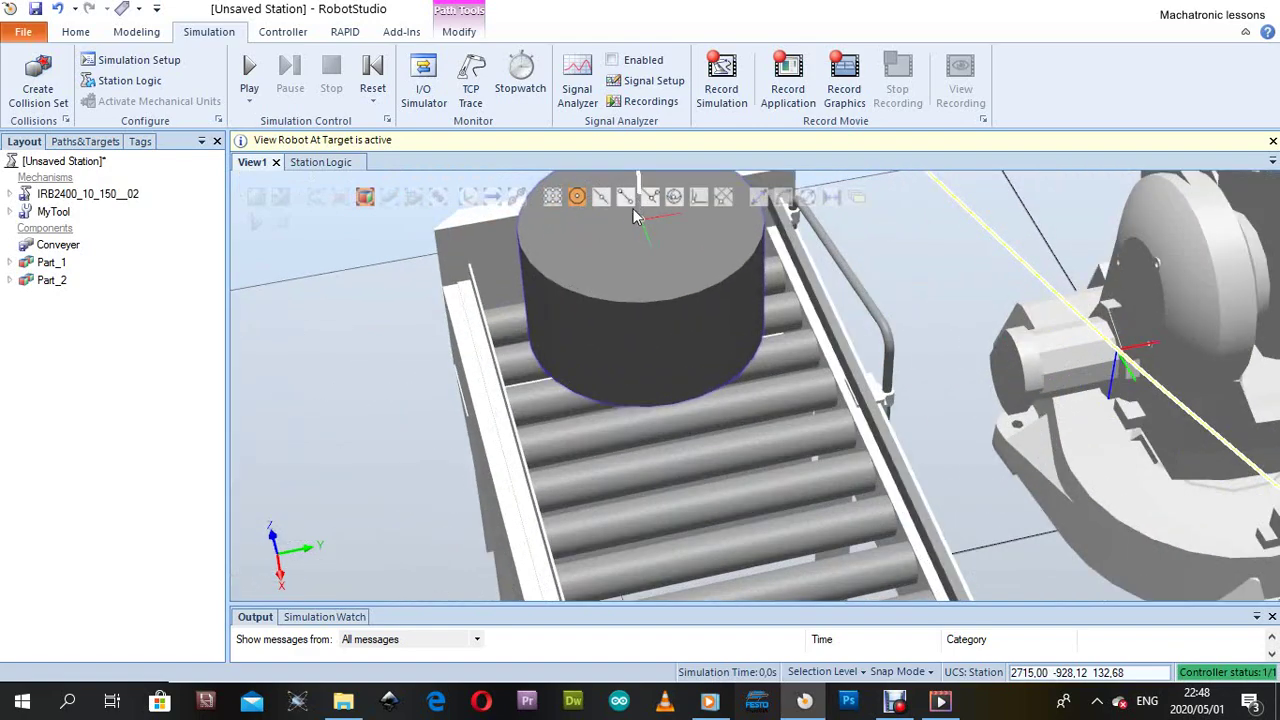
{"action": "left_click_drag", "start_coordinate": [623, 245], "coordinate": [747, 361], "text": "ctrl+shift"}
{"action": "scroll", "coordinate": [711, 418], "scroll_direction": "down", "scroll_amount": 4}
{"action": "scroll", "coordinate": [711, 418], "scroll_direction": "up", "scroll_amount": 6}
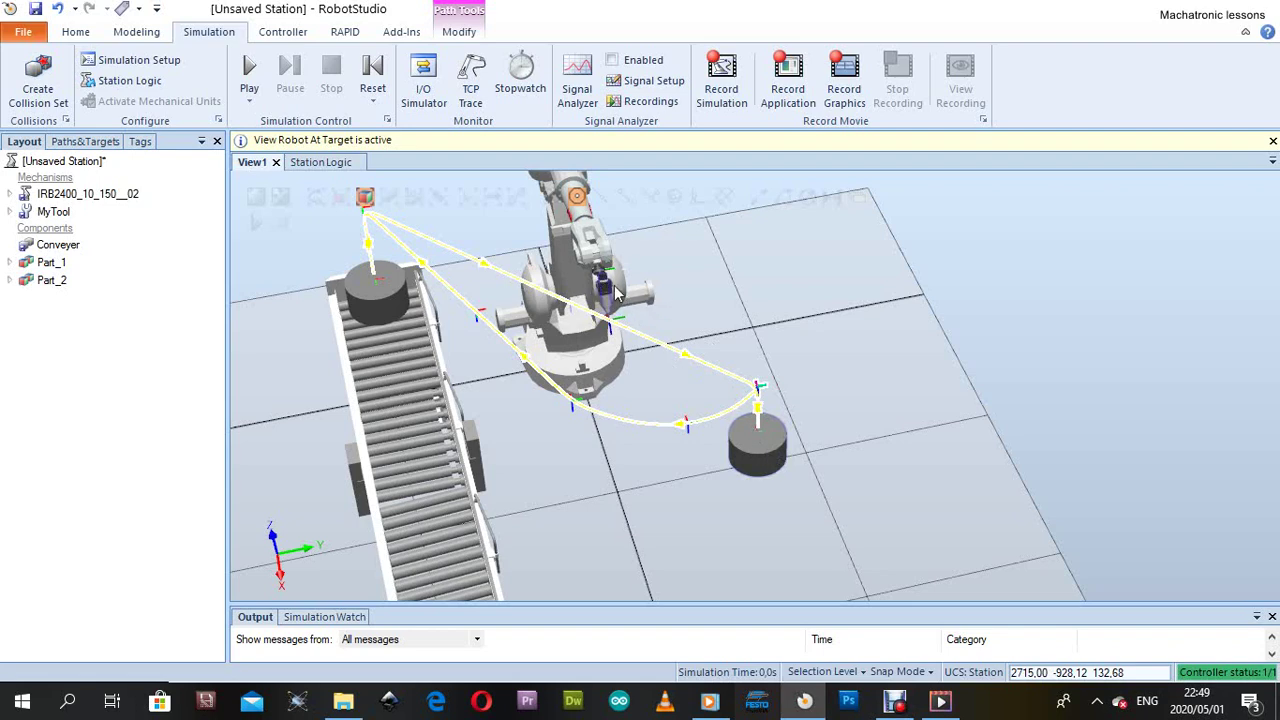
{"action": "scroll", "coordinate": [752, 450], "scroll_direction": "up", "scroll_amount": 2}
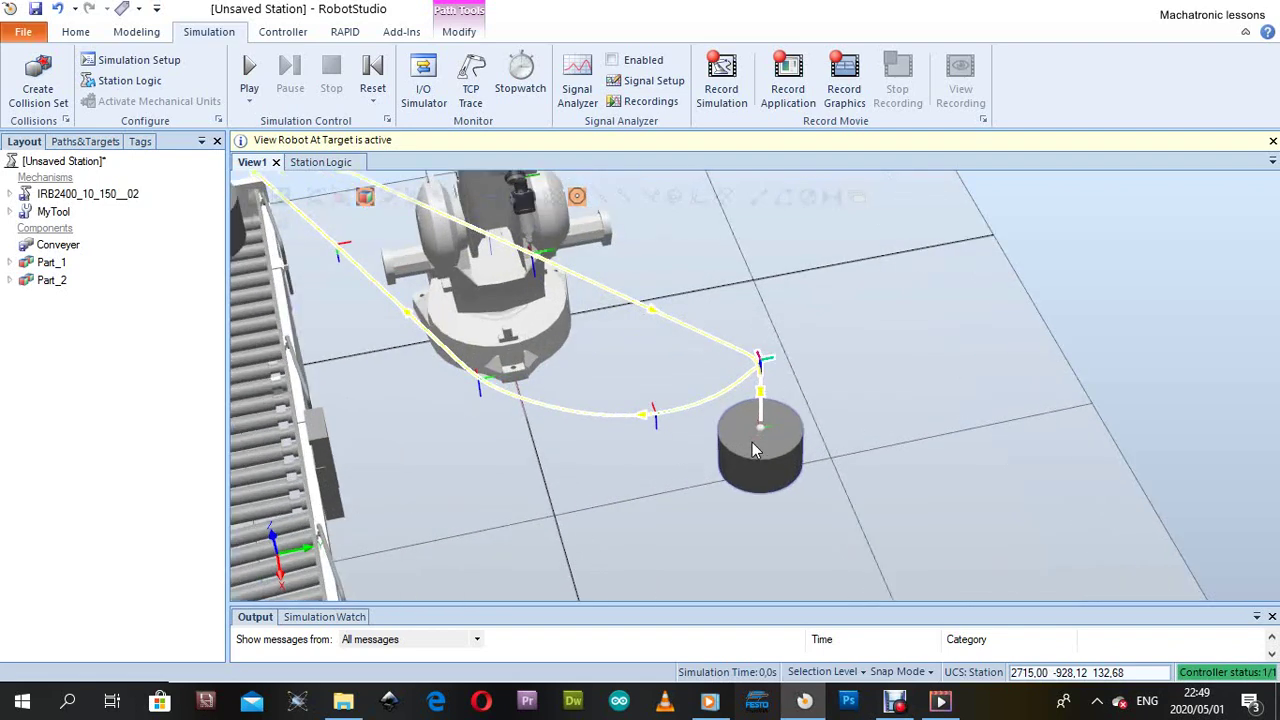
{"action": "scroll", "coordinate": [753, 450], "scroll_direction": "down", "scroll_amount": 4}
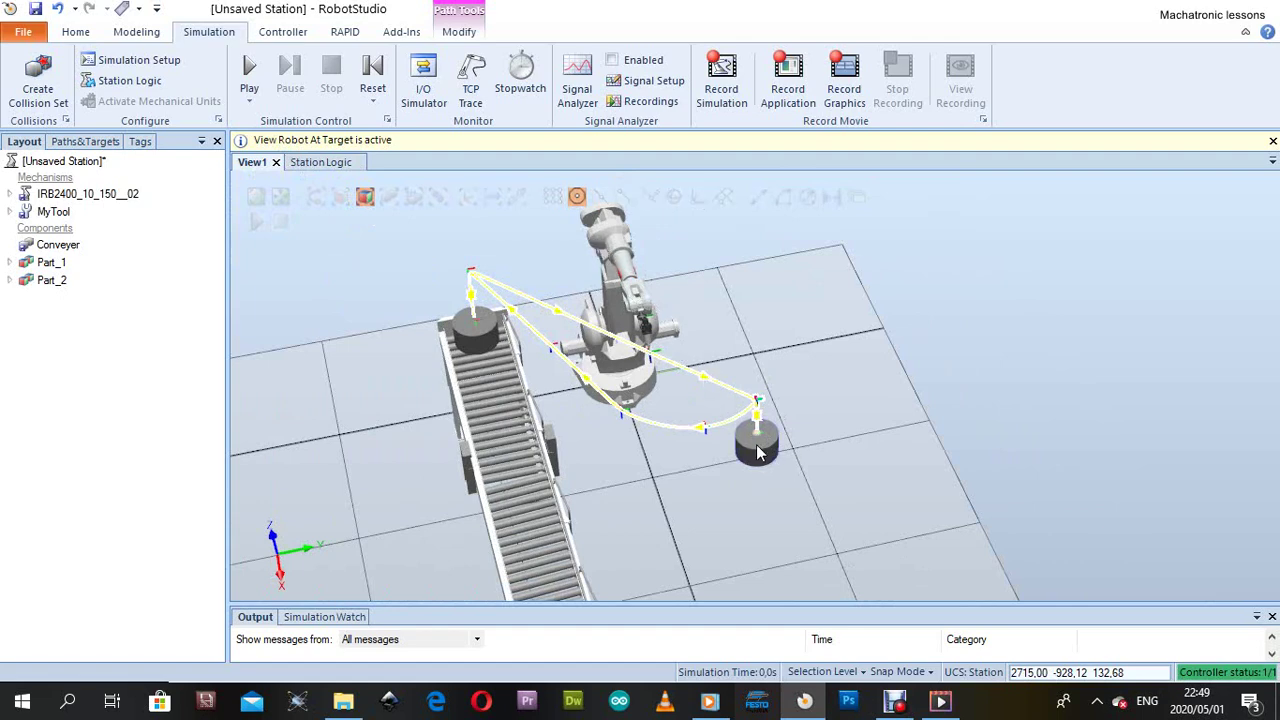
{"action": "scroll", "coordinate": [758, 452], "scroll_direction": "up", "scroll_amount": 3}
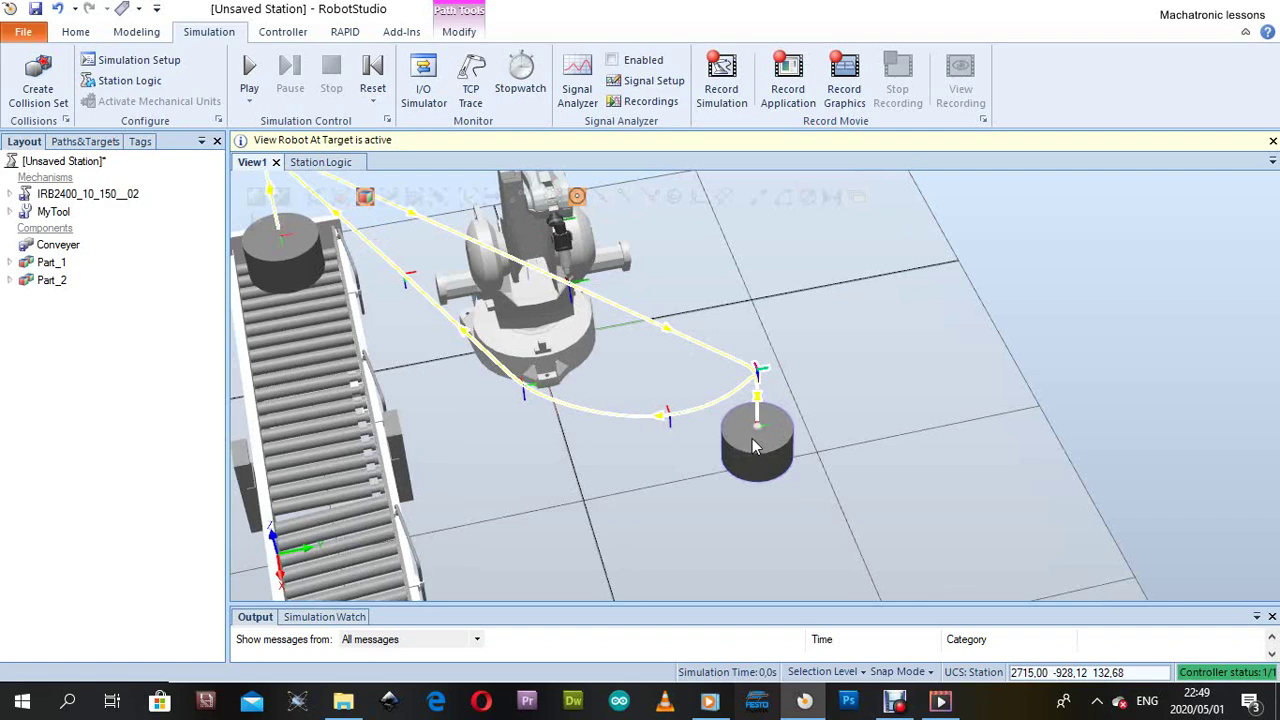
Add a Positioner smart component to the station logic and close its properties without changing them
{"action": "left_click", "coordinate": [306, 163]}
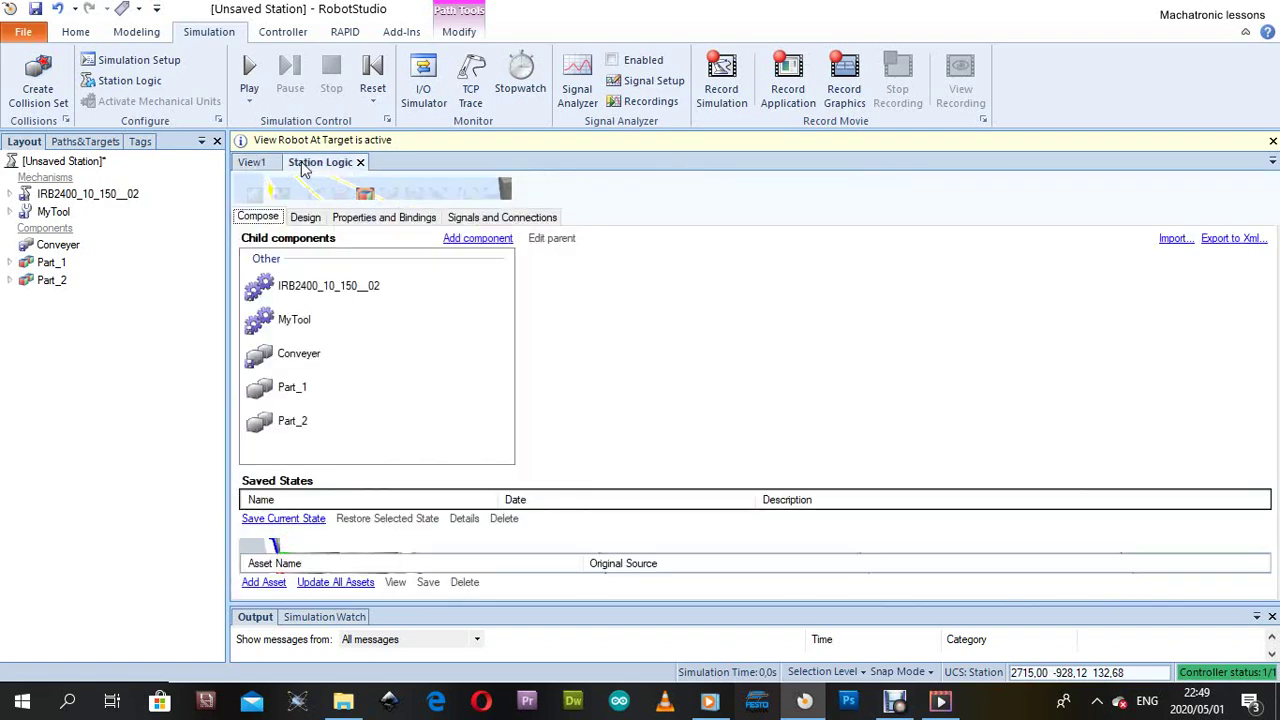
{"action": "left_click", "coordinate": [476, 240]}
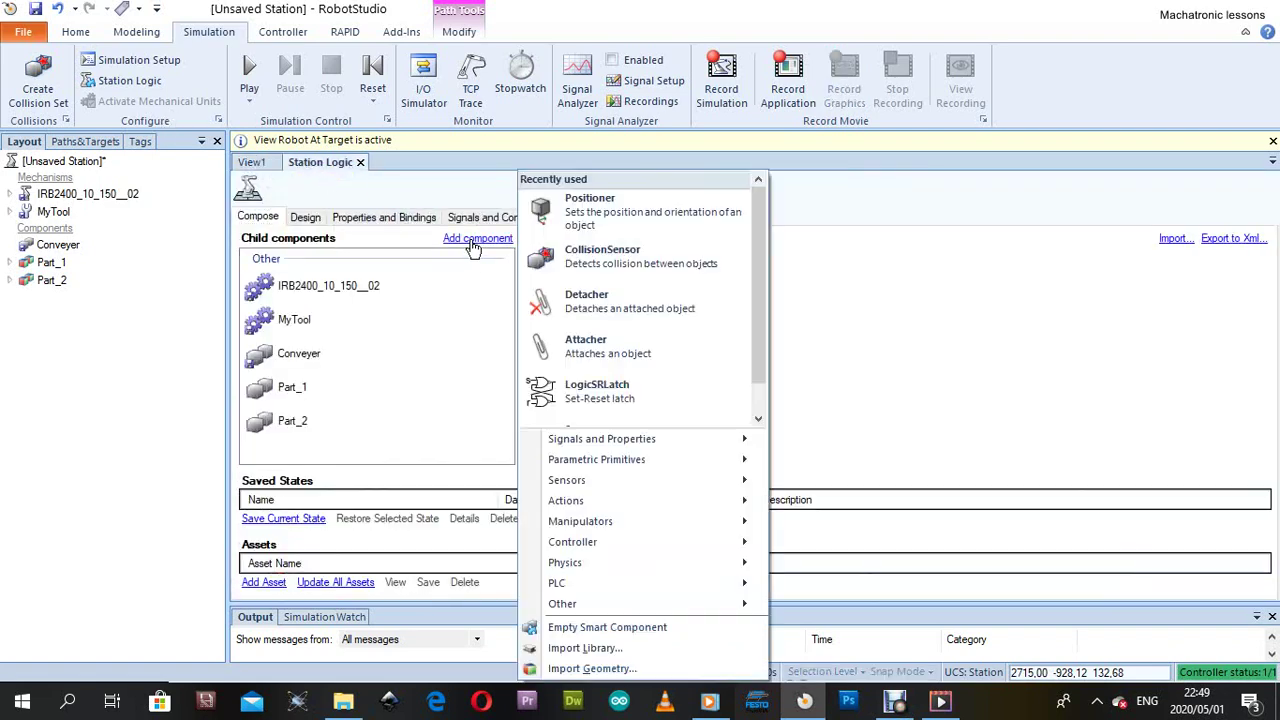
{"action": "left_click", "coordinate": [624, 221]}
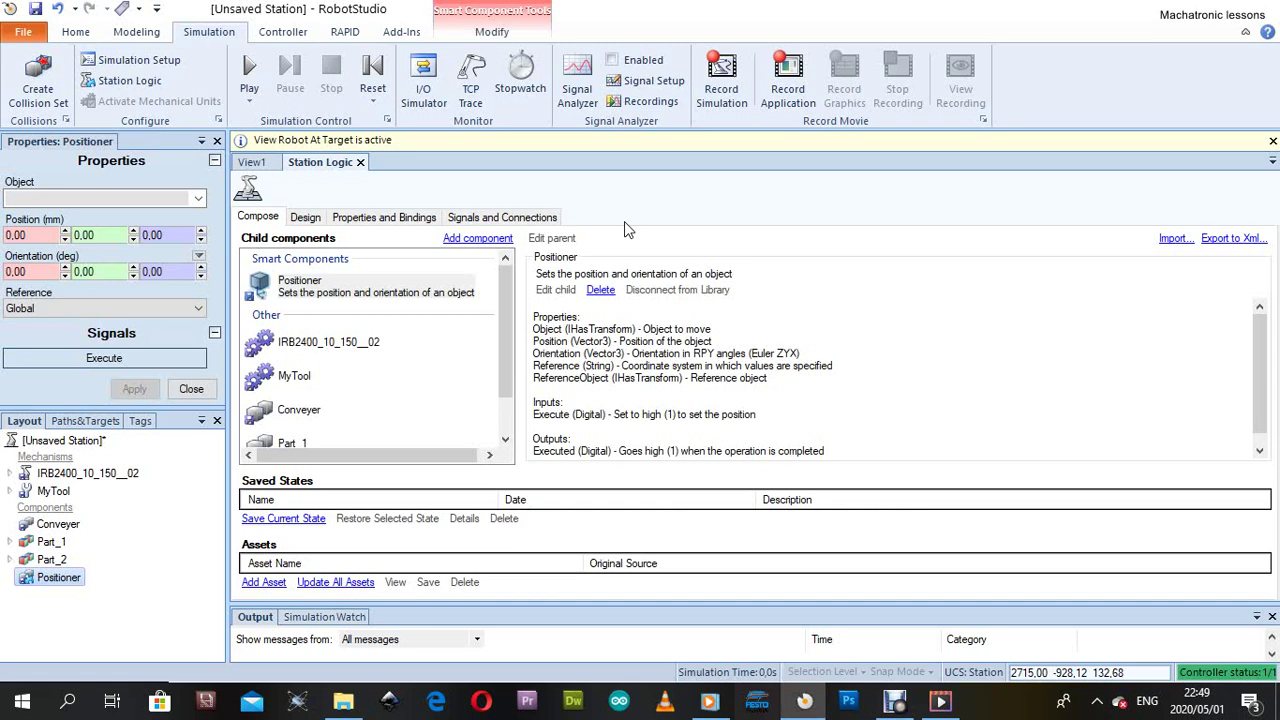
{"action": "left_click", "coordinate": [189, 391]}
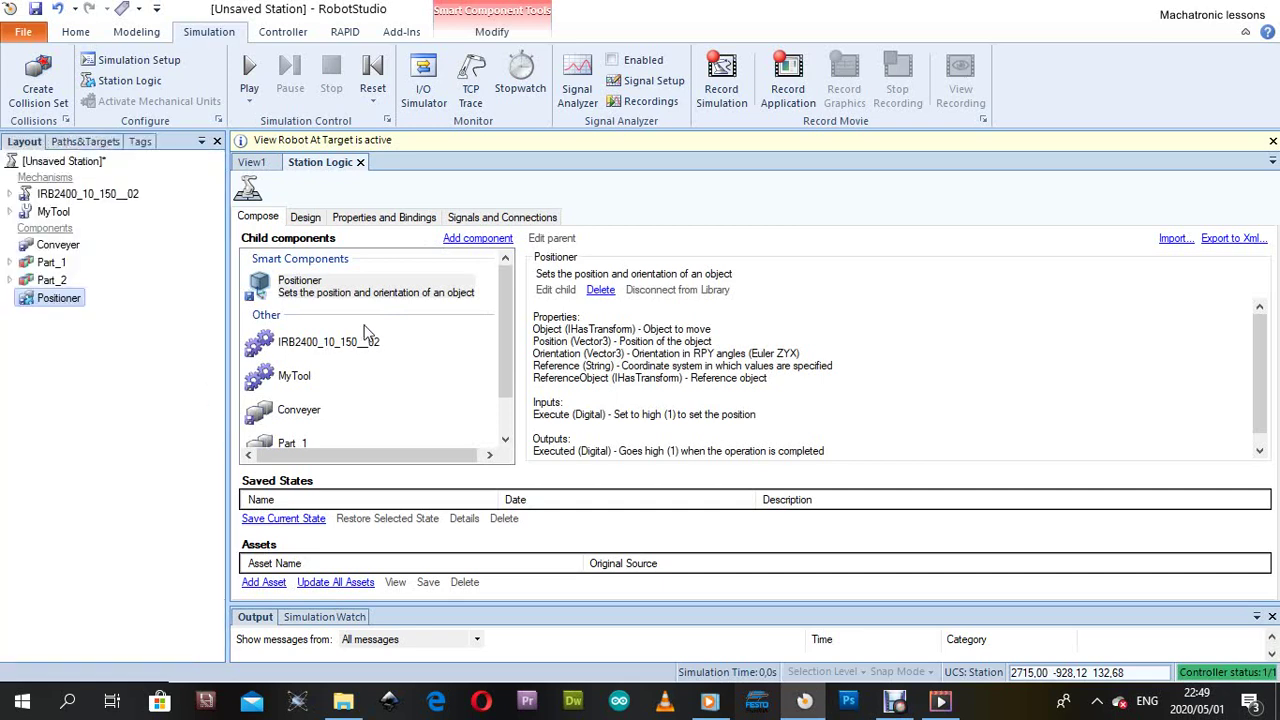
Add a CollisionSensor smart component to the station logic from the sensor components
{"action": "left_click", "coordinate": [500, 240]}
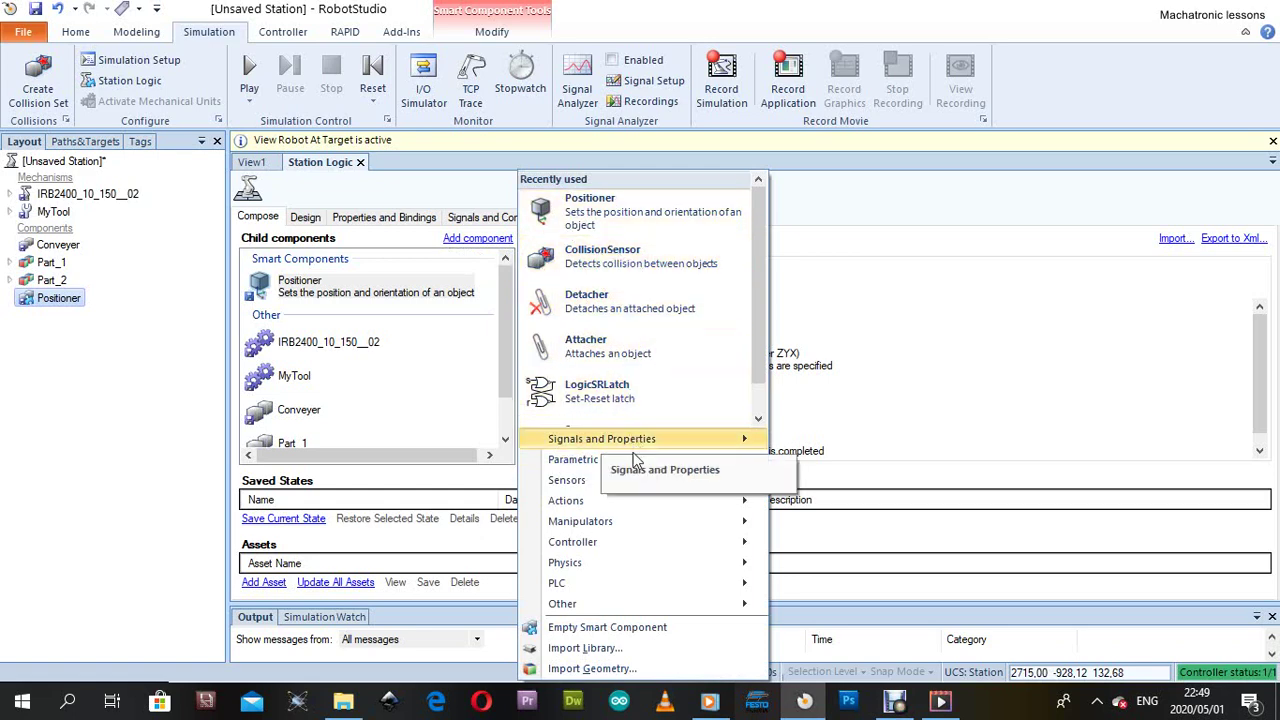
{"action": "mouse_move", "coordinate": [634, 485]}
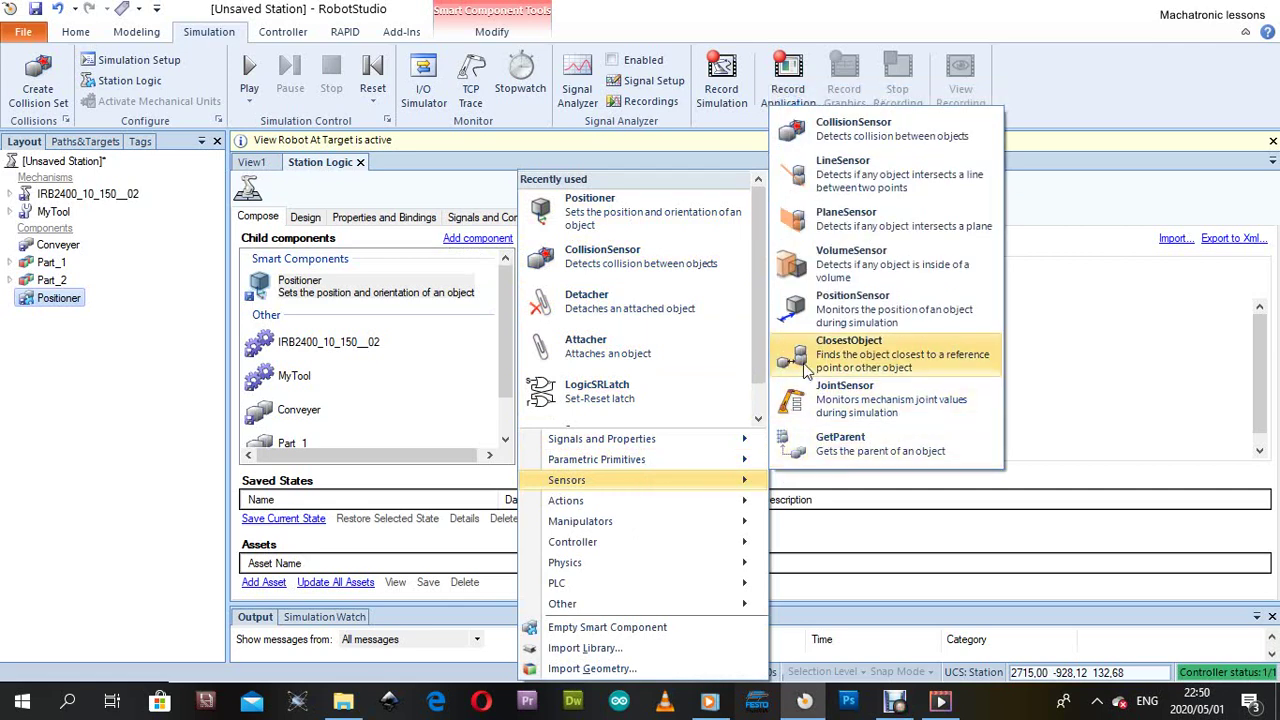
{"action": "left_click", "coordinate": [862, 136]}
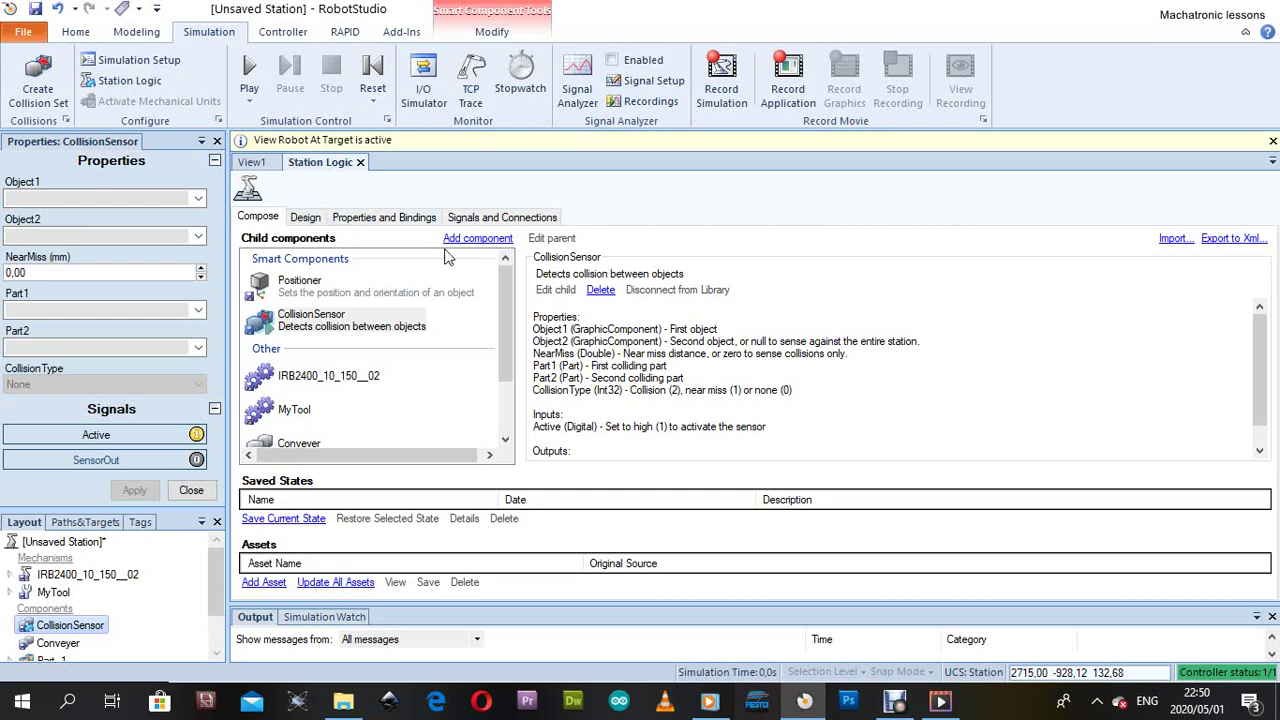
Add an Attacher smart component to the station logic from the action components
{"action": "left_click", "coordinate": [478, 239]}
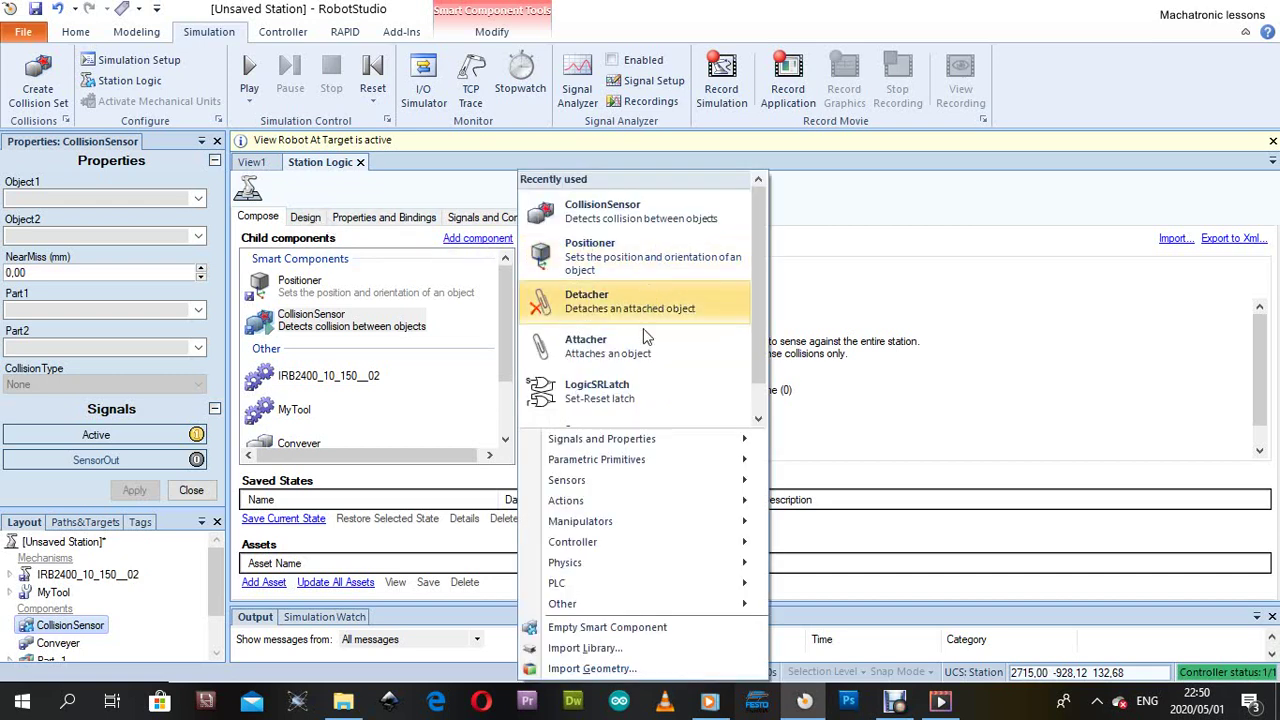
{"action": "mouse_move", "coordinate": [580, 504]}
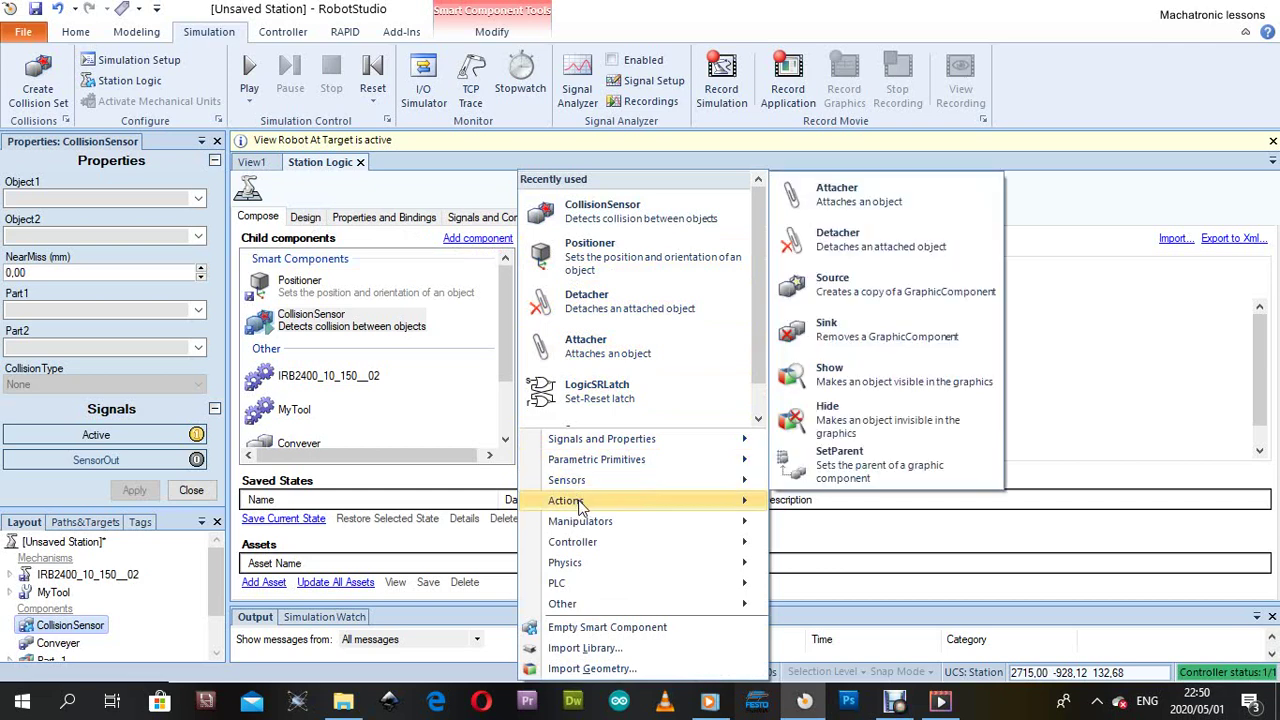
{"action": "left_click", "coordinate": [837, 201]}
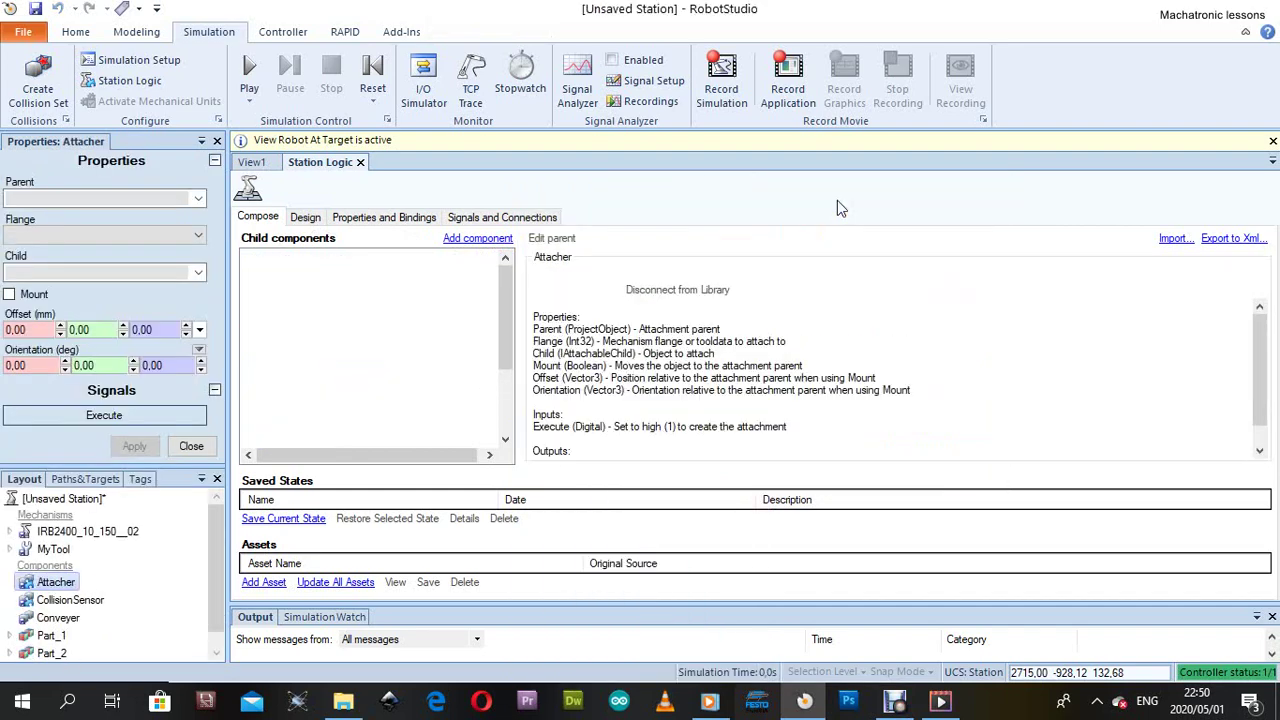
{"action": "left_click", "coordinate": [250, 163]}
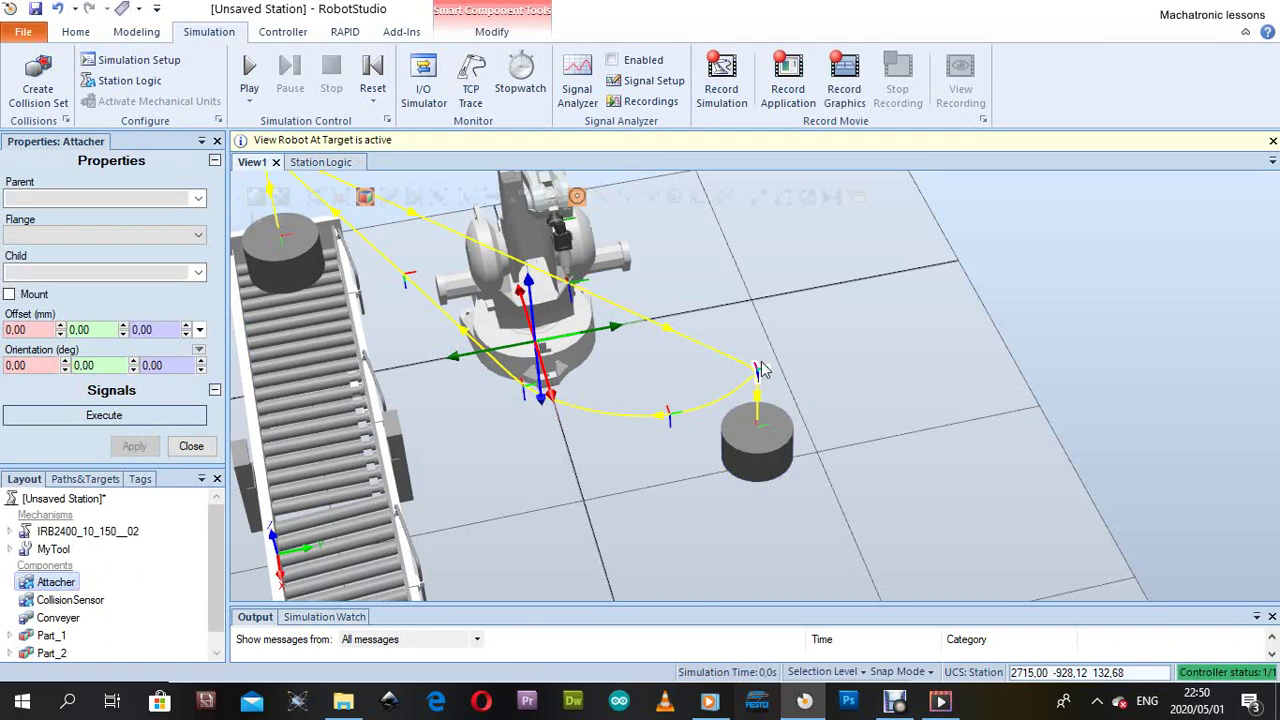
{"action": "left_click_drag", "start_coordinate": [324, 243], "coordinate": [417, 348], "text": "ctrl+shift"}
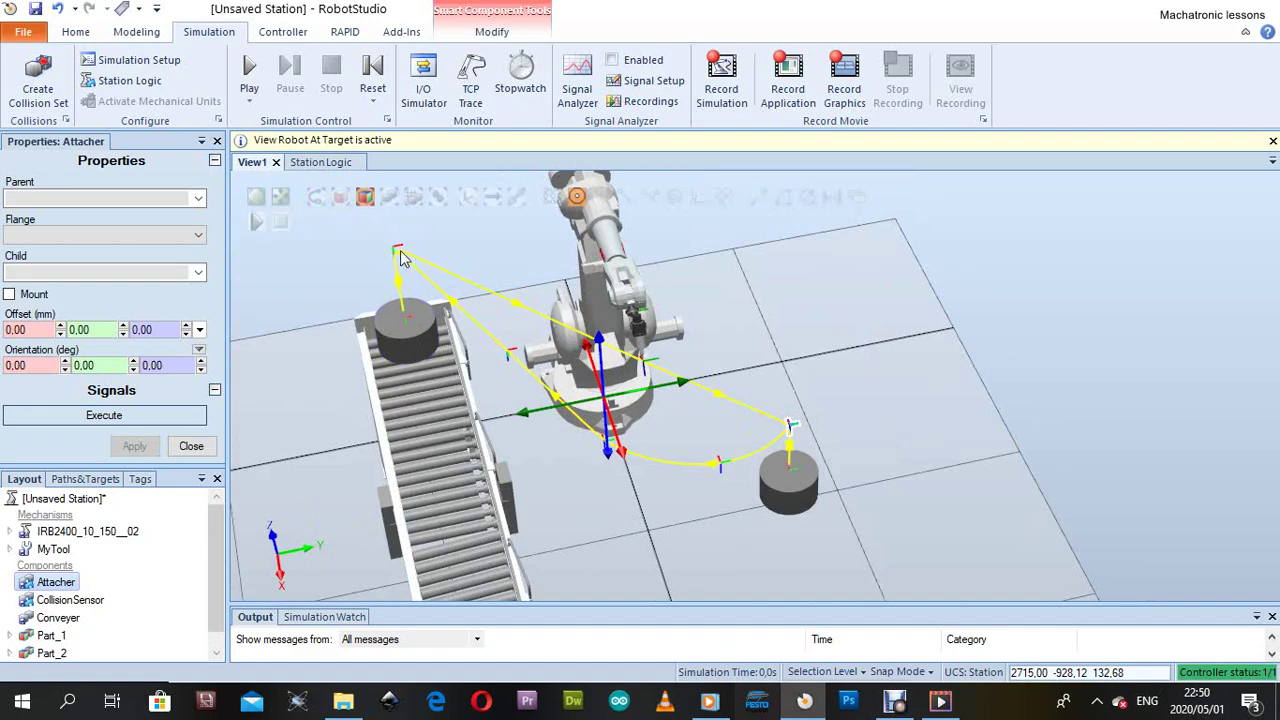
{"action": "scroll", "coordinate": [405, 320], "scroll_direction": "up", "scroll_amount": 5}
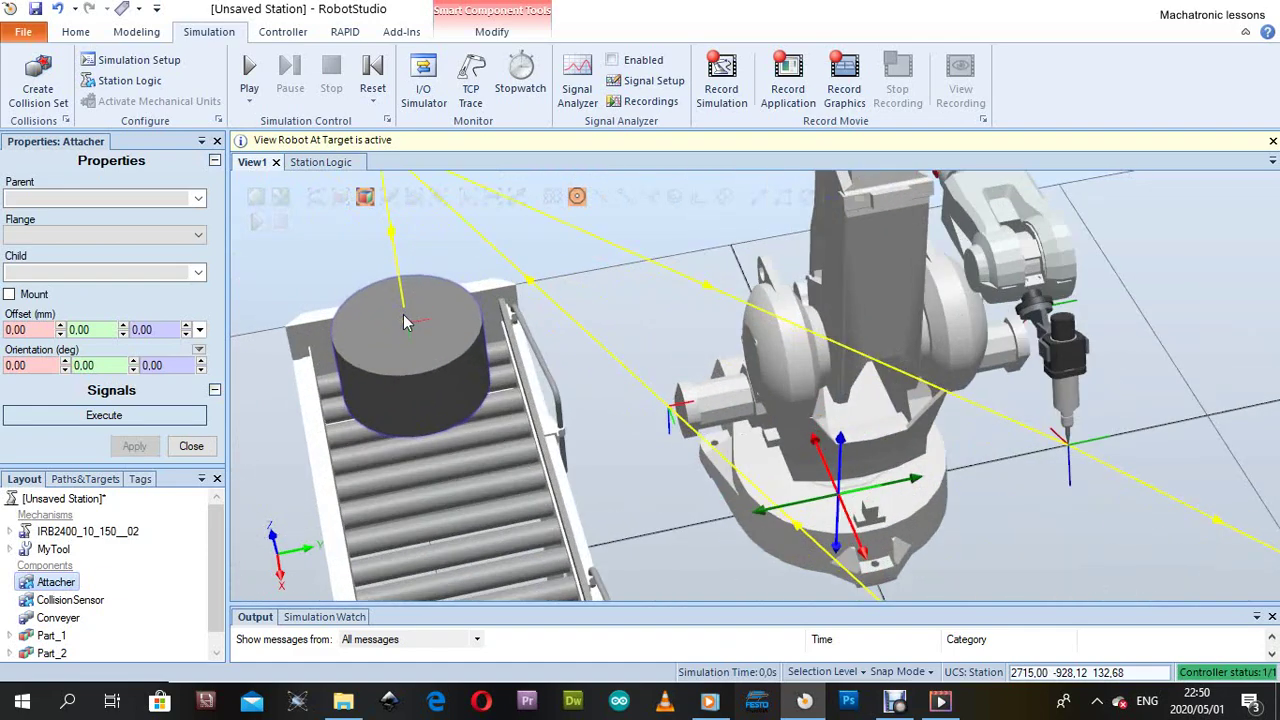
{"action": "scroll", "coordinate": [437, 340], "scroll_direction": "down", "scroll_amount": 5}
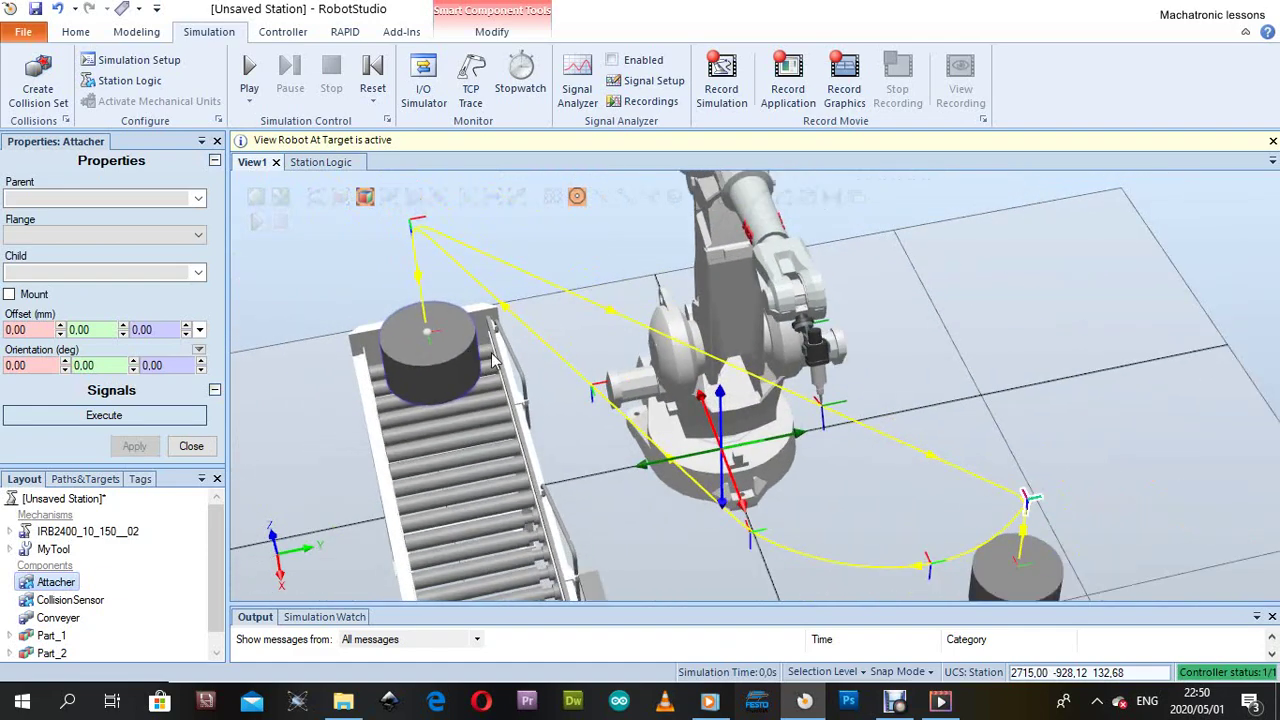
{"action": "scroll", "coordinate": [465, 365], "scroll_direction": "down", "scroll_amount": 2}
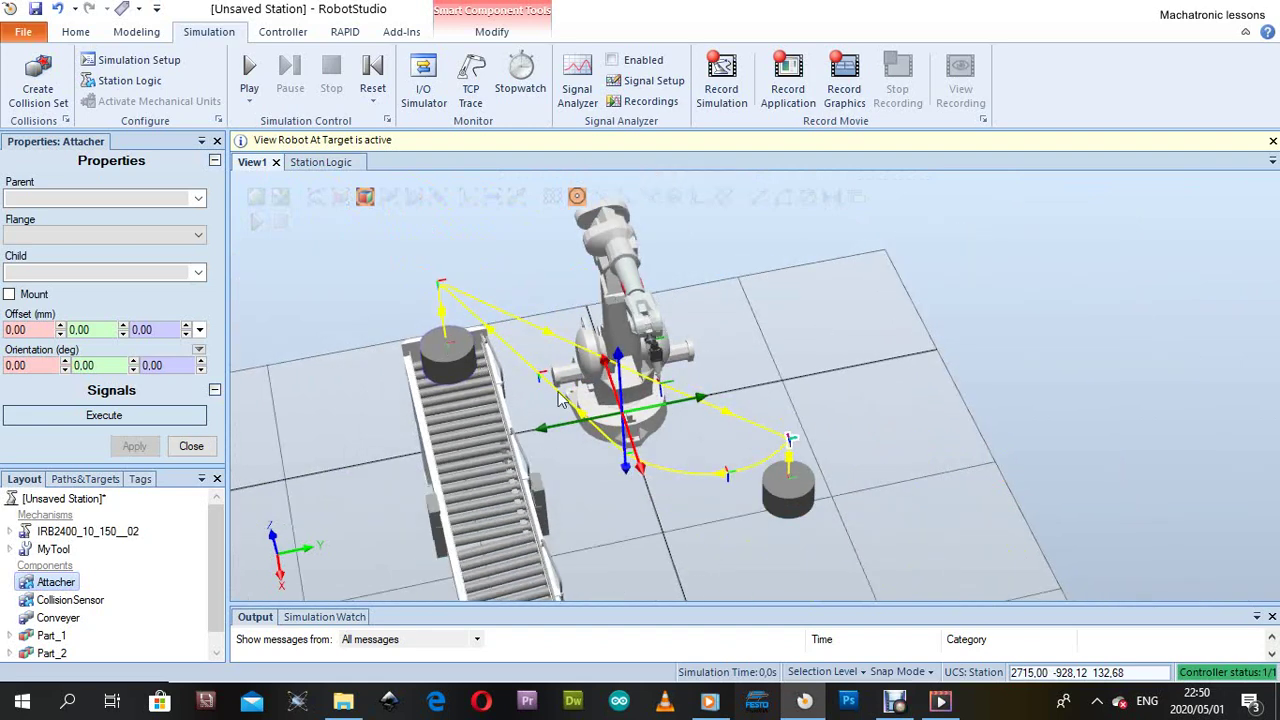
Return to the station logic and add a second CollisionSensor smart component
{"action": "left_click", "coordinate": [318, 162]}
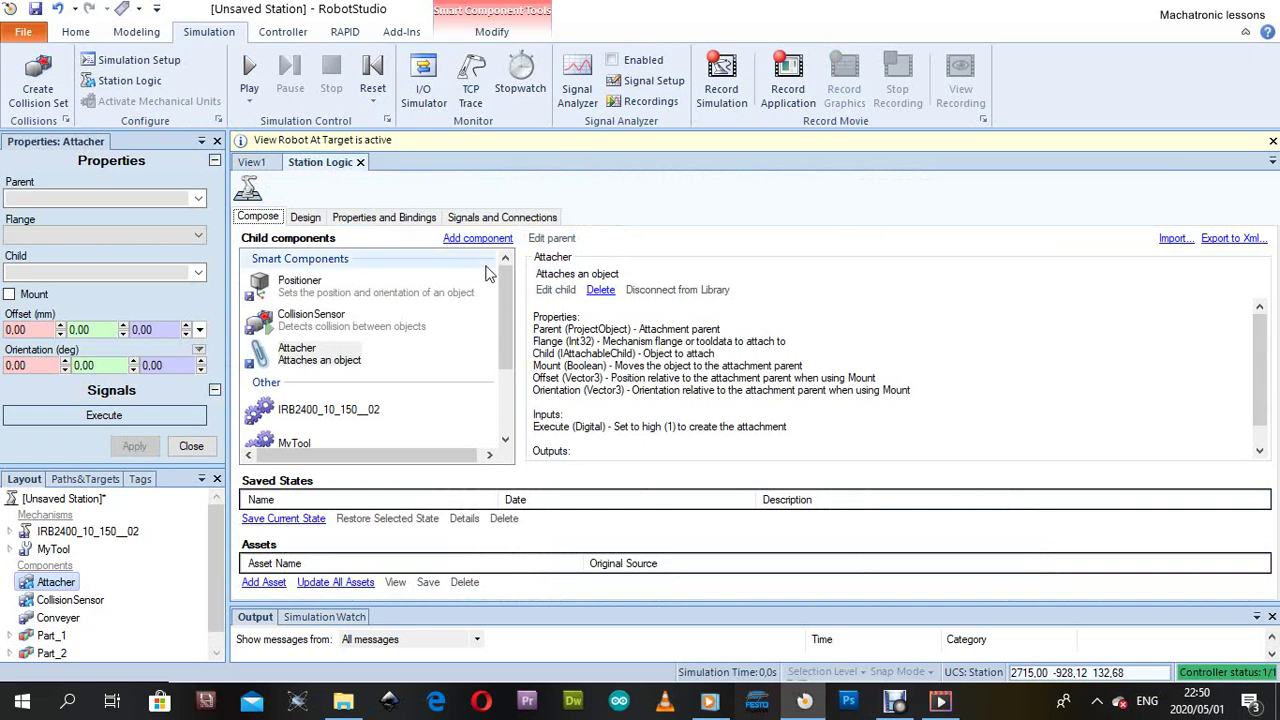
{"action": "left_click", "coordinate": [479, 241]}
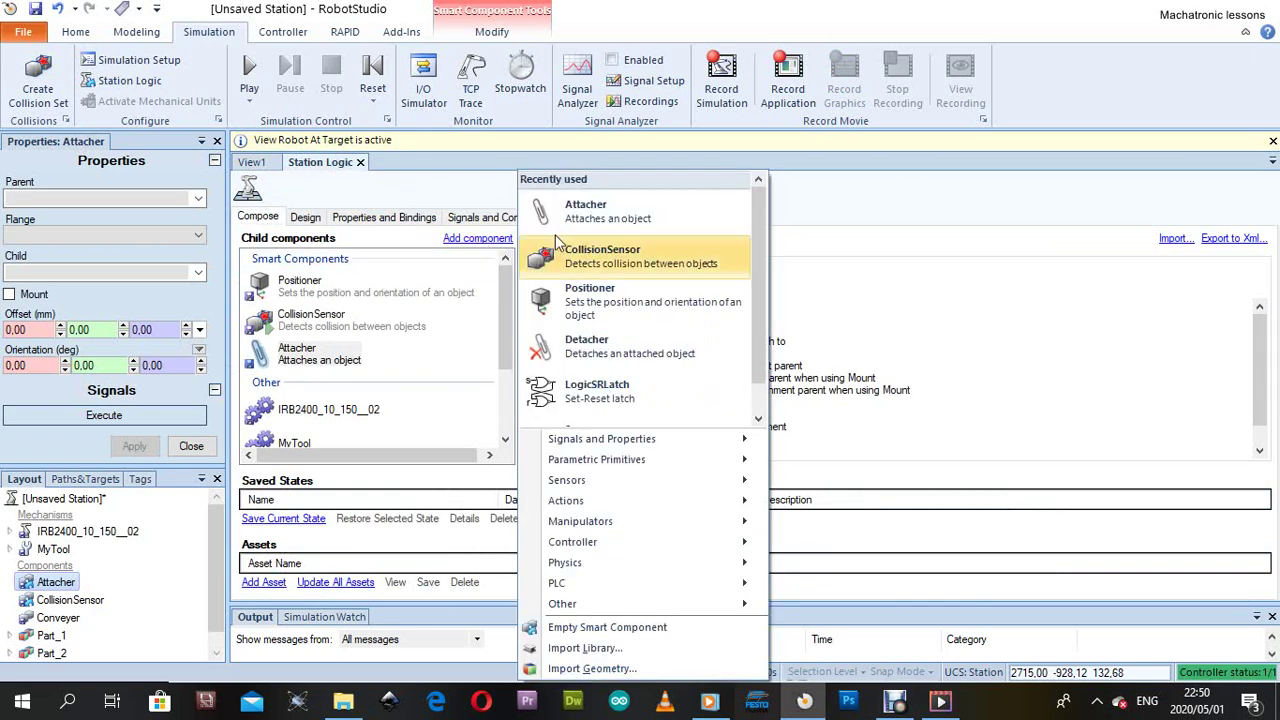
{"action": "mouse_move", "coordinate": [668, 478]}
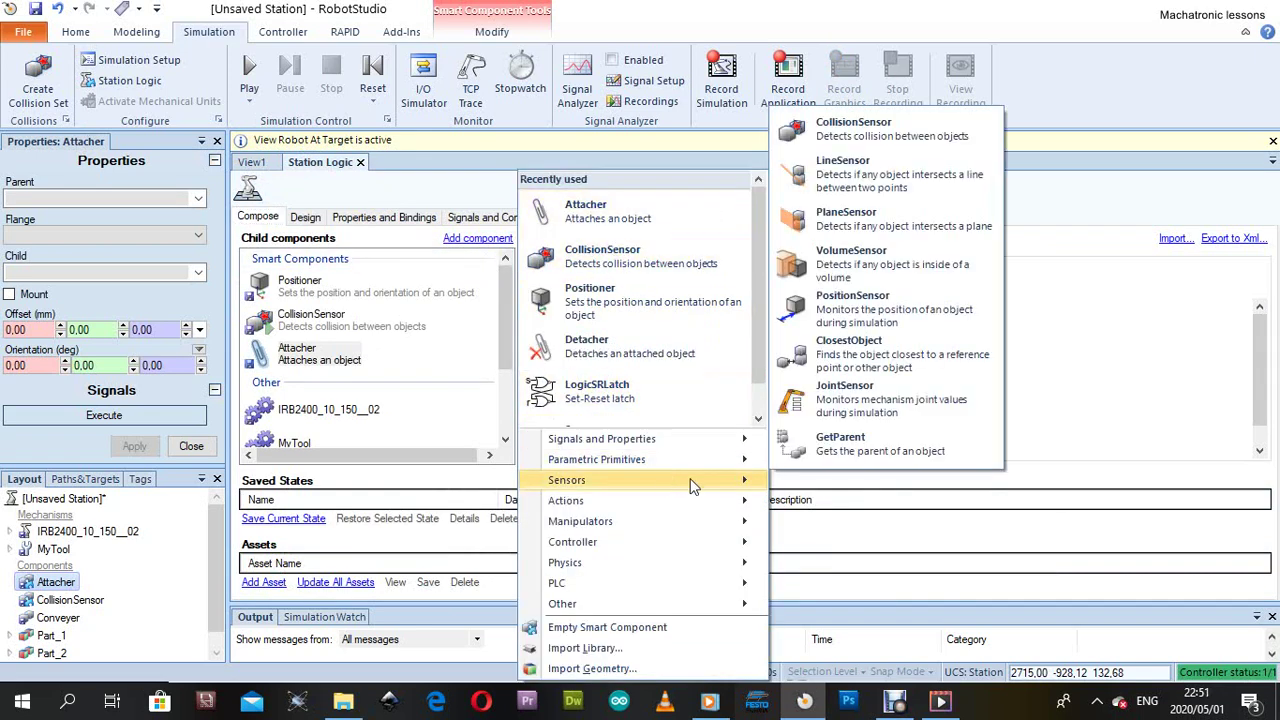
{"action": "left_click", "coordinate": [856, 134]}
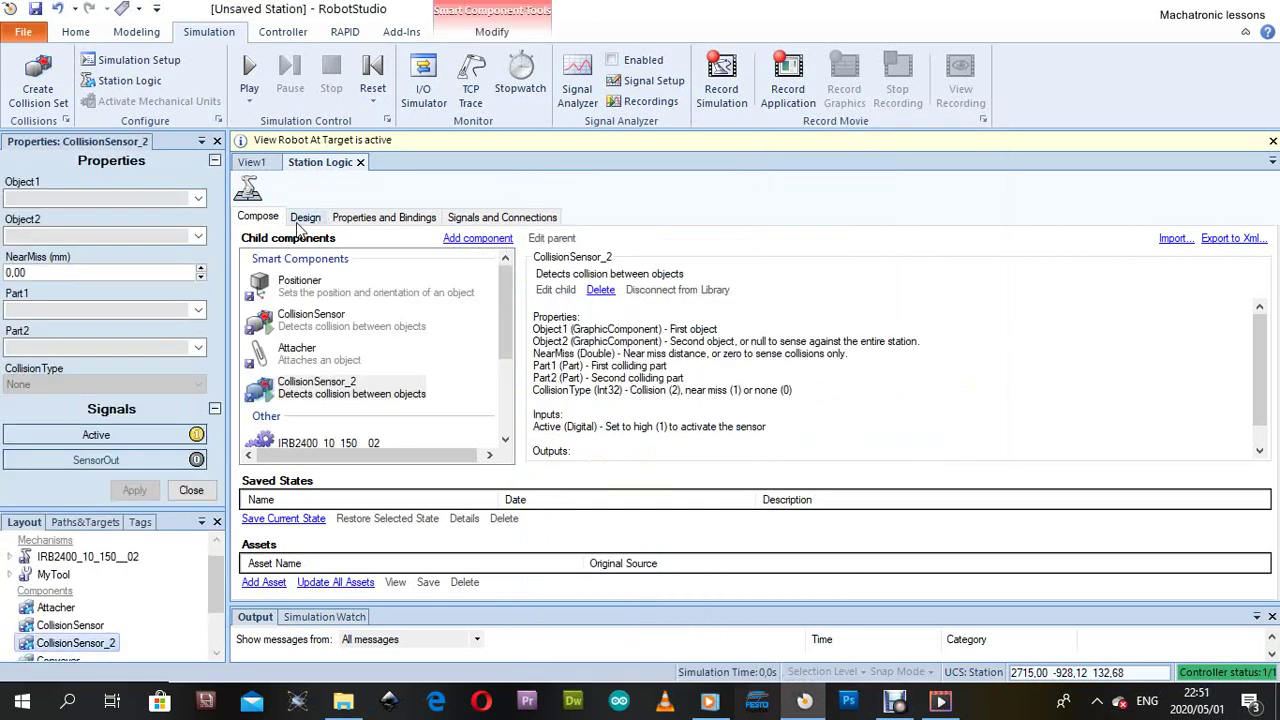
Add a Detacher smart component to the station logic, keeping its default properties, and close its properties
{"action": "left_click", "coordinate": [478, 238]}
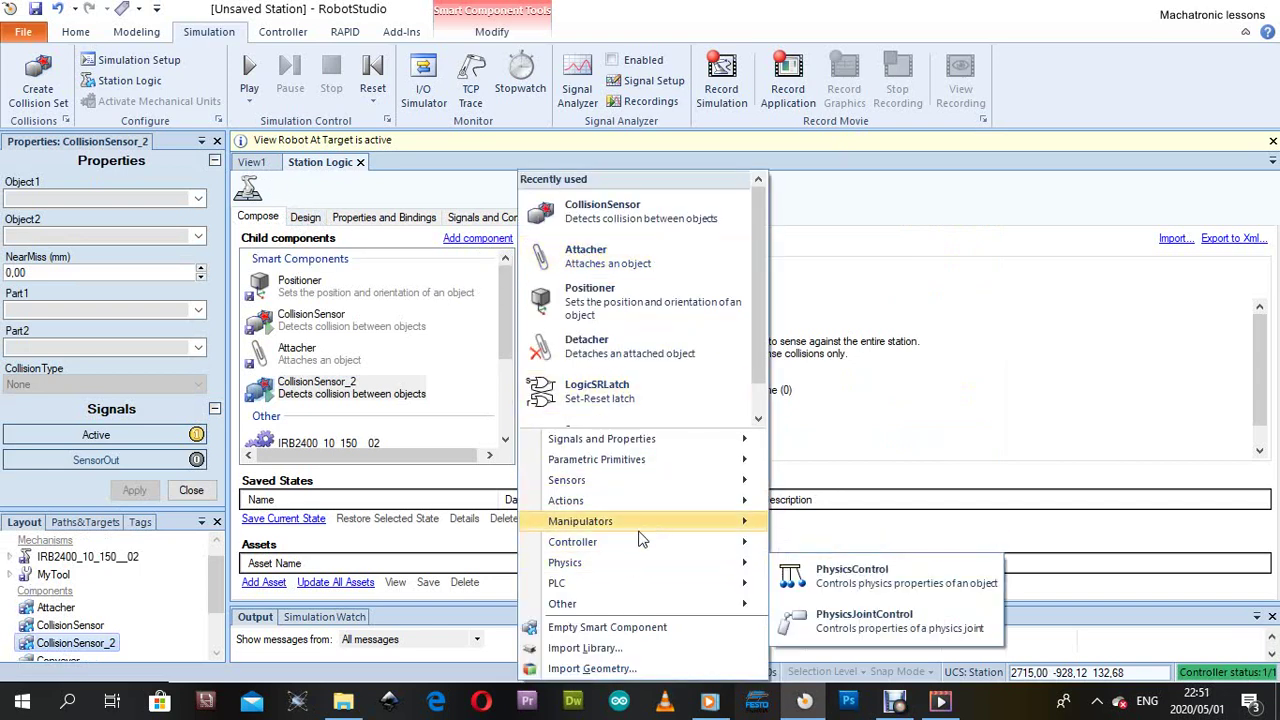
{"action": "mouse_move", "coordinate": [648, 528]}
{"action": "mouse_move", "coordinate": [671, 505]}
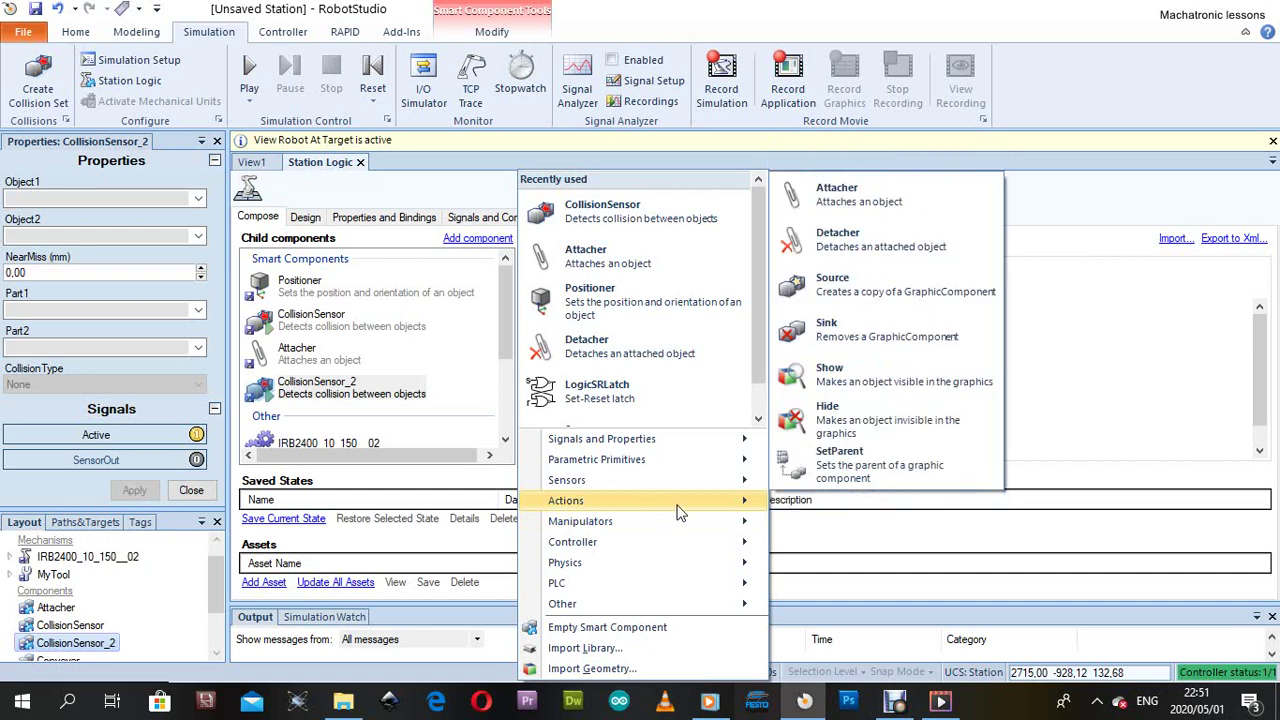
{"action": "left_click", "coordinate": [865, 260]}
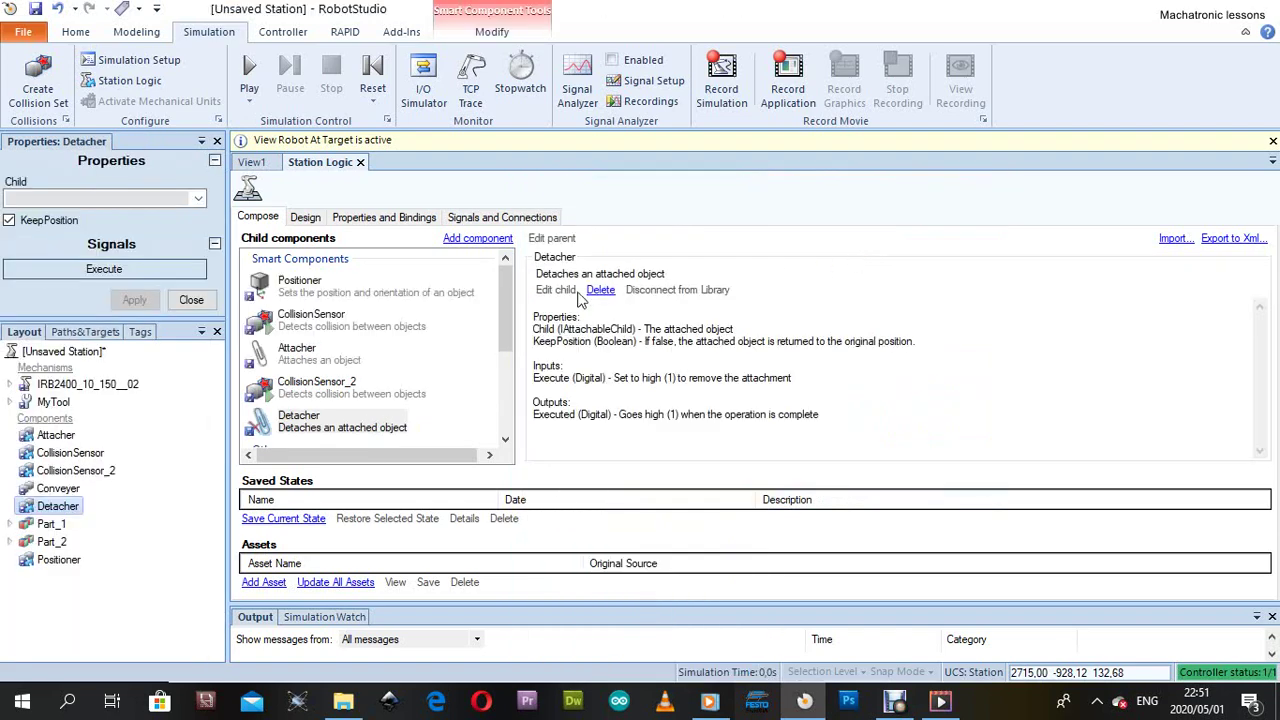
{"action": "left_click", "coordinate": [191, 300]}
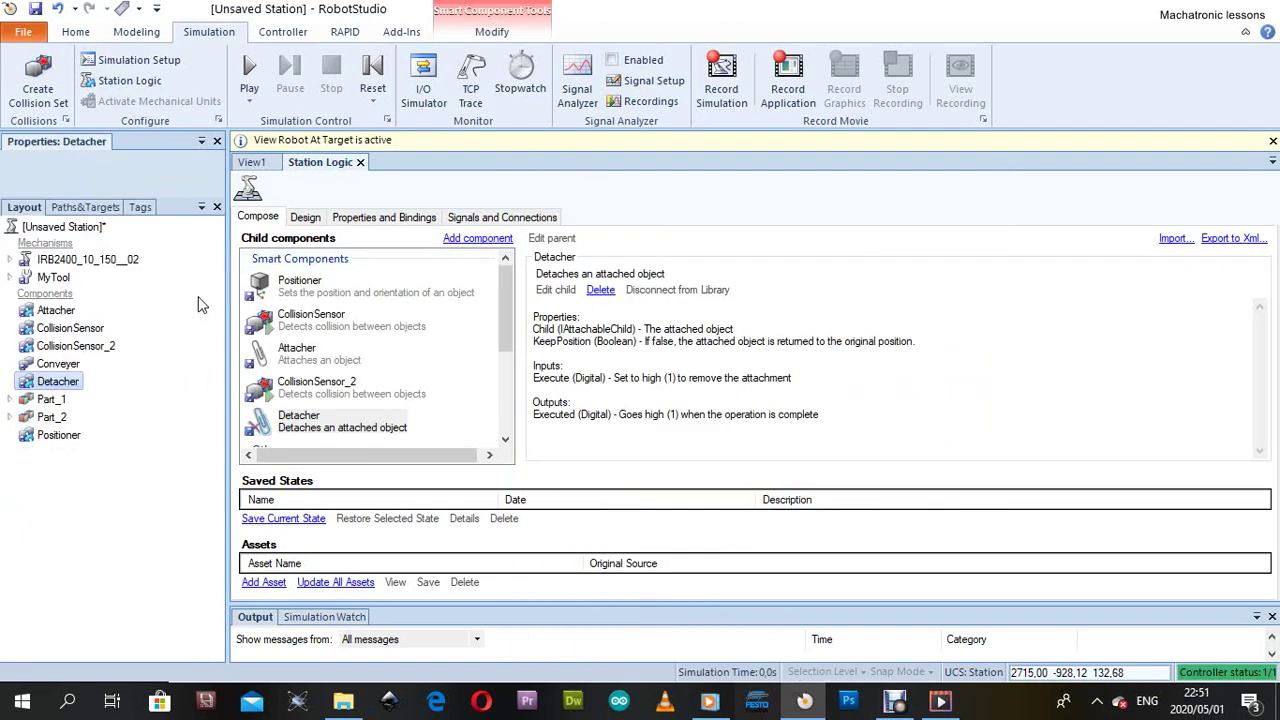
Review the first collision sensor and the attacher in the component tree alongside both cylinders in the 3D view
{"action": "left_click", "coordinate": [251, 162]}
{"action": "scroll", "coordinate": [457, 315], "scroll_direction": "down", "scroll_amount": 2}
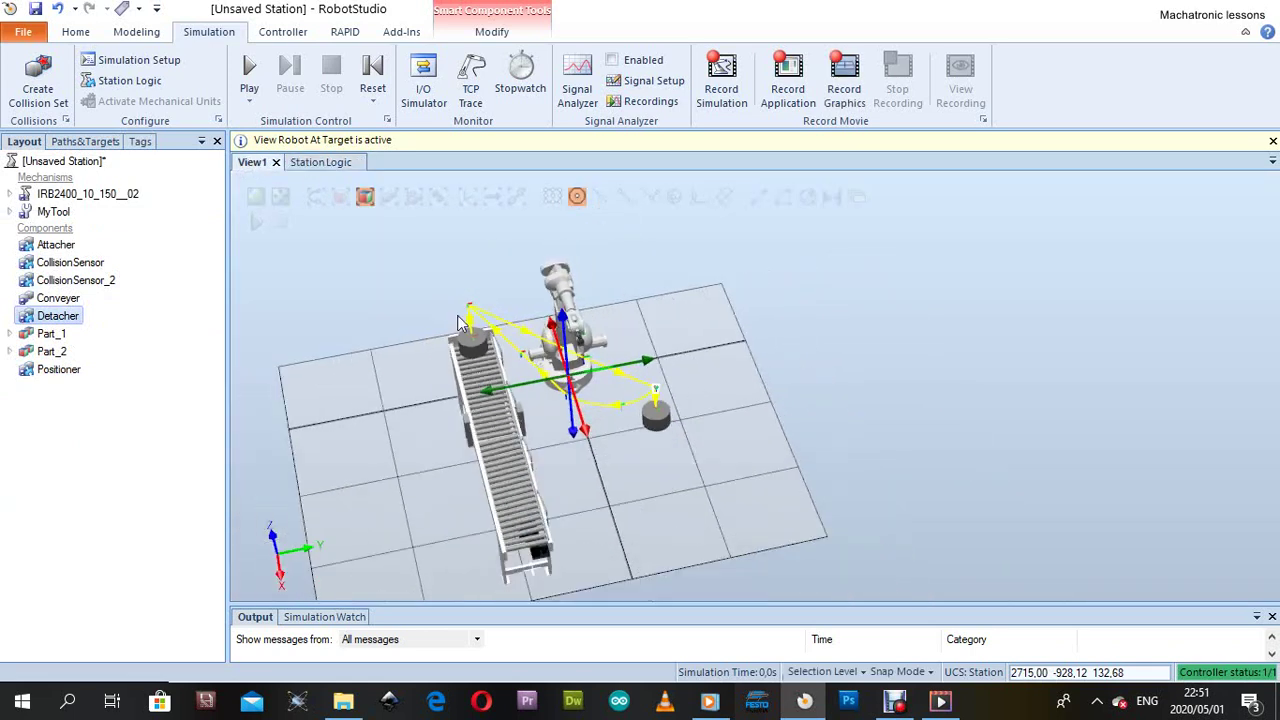
{"action": "left_click", "coordinate": [88, 264]}
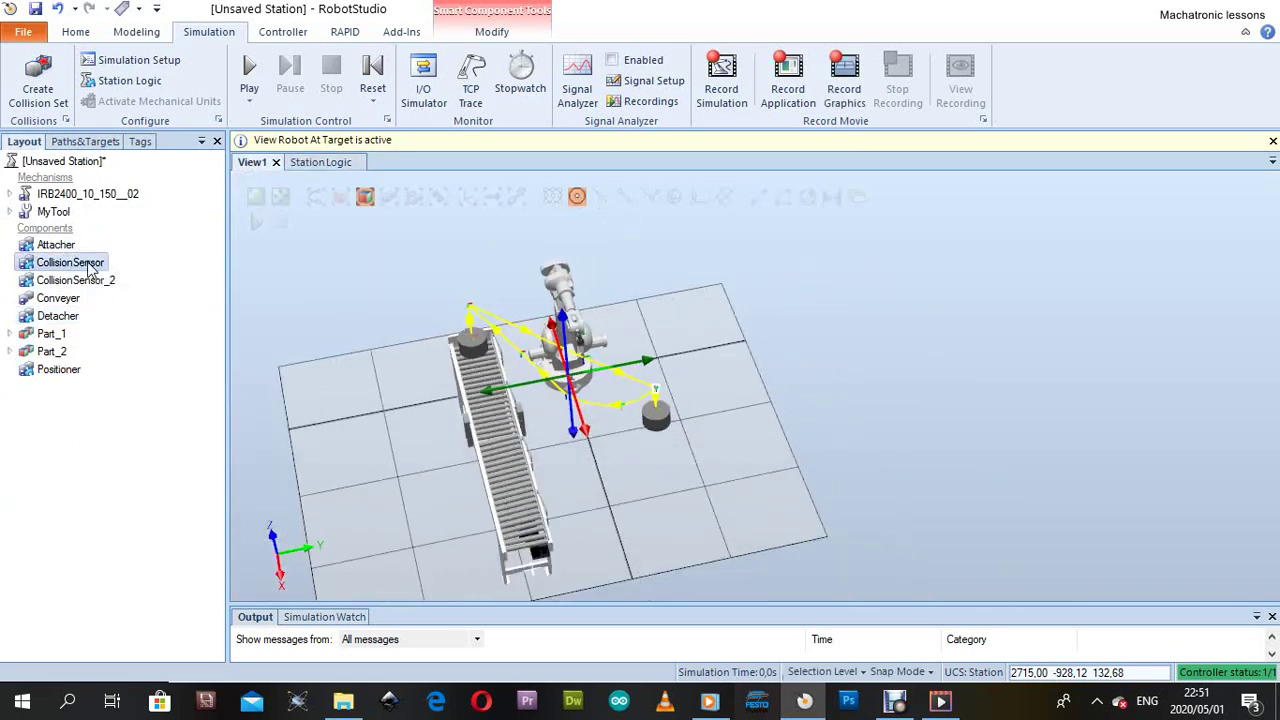
{"action": "scroll", "coordinate": [655, 418], "scroll_direction": "up", "scroll_amount": 2}
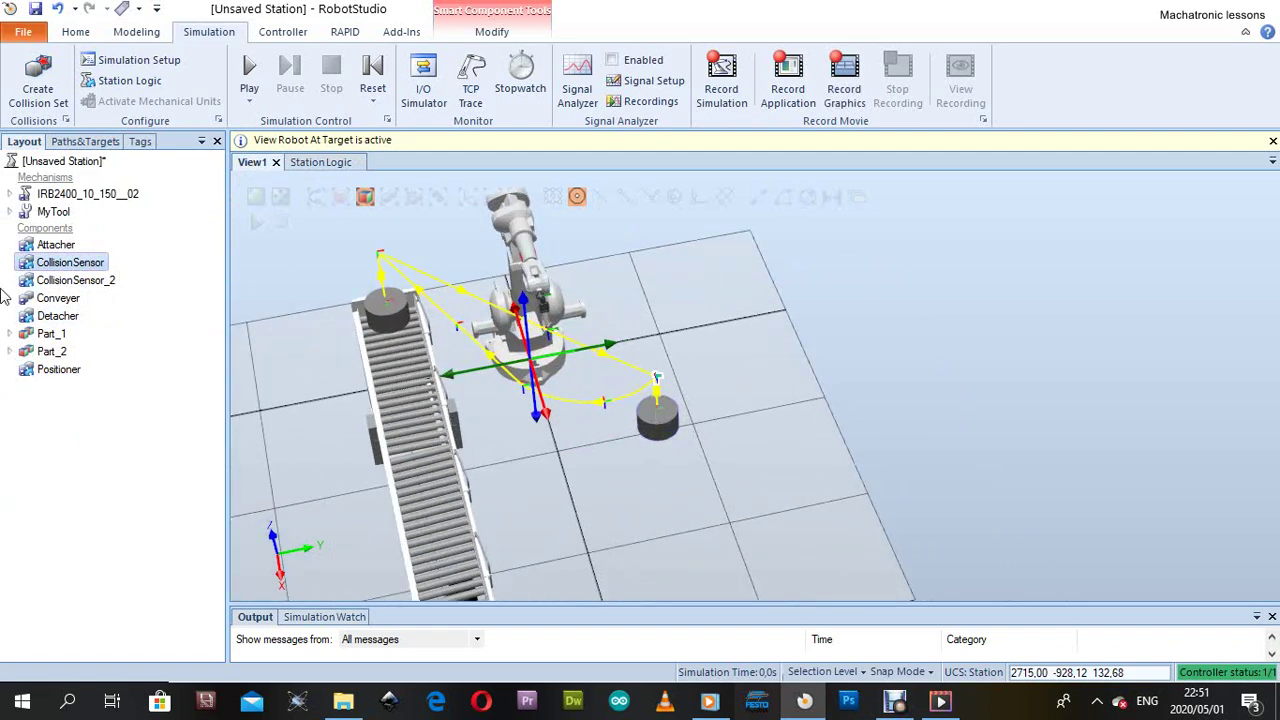
{"action": "left_click", "coordinate": [58, 246]}
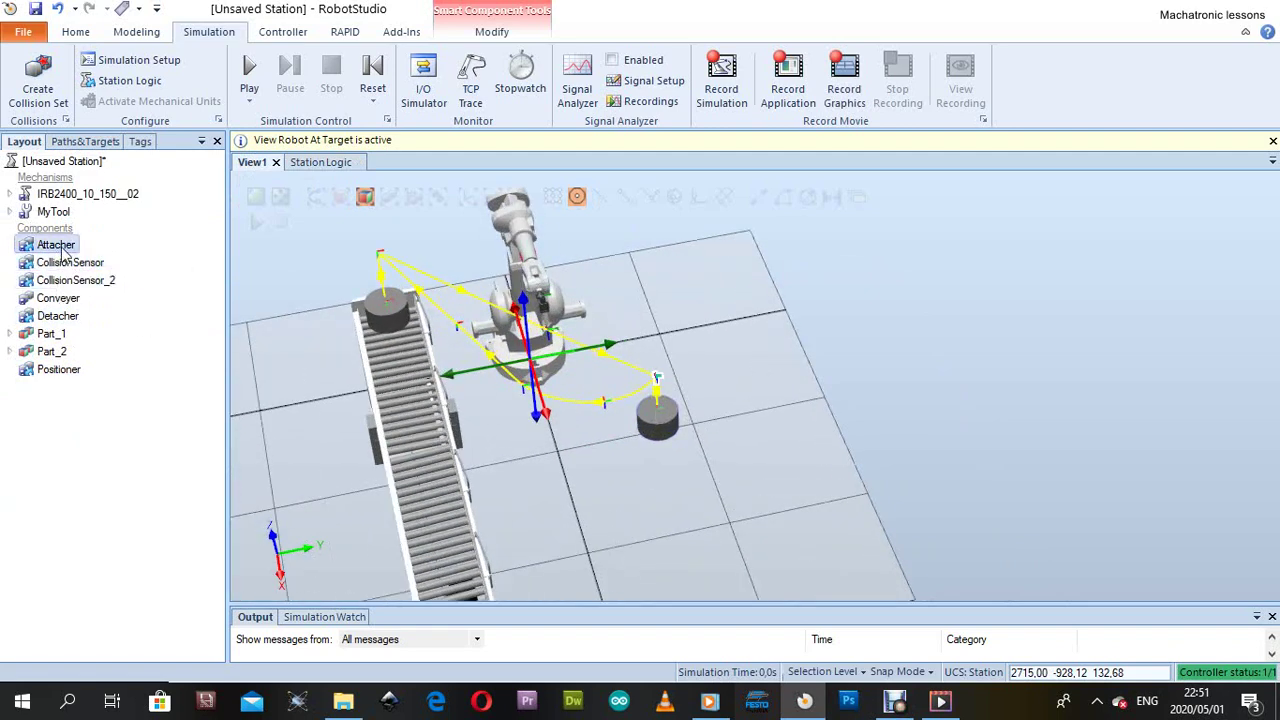
{"action": "scroll", "coordinate": [651, 424], "scroll_direction": "up", "scroll_amount": 3}
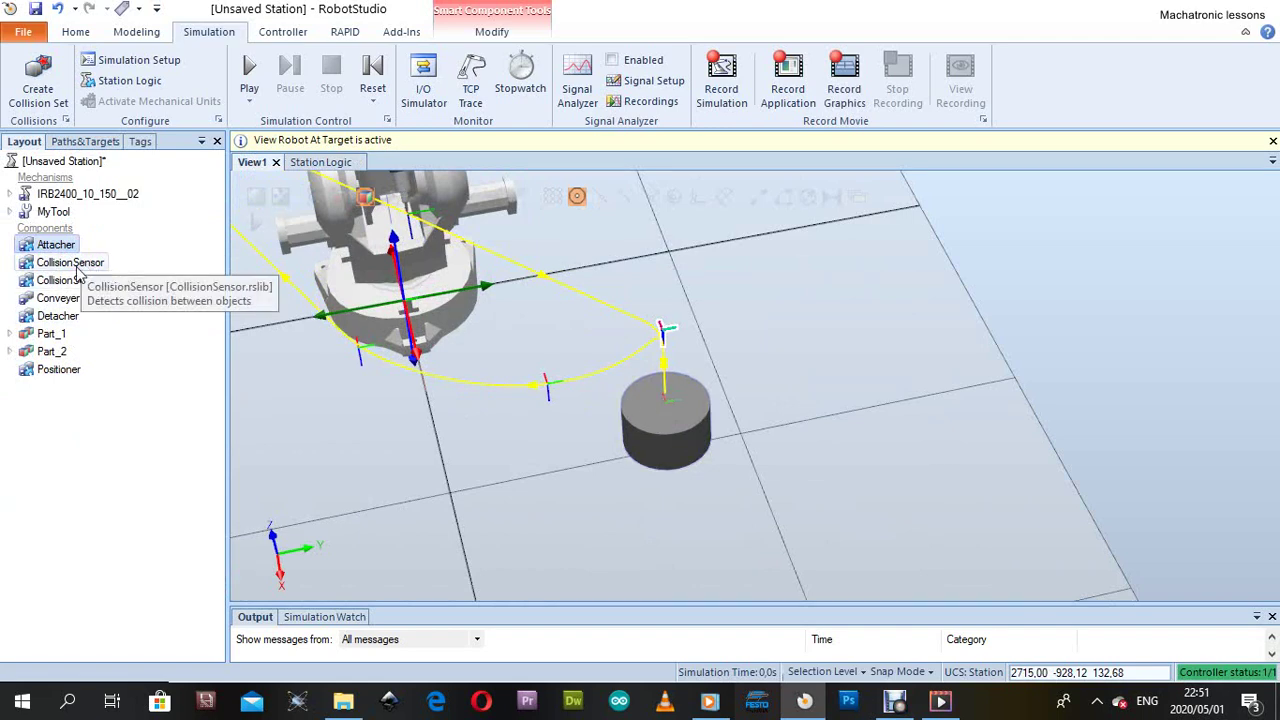
Review the second collision sensor, the detacher and the attacher in the component tree against the conveyor, cylinders and robot in the 3D view
{"action": "scroll", "coordinate": [447, 352], "scroll_direction": "down", "scroll_amount": 3}
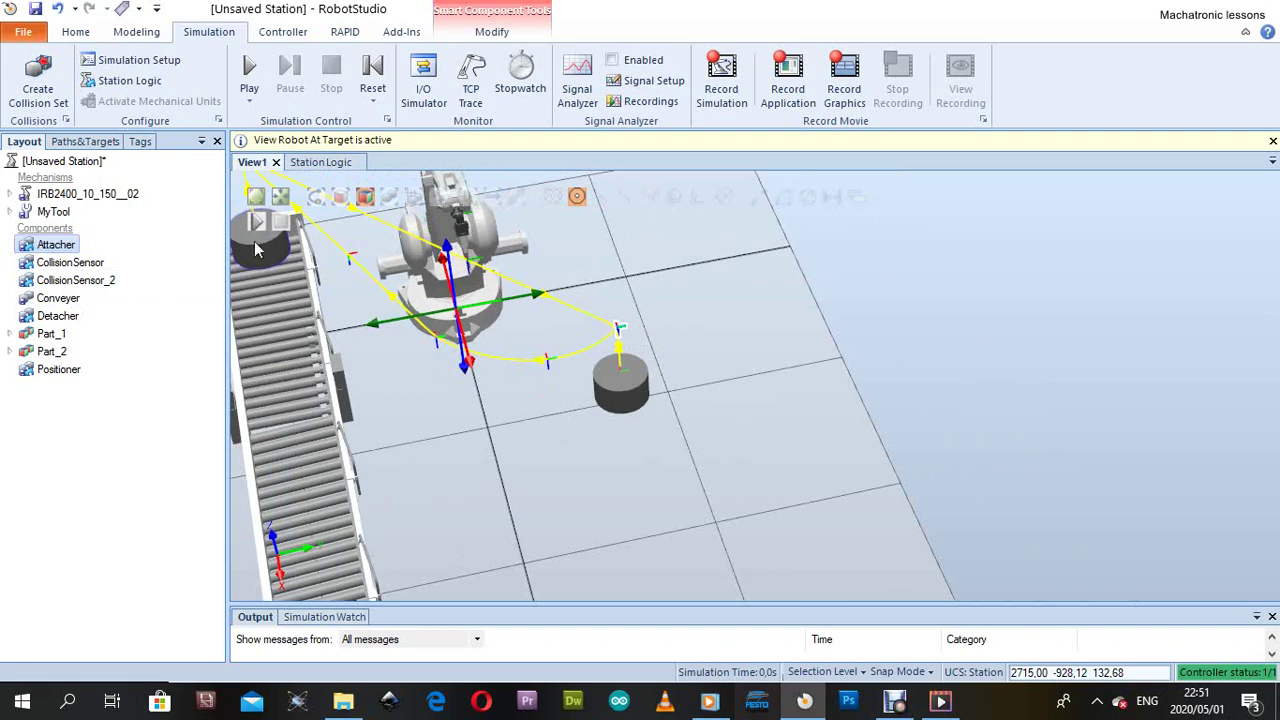
{"action": "scroll", "coordinate": [240, 218], "scroll_direction": "up", "scroll_amount": 2}
{"action": "left_click", "coordinate": [90, 284]}
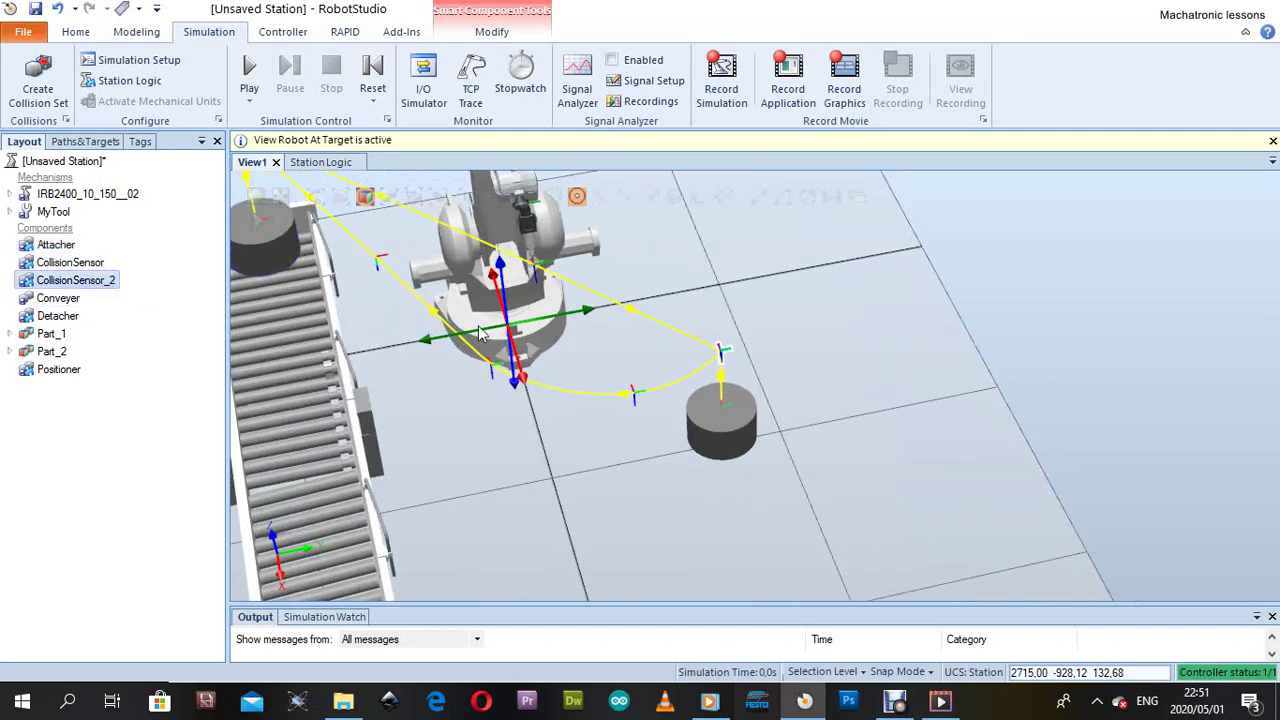
{"action": "scroll", "coordinate": [270, 220], "scroll_direction": "down", "scroll_amount": 2}
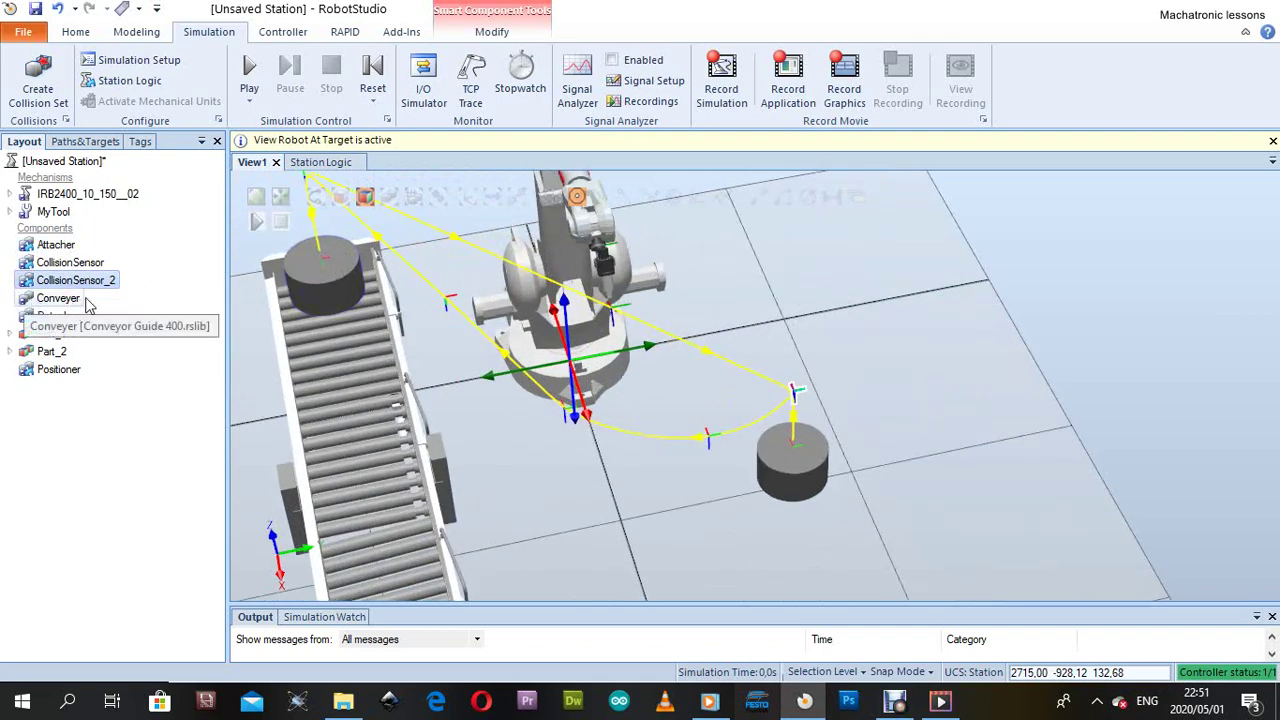
{"action": "left_click", "coordinate": [62, 318]}
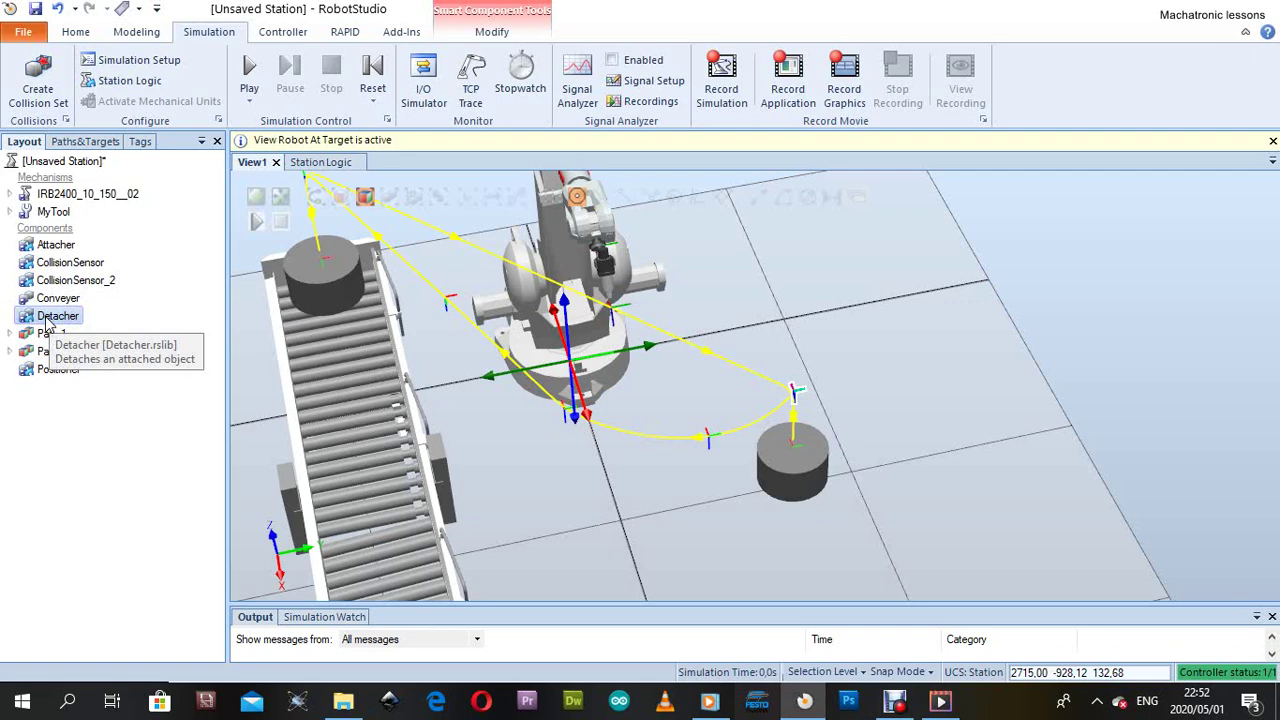
{"action": "left_click", "coordinate": [130, 323]}
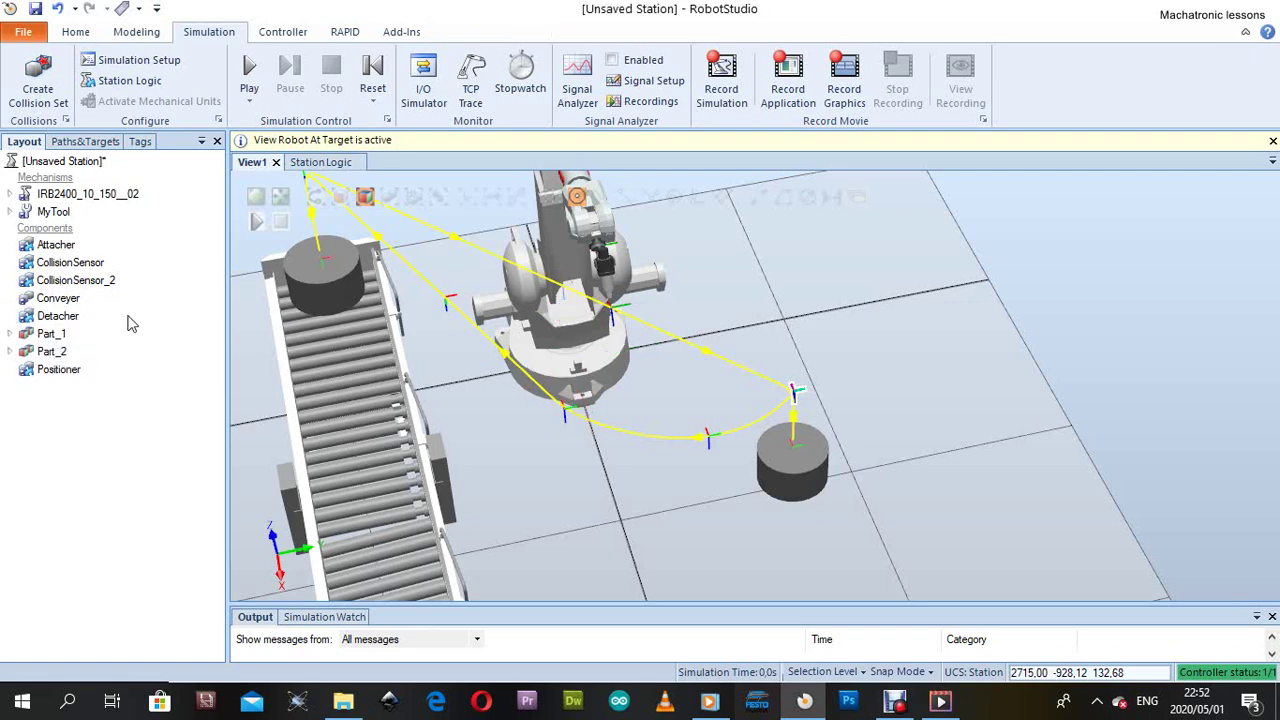
{"action": "left_click", "coordinate": [45, 250]}
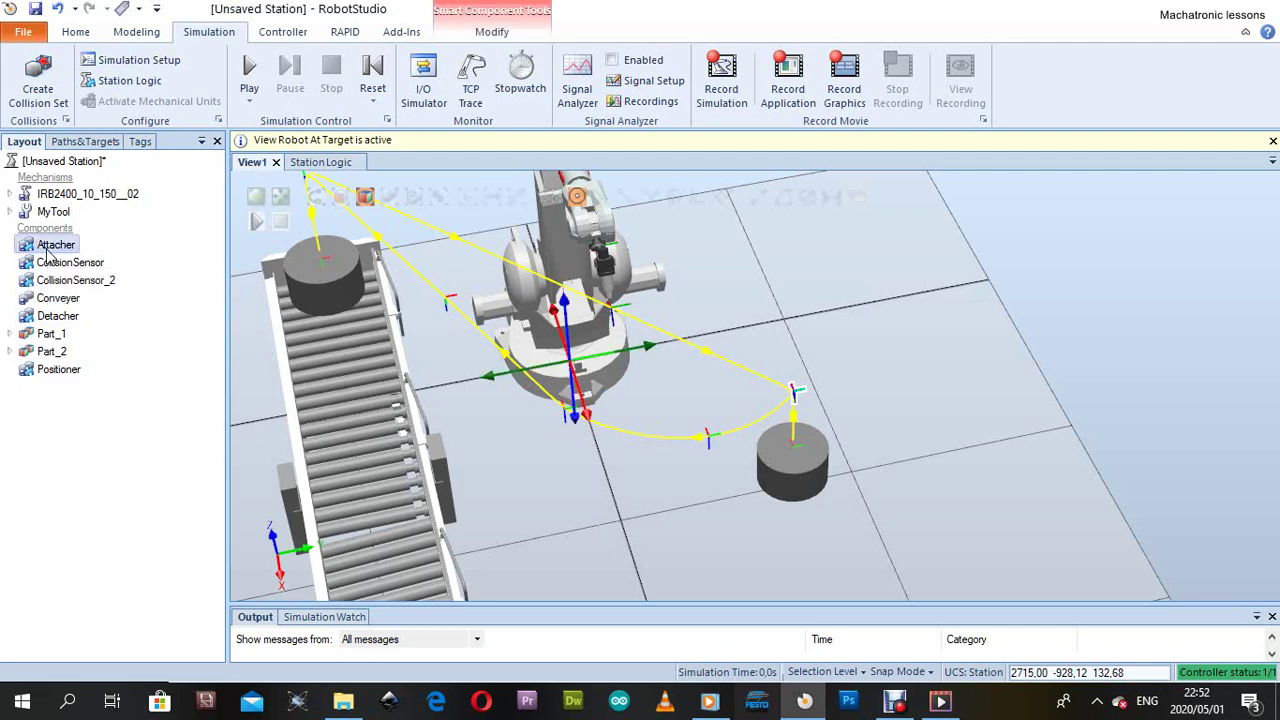
{"action": "right_click", "coordinate": [45, 252]}
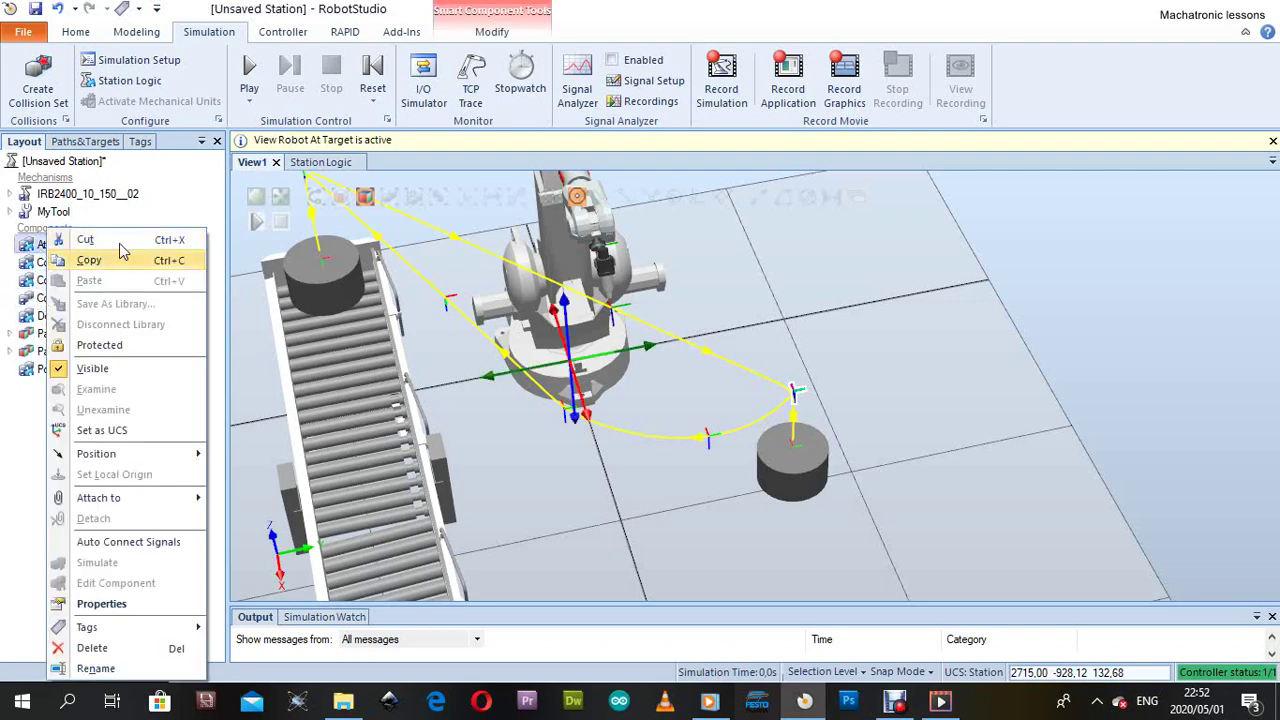
{"action": "left_click", "coordinate": [76, 258]}
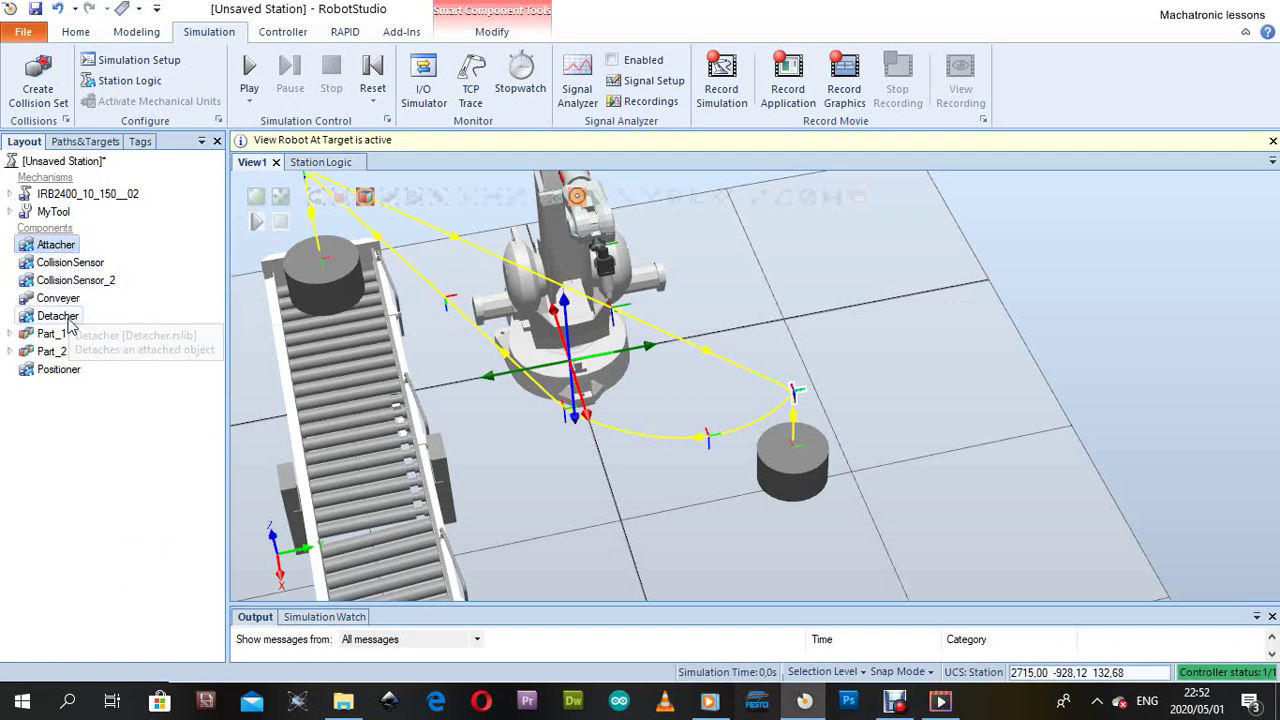
Set Part_1 as the object of the Positioner component, apply the change and close its properties
{"action": "left_click", "coordinate": [59, 371]}
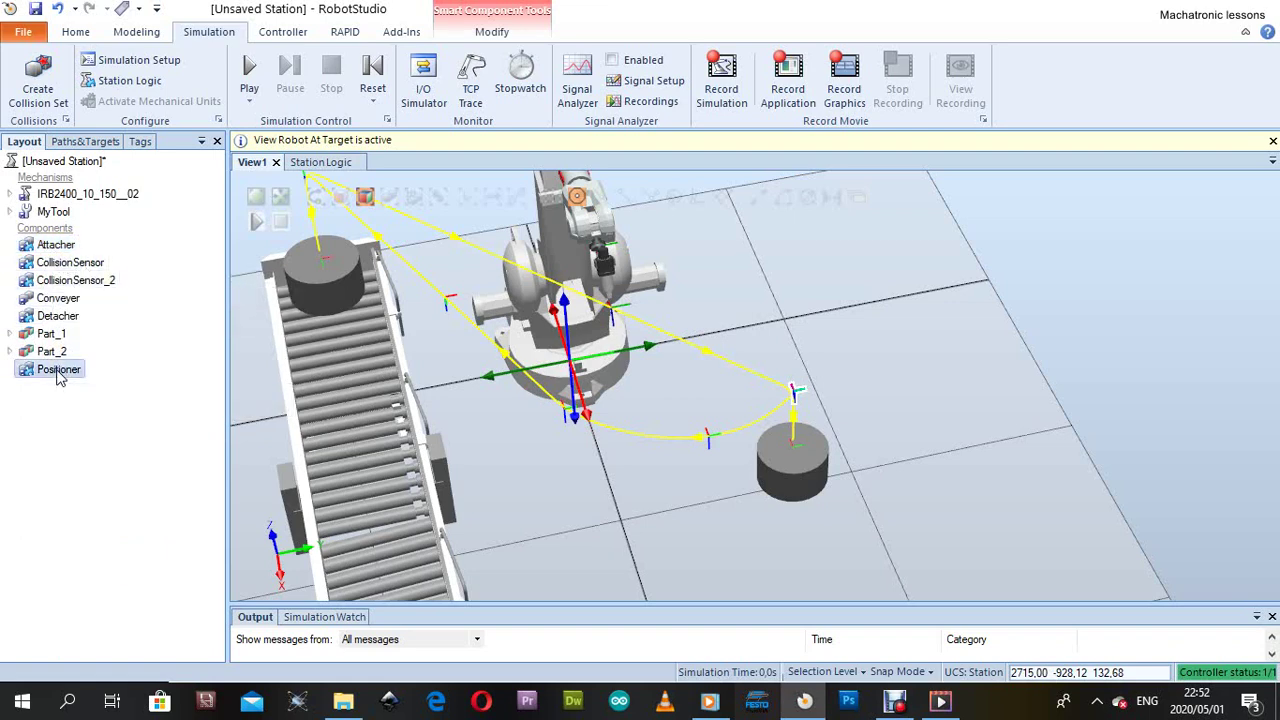
{"action": "right_click", "coordinate": [58, 372]}
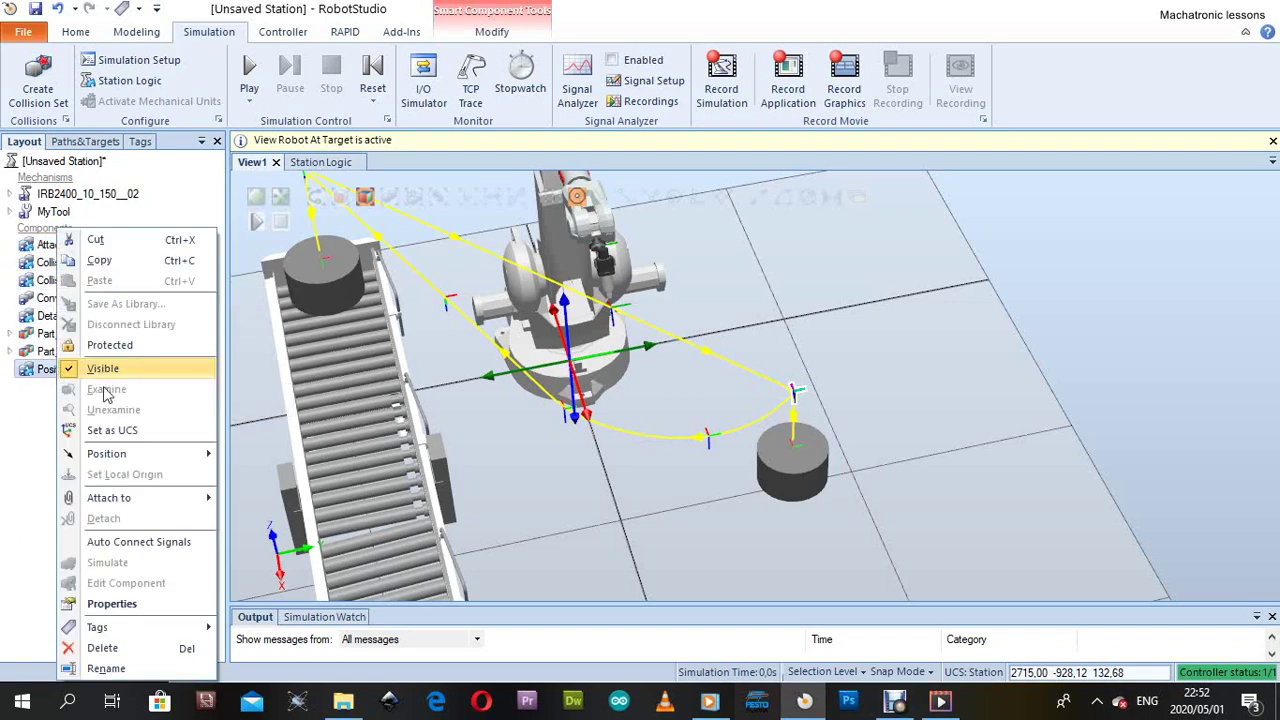
{"action": "left_click", "coordinate": [138, 603]}
{"action": "left_click_drag", "start_coordinate": [535, 581], "coordinate": [590, 578], "text": "ctrl+shift"}
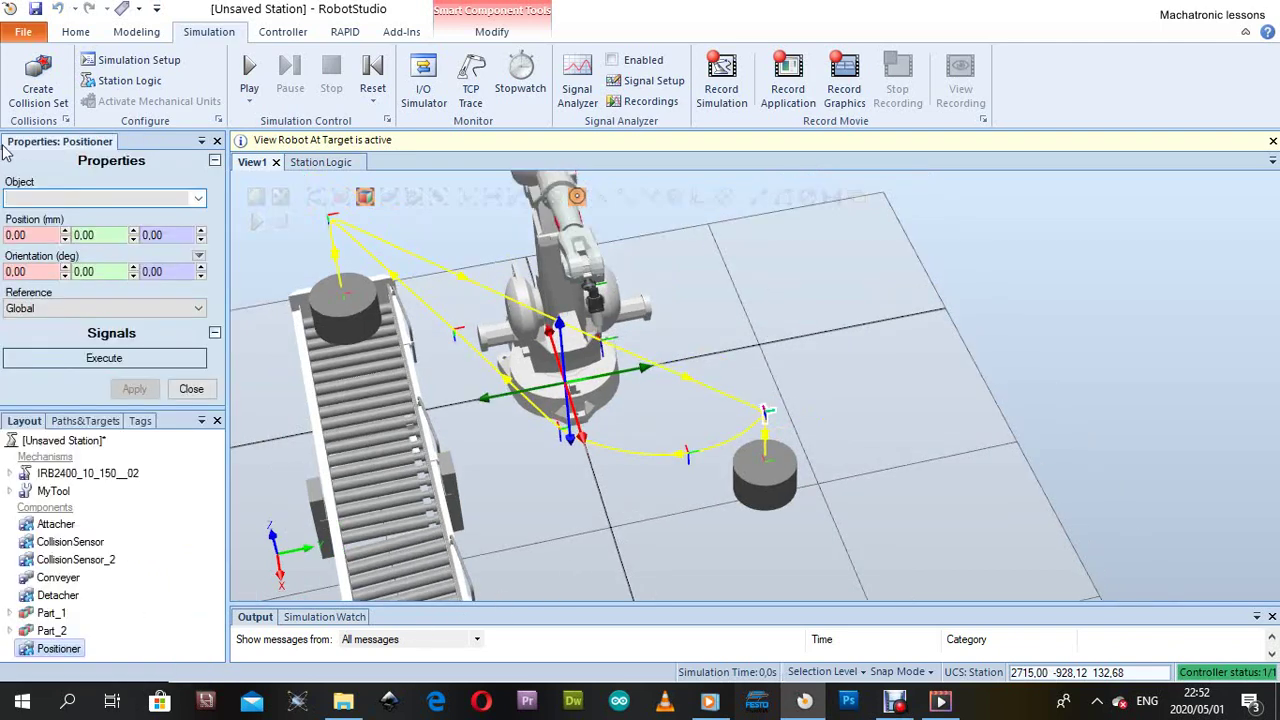
{"action": "left_click", "coordinate": [198, 198]}
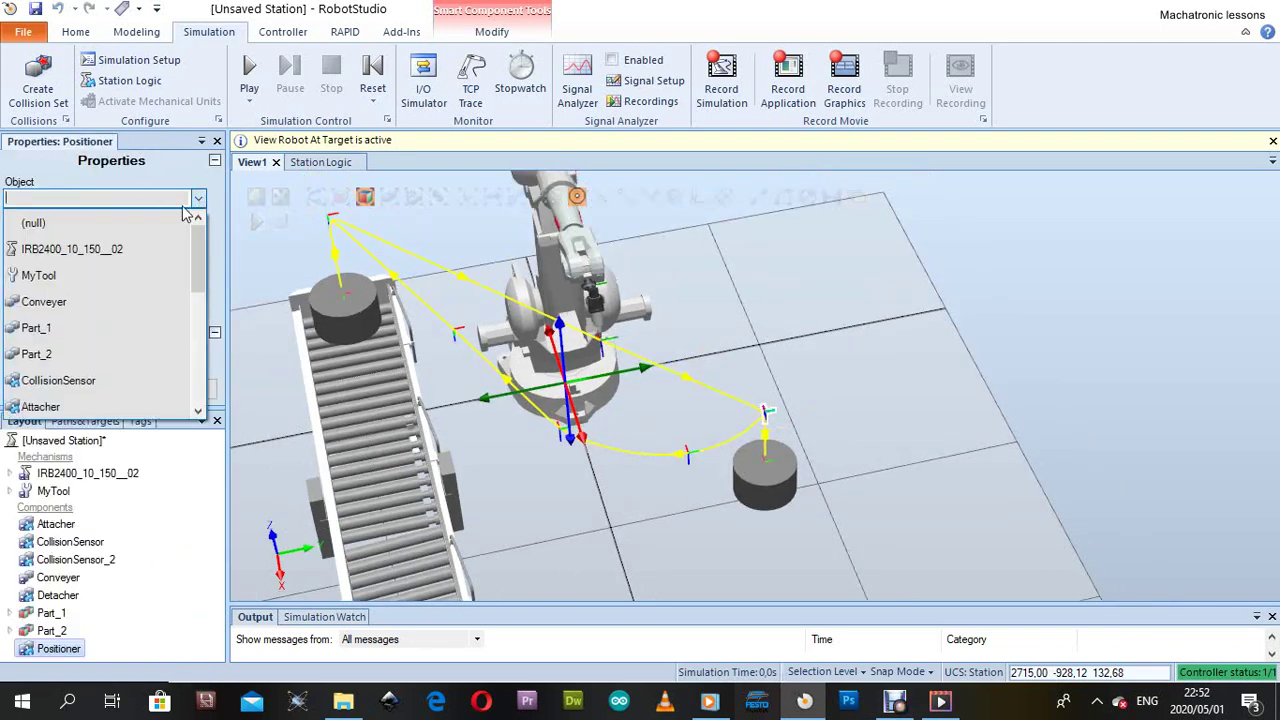
{"action": "left_click", "coordinate": [36, 330]}
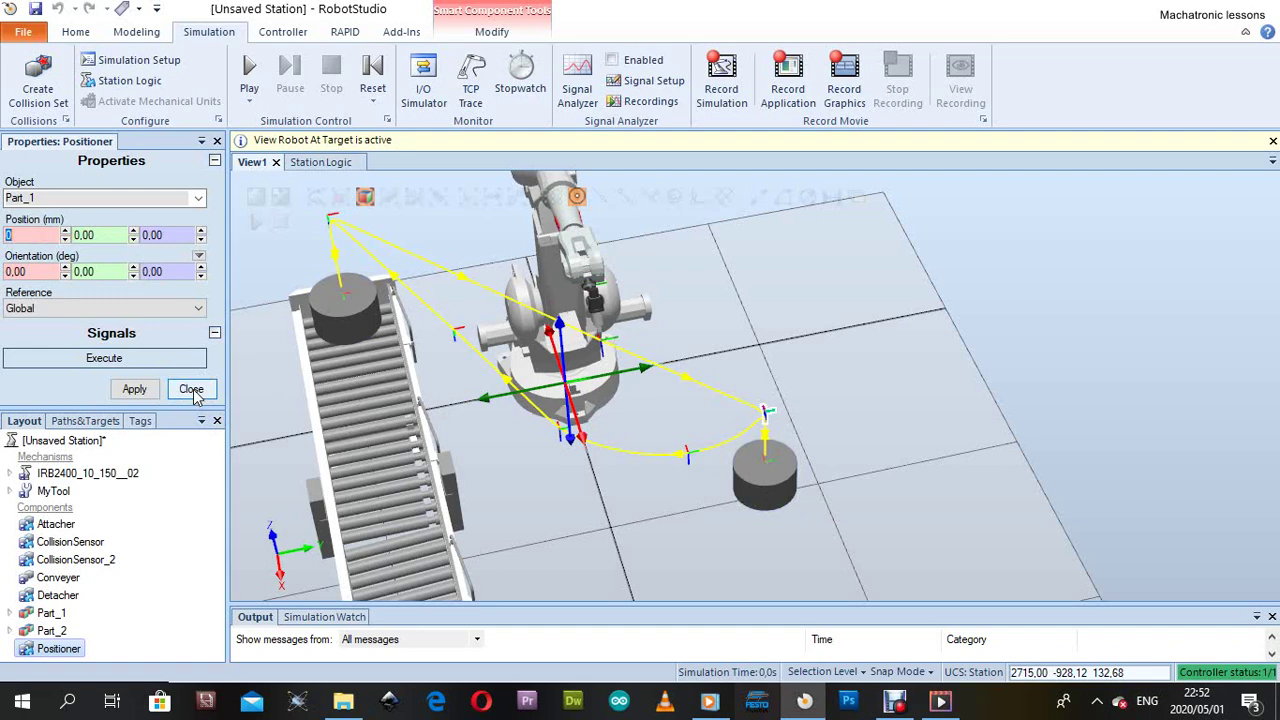
{"action": "left_click", "coordinate": [134, 389]}
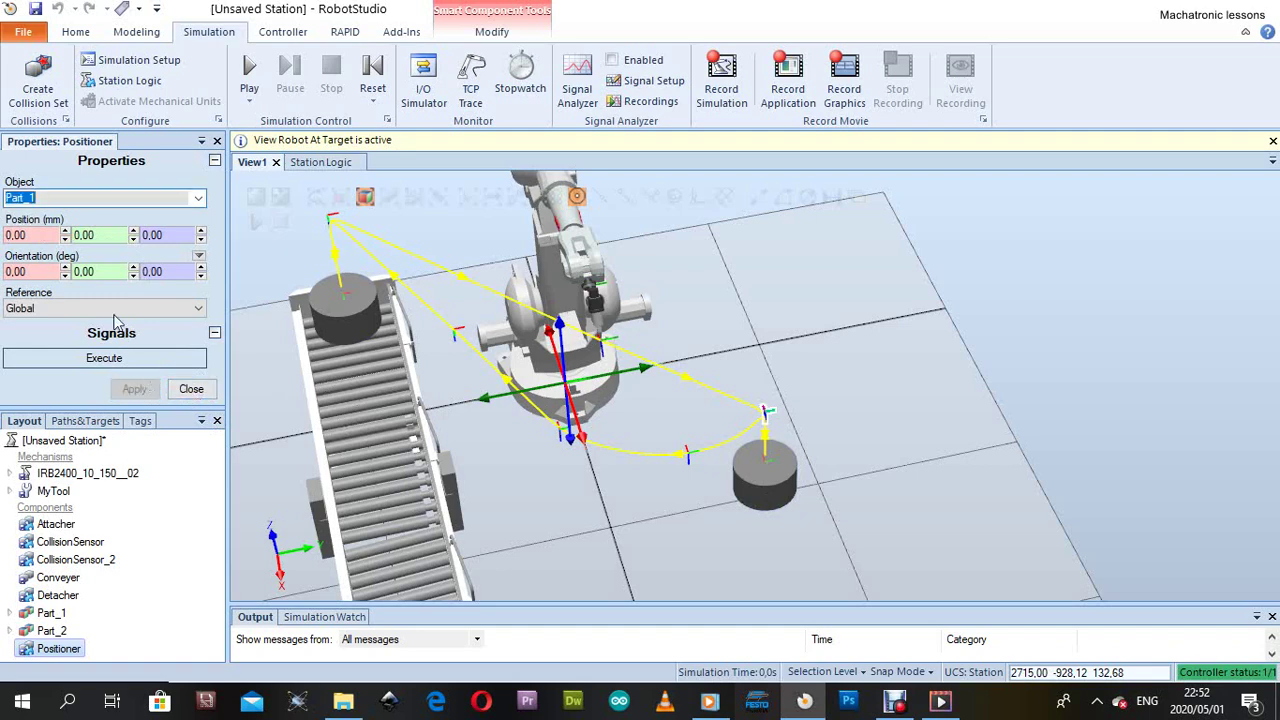
{"action": "left_click", "coordinate": [191, 389]}
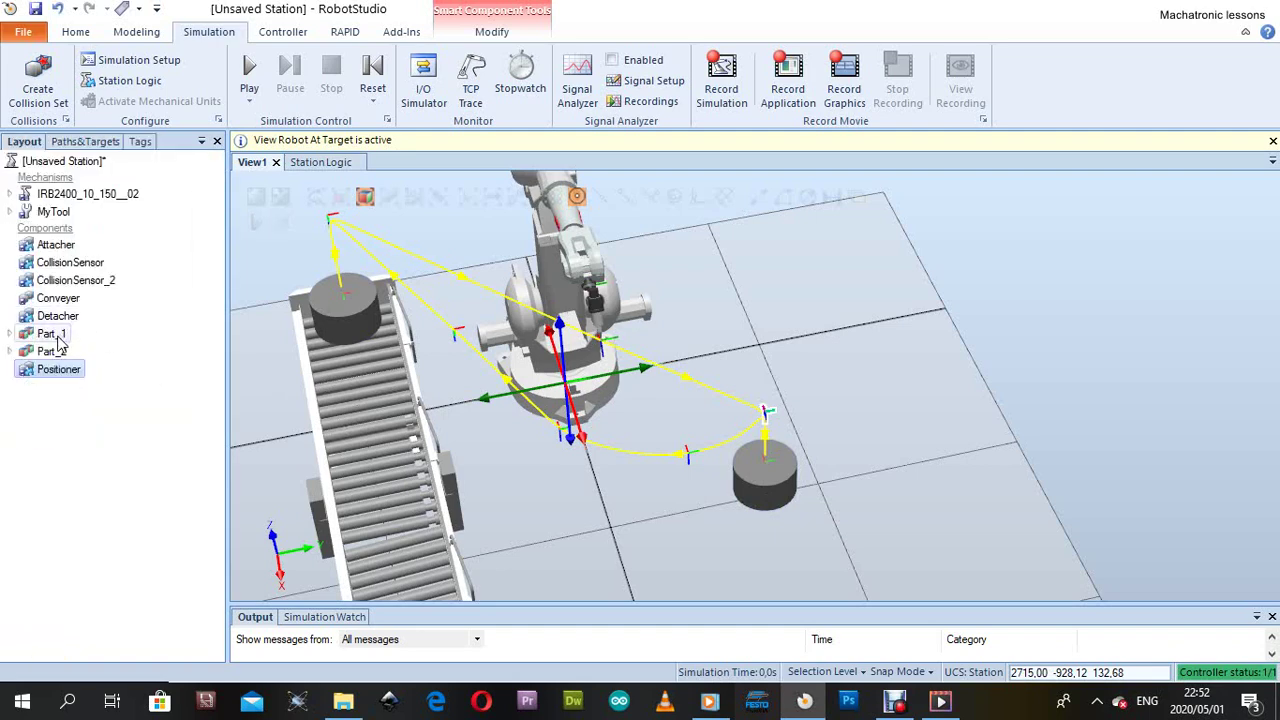
Check Part_1's position and orientation relative to the world reference, inspect its cylinder in the 3D view, and close the position settings
{"action": "left_click", "coordinate": [51, 334]}
{"action": "right_click", "coordinate": [57, 339]}
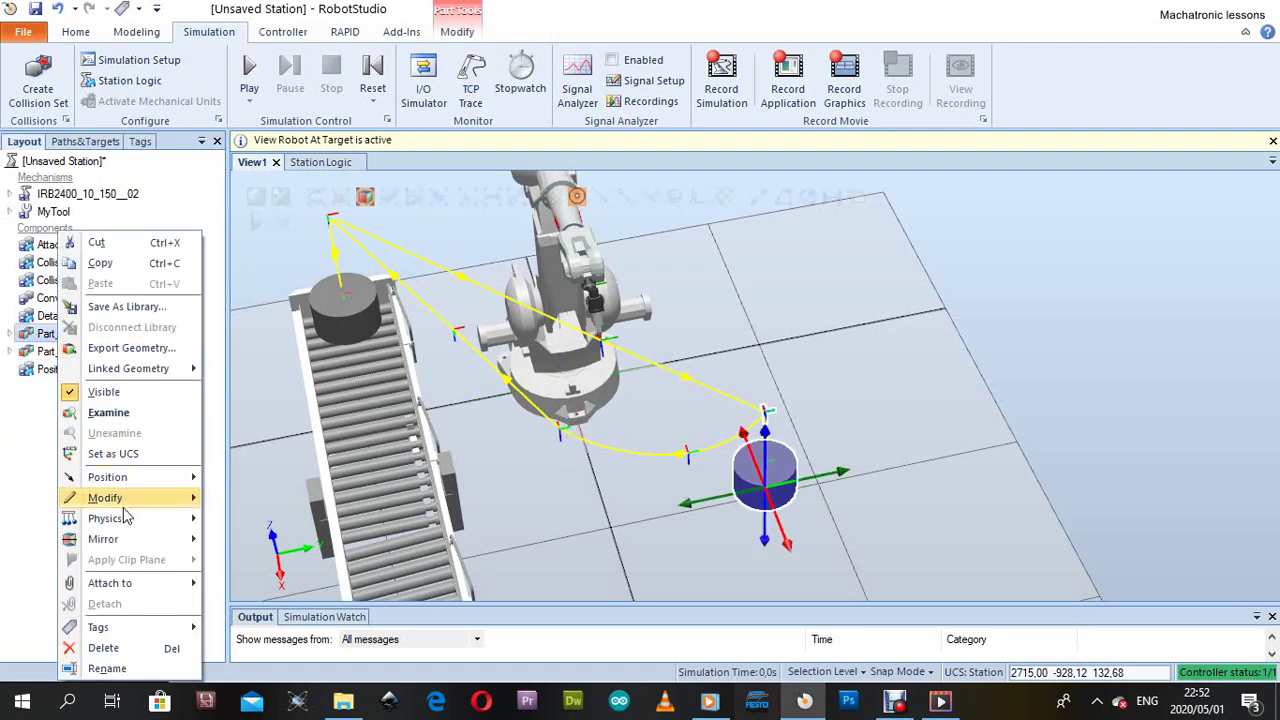
{"action": "mouse_move", "coordinate": [143, 505]}
{"action": "mouse_move", "coordinate": [110, 477]}
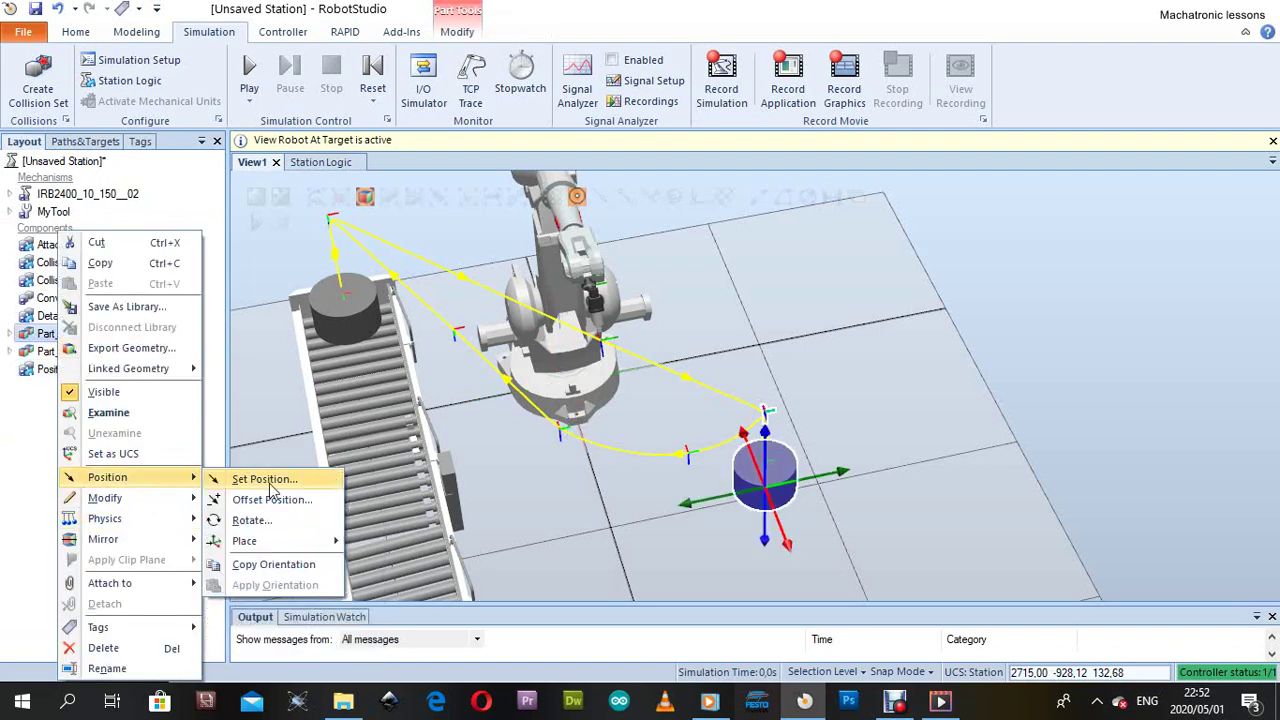
{"action": "left_click", "coordinate": [265, 478]}
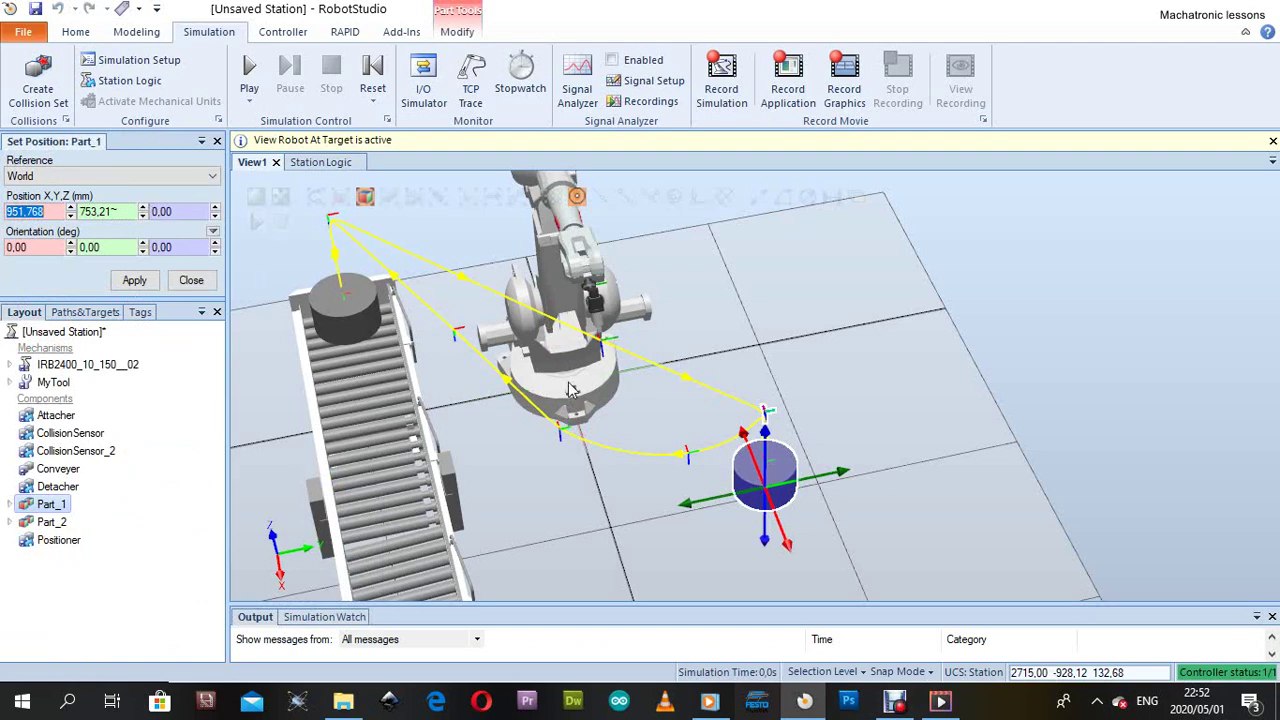
{"action": "scroll", "coordinate": [757, 503], "scroll_direction": "up", "scroll_amount": 2}
{"action": "left_click", "coordinate": [757, 503]}
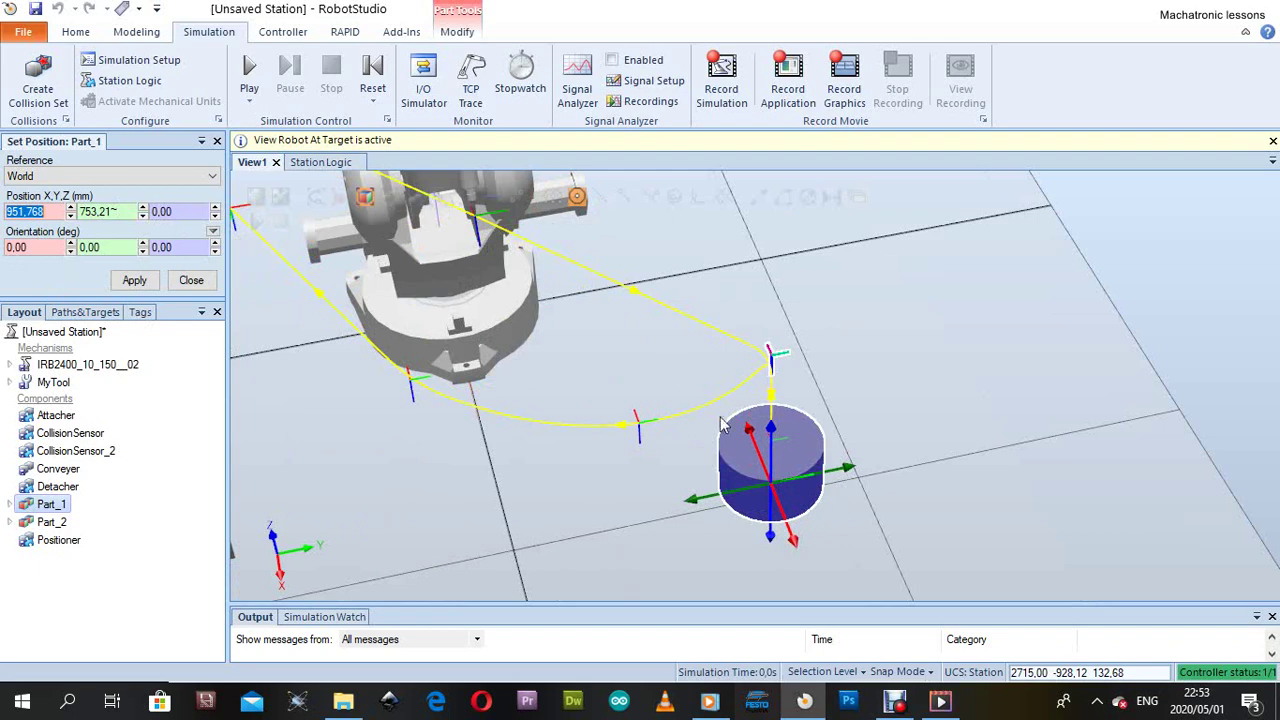
{"action": "scroll", "coordinate": [768, 445], "scroll_direction": "down", "scroll_amount": 3}
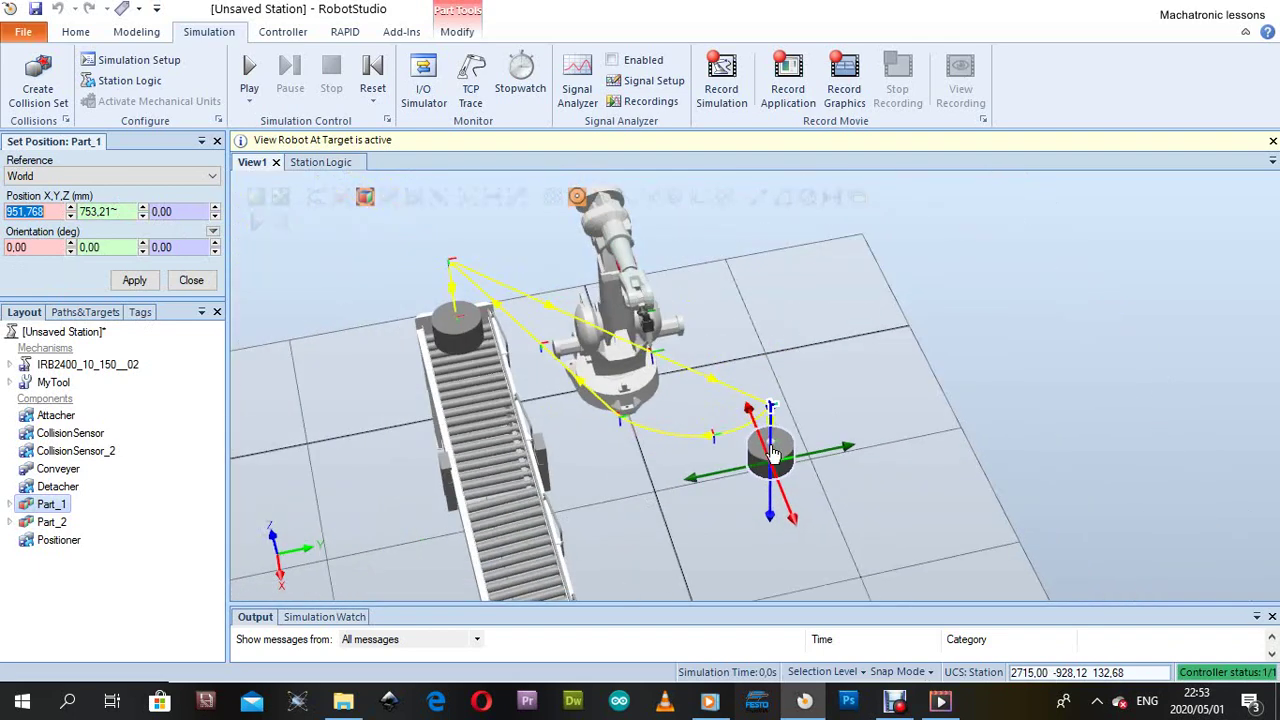
{"action": "left_click", "coordinate": [192, 281]}
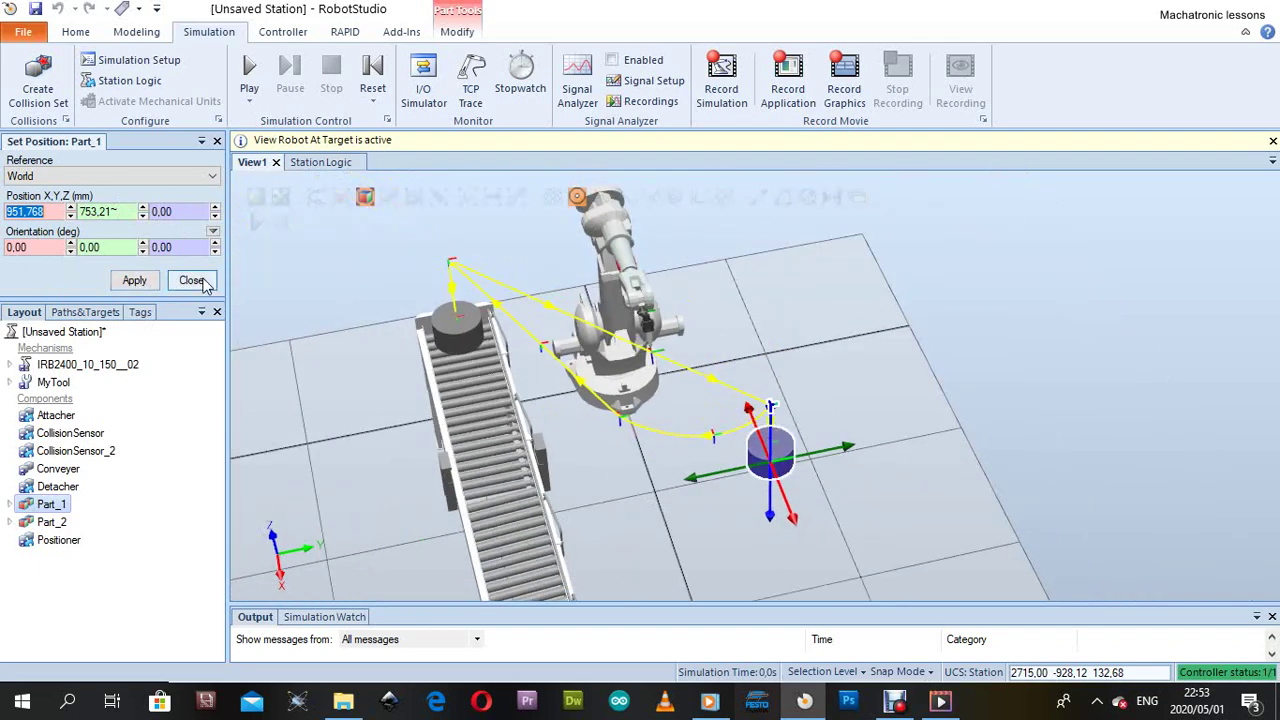
Reopen the Positioner's properties and pick the centre of Part_1's top face as its position: X 951.77, Y 753.21, Z 170 mm
{"action": "left_click", "coordinate": [60, 371]}
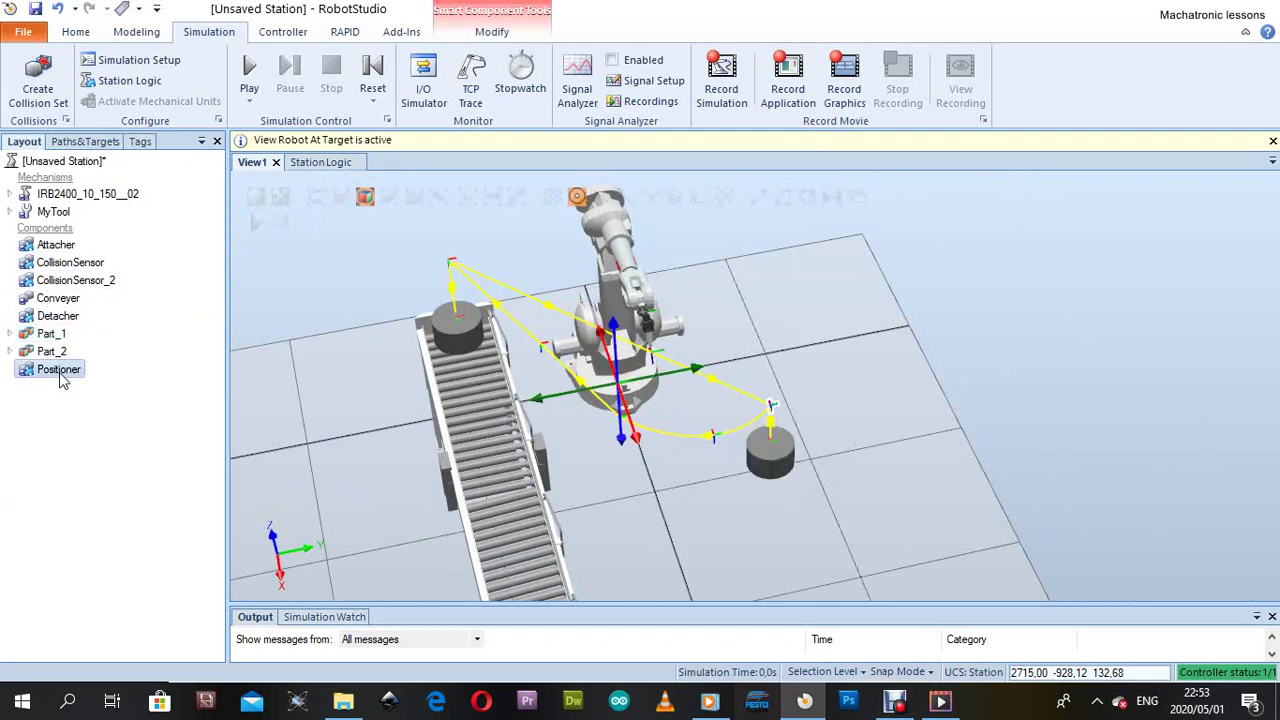
{"action": "right_click", "coordinate": [60, 372]}
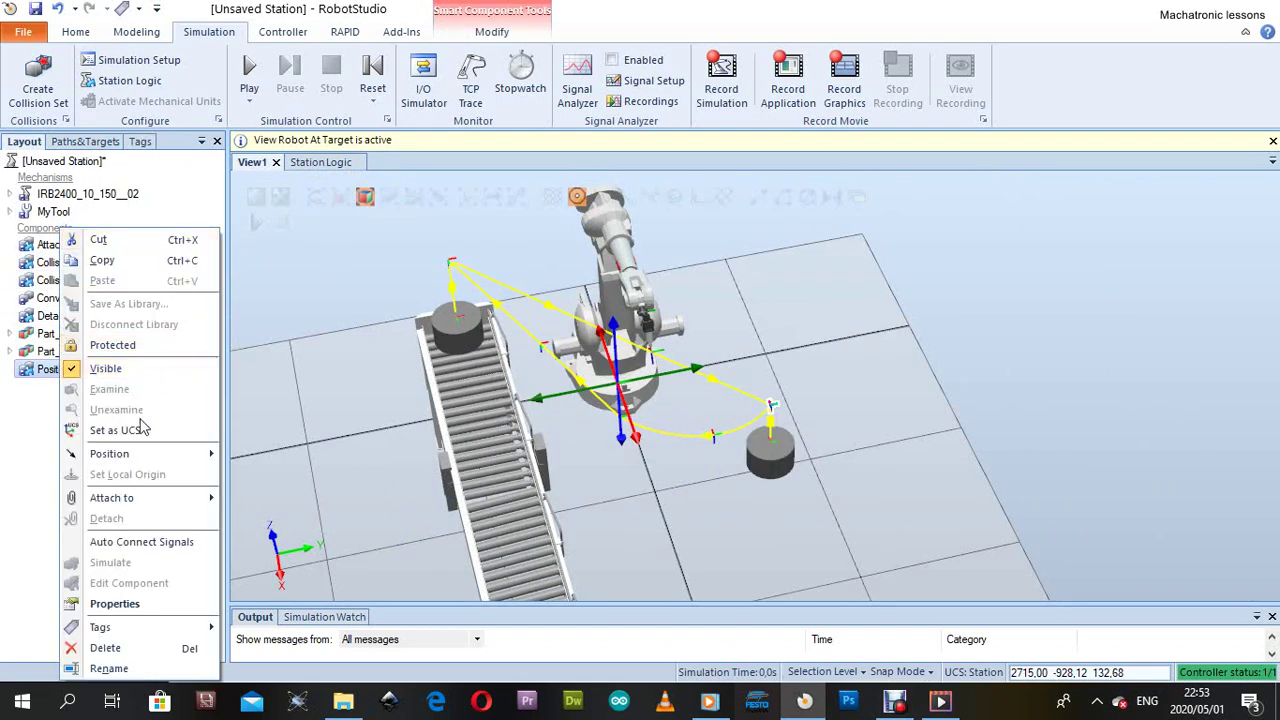
{"action": "mouse_move", "coordinate": [140, 457]}
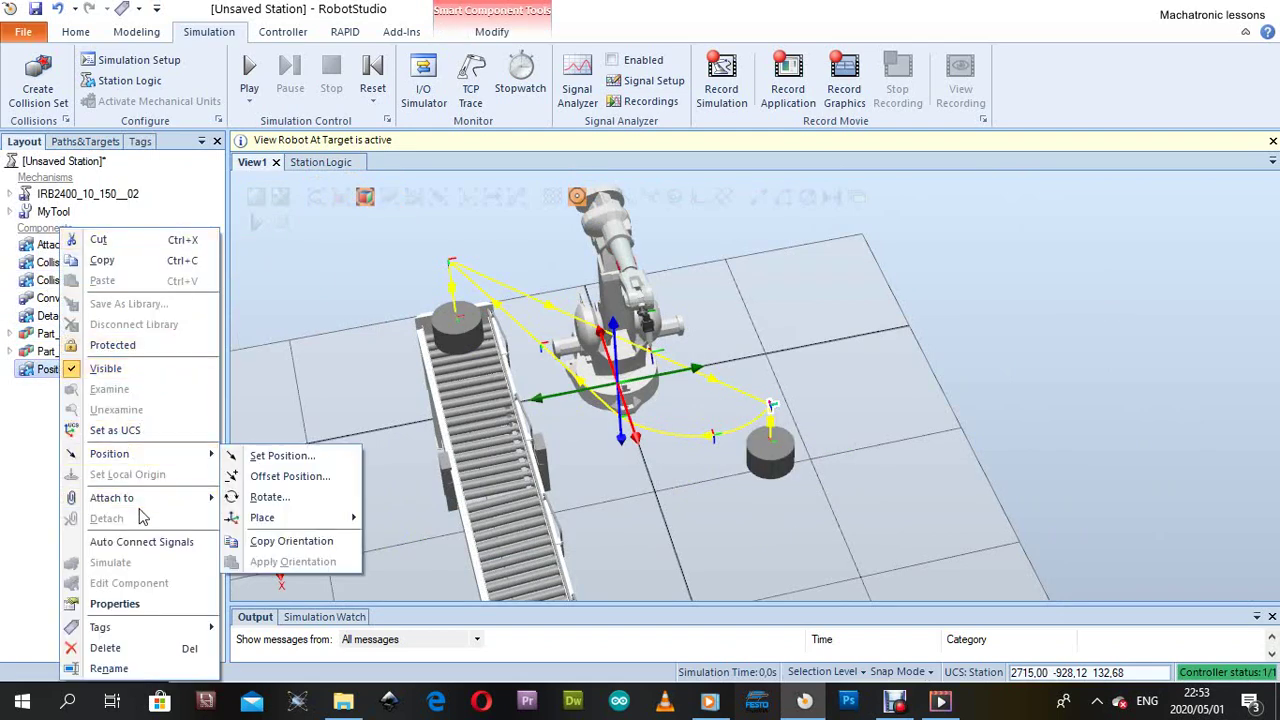
{"action": "left_click", "coordinate": [136, 610]}
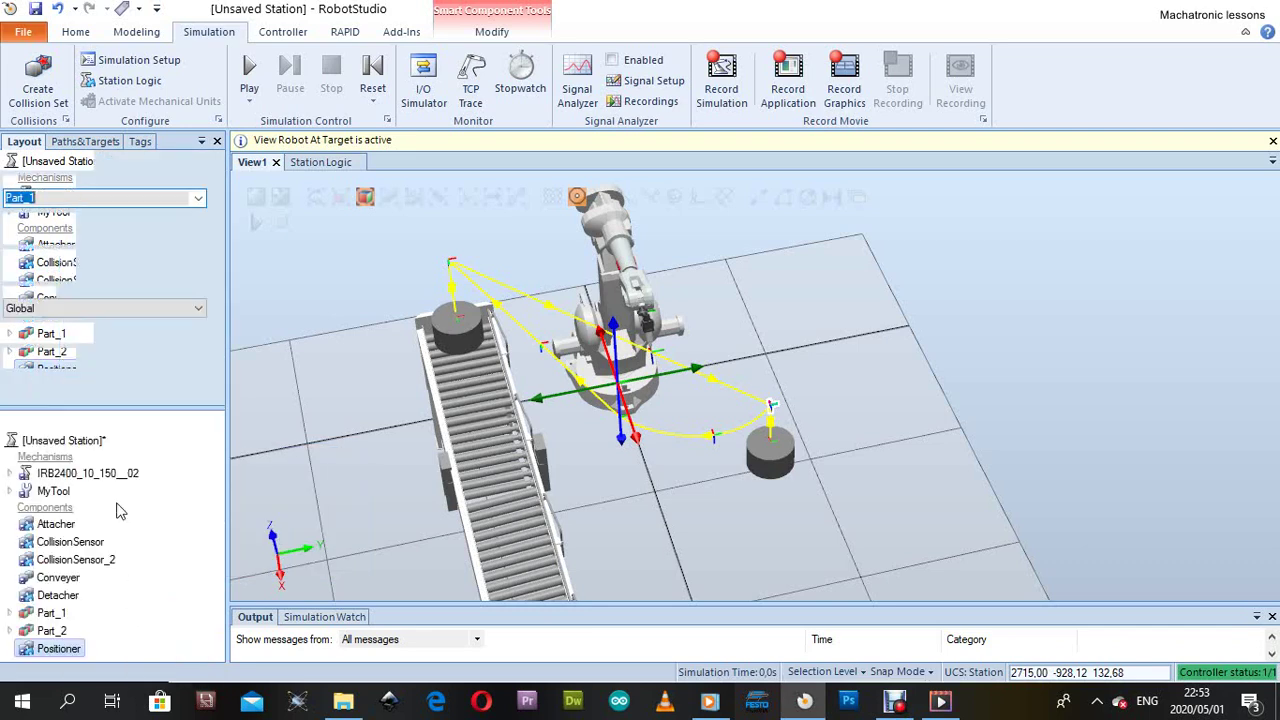
{"action": "left_click", "coordinate": [73, 193]}
{"action": "left_click", "coordinate": [45, 234]}
{"action": "scroll", "coordinate": [756, 452], "scroll_direction": "up", "scroll_amount": 2}
{"action": "scroll", "coordinate": [782, 457], "scroll_direction": "up", "scroll_amount": 2}
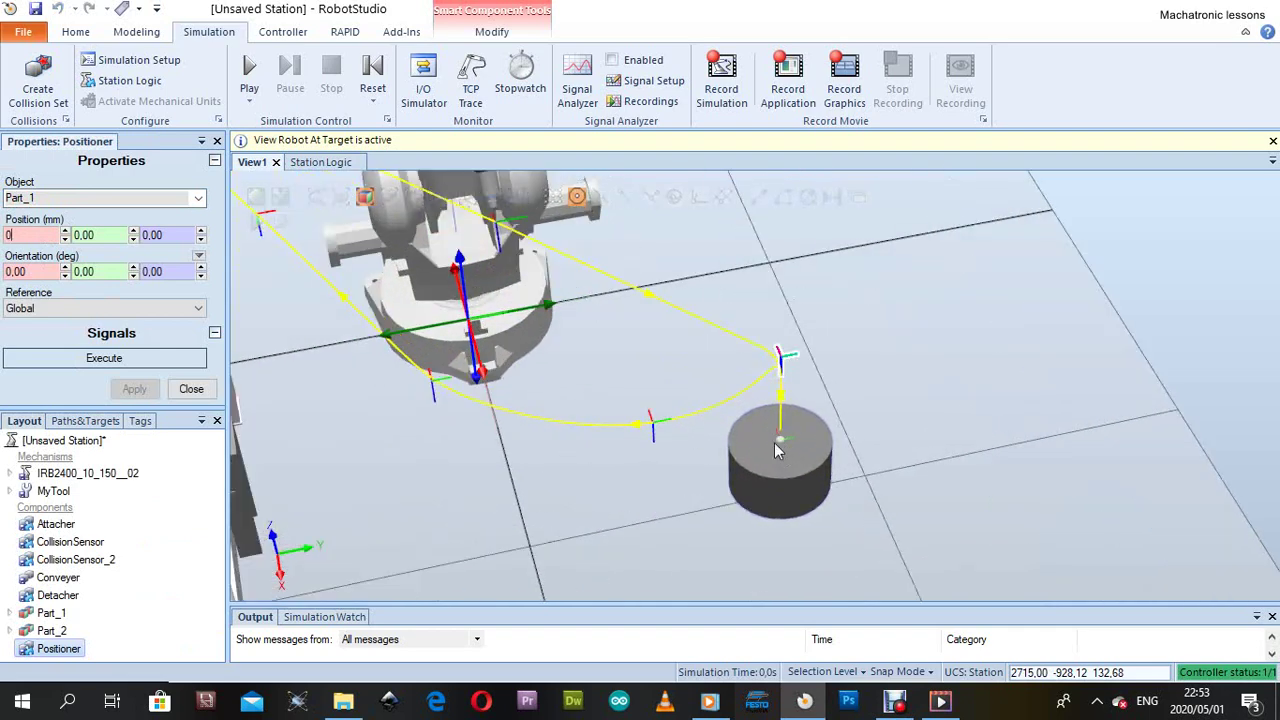
{"action": "scroll", "coordinate": [780, 450], "scroll_direction": "up", "scroll_amount": 3}
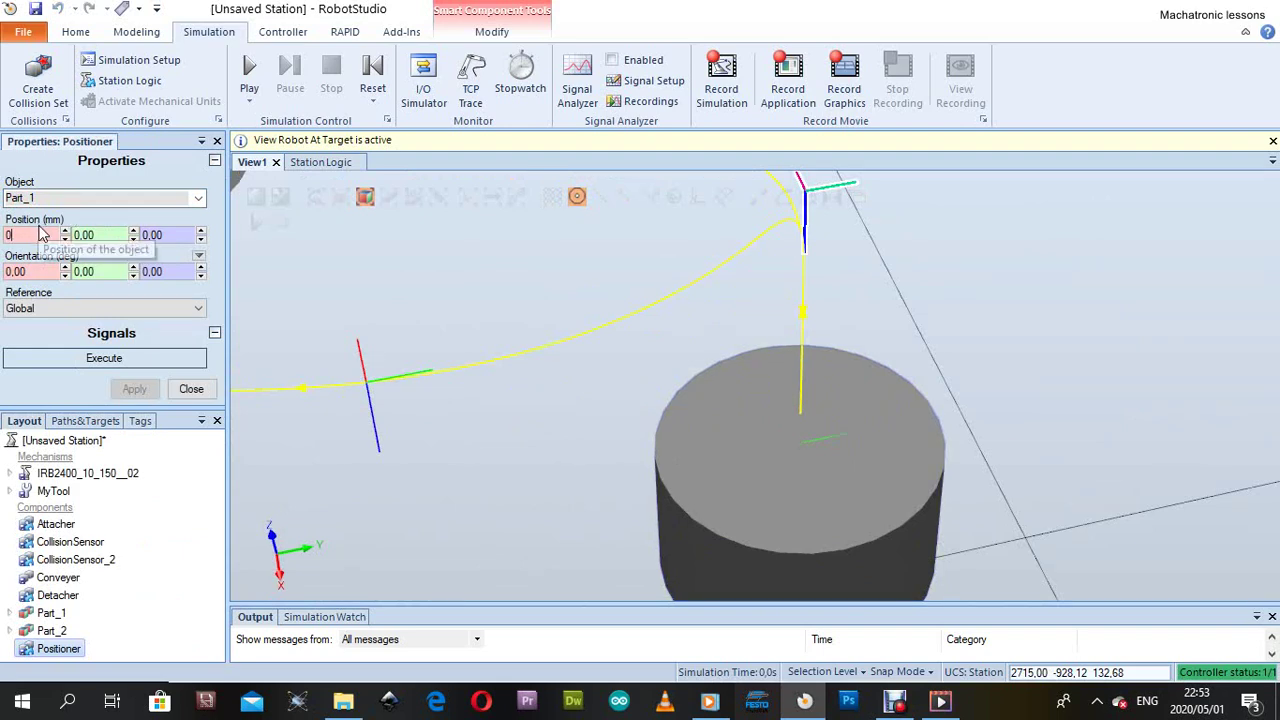
{"action": "key", "text": "Tab"}
{"action": "type", "text": "0"}
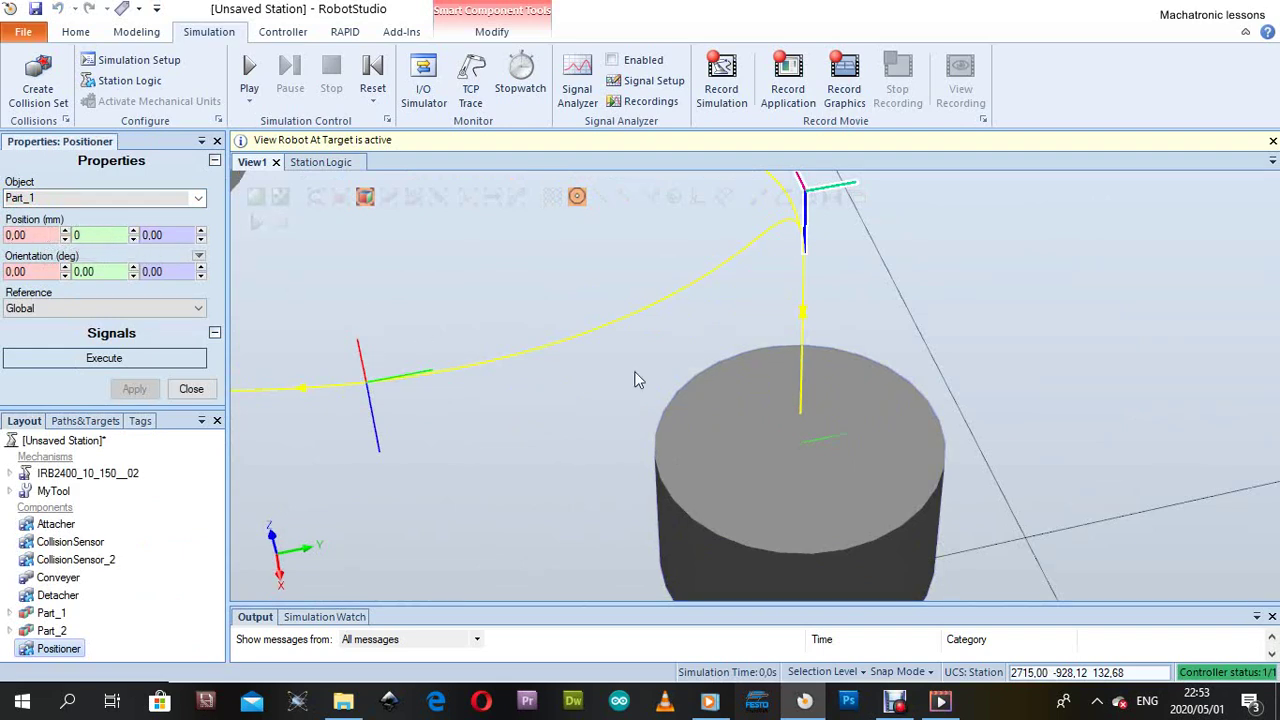
{"action": "left_click", "coordinate": [800, 442]}
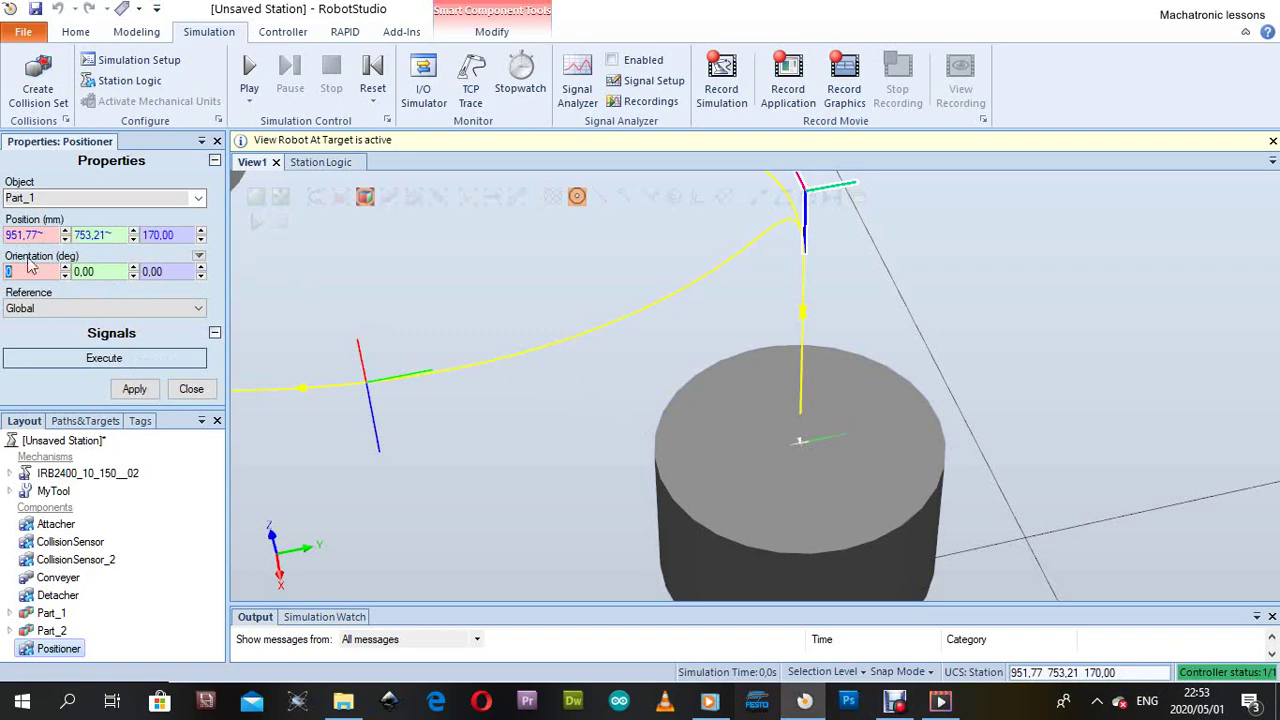
Try 0 as the Positioner's Z position, set it back to 170 mm, then apply and close the properties
{"action": "left_click", "coordinate": [175, 234]}
{"action": "scroll", "coordinate": [801, 468], "scroll_direction": "down", "scroll_amount": 5}
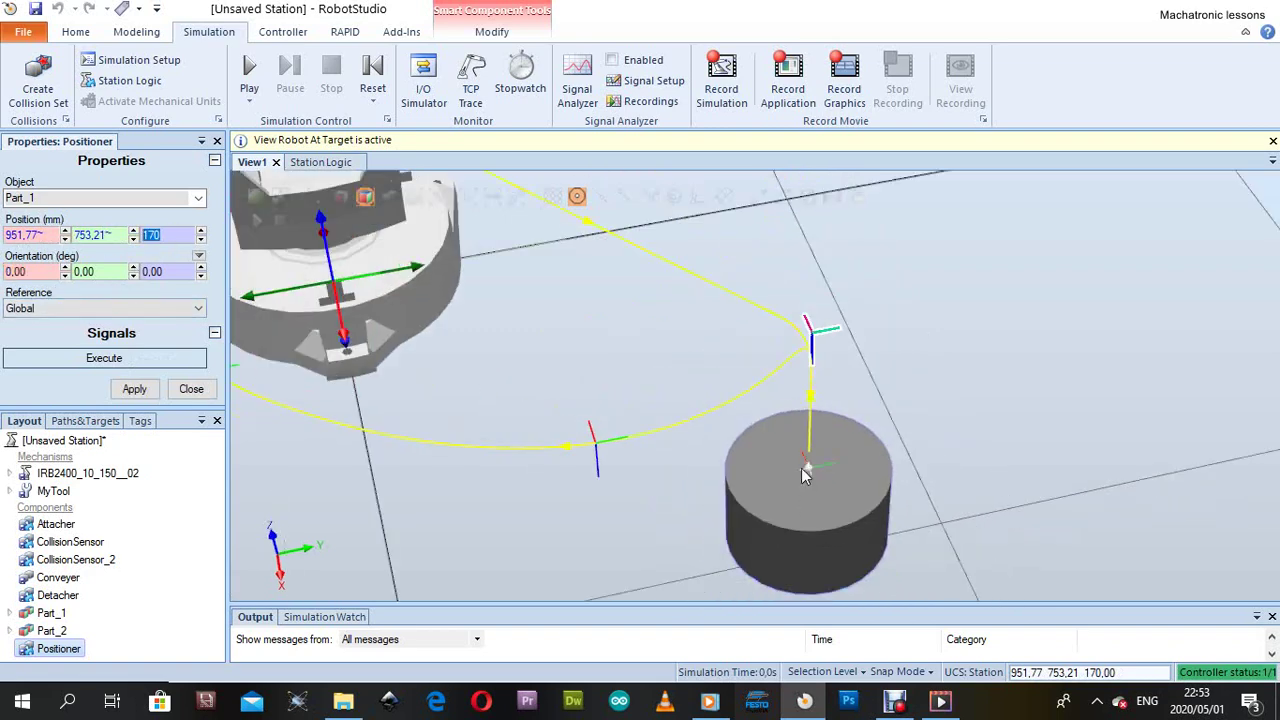
{"action": "type", "text": "0"}
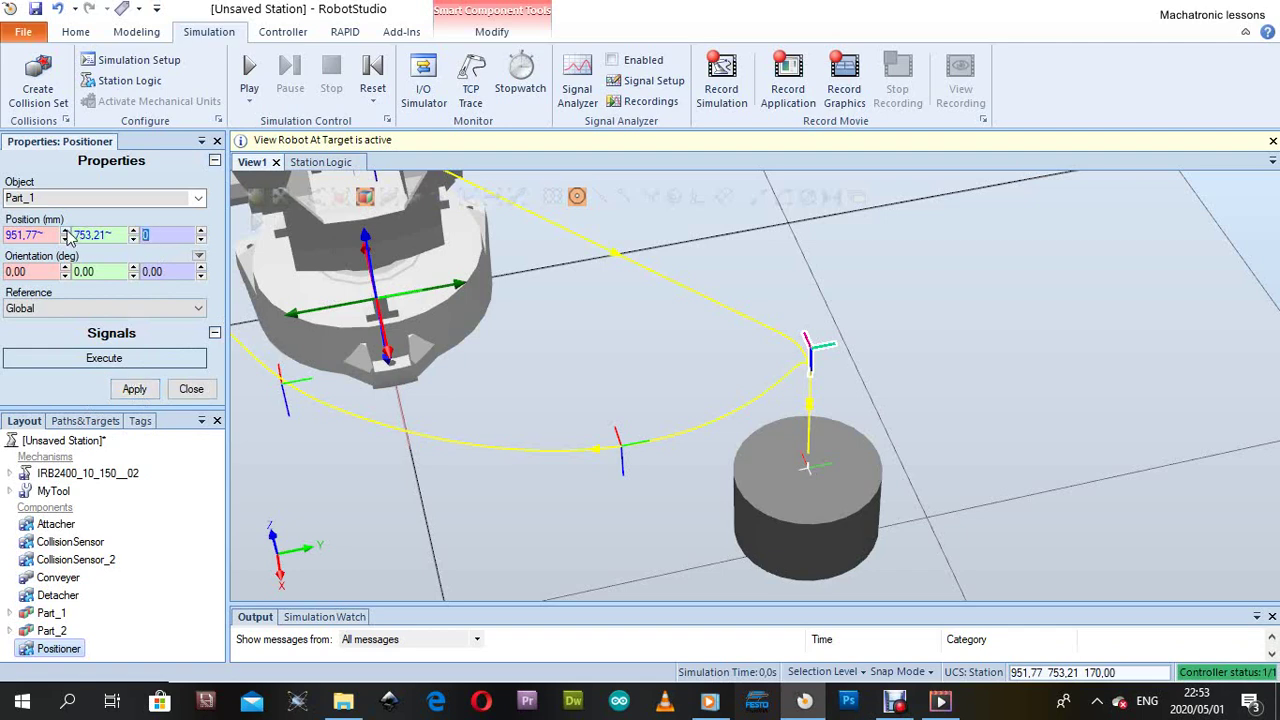
{"action": "type", "text": "0"}
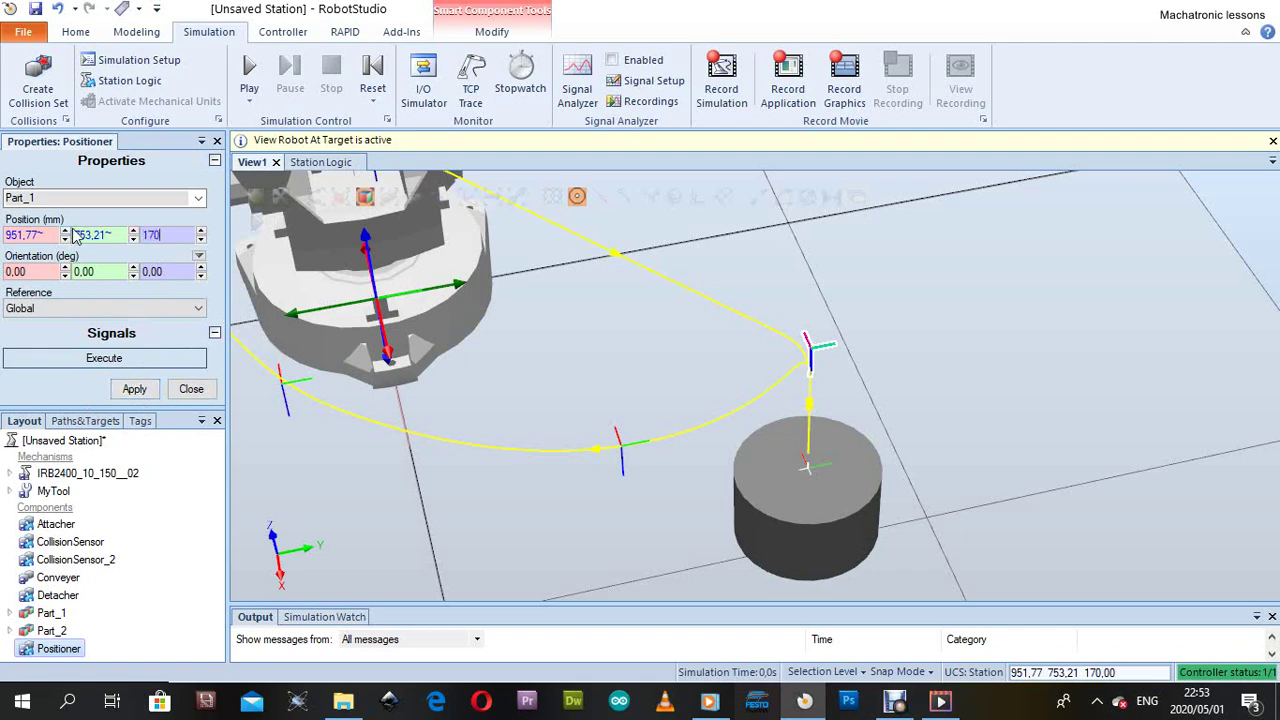
{"action": "left_click", "coordinate": [136, 390]}
{"action": "scroll", "coordinate": [830, 440], "scroll_direction": "down", "scroll_amount": 3}
{"action": "scroll", "coordinate": [830, 440], "scroll_direction": "up", "scroll_amount": 1}
{"action": "scroll", "coordinate": [830, 440], "scroll_direction": "down", "scroll_amount": 3}
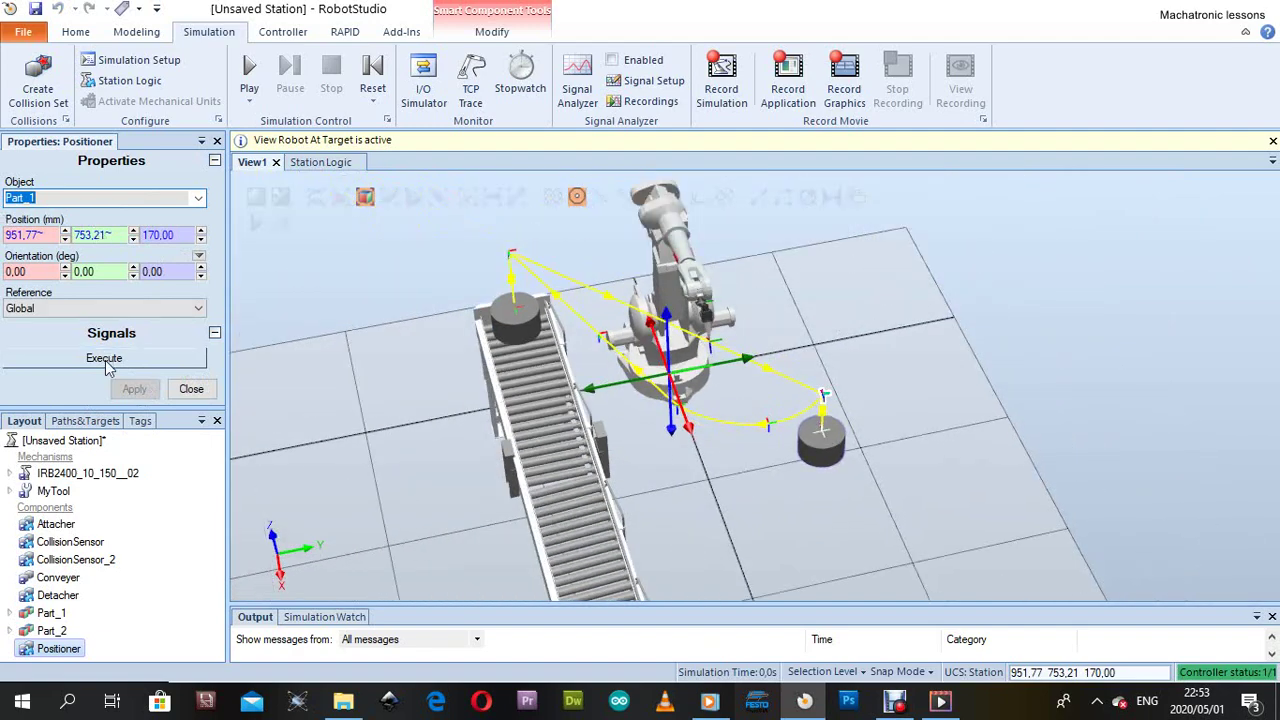
{"action": "left_click", "coordinate": [191, 389]}
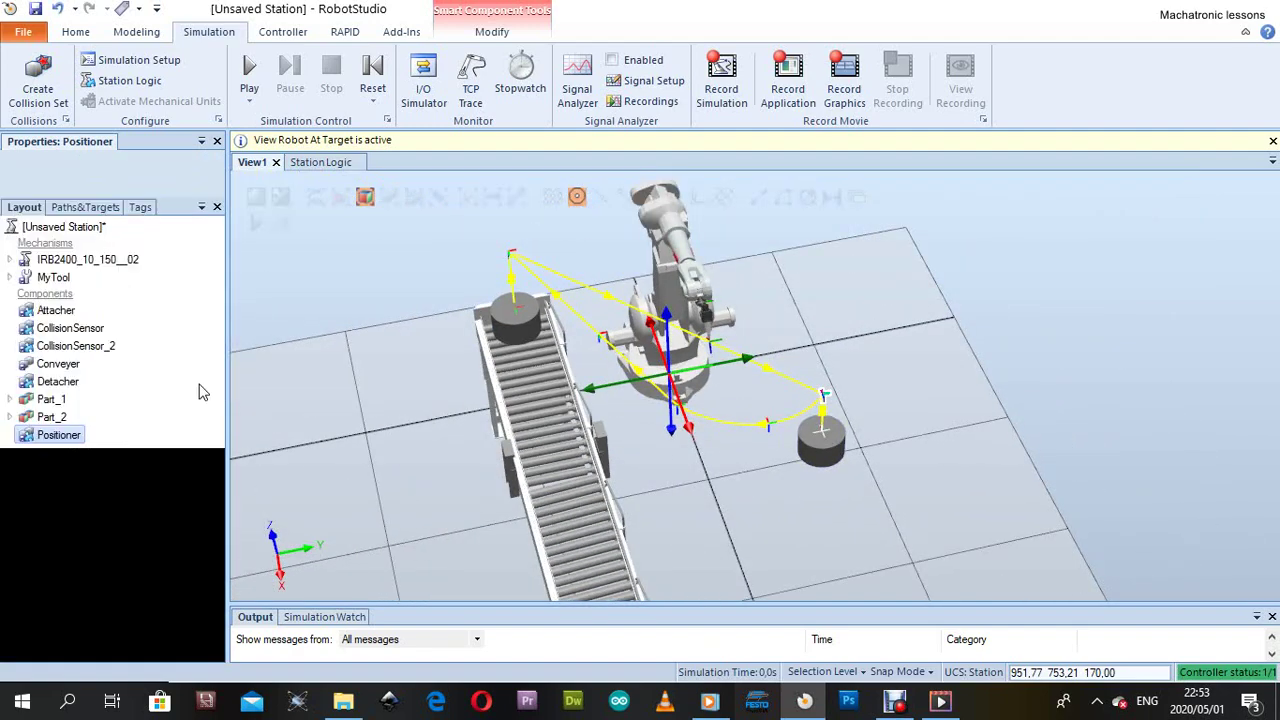
{"action": "scroll", "coordinate": [833, 430], "scroll_direction": "up", "scroll_amount": 5}
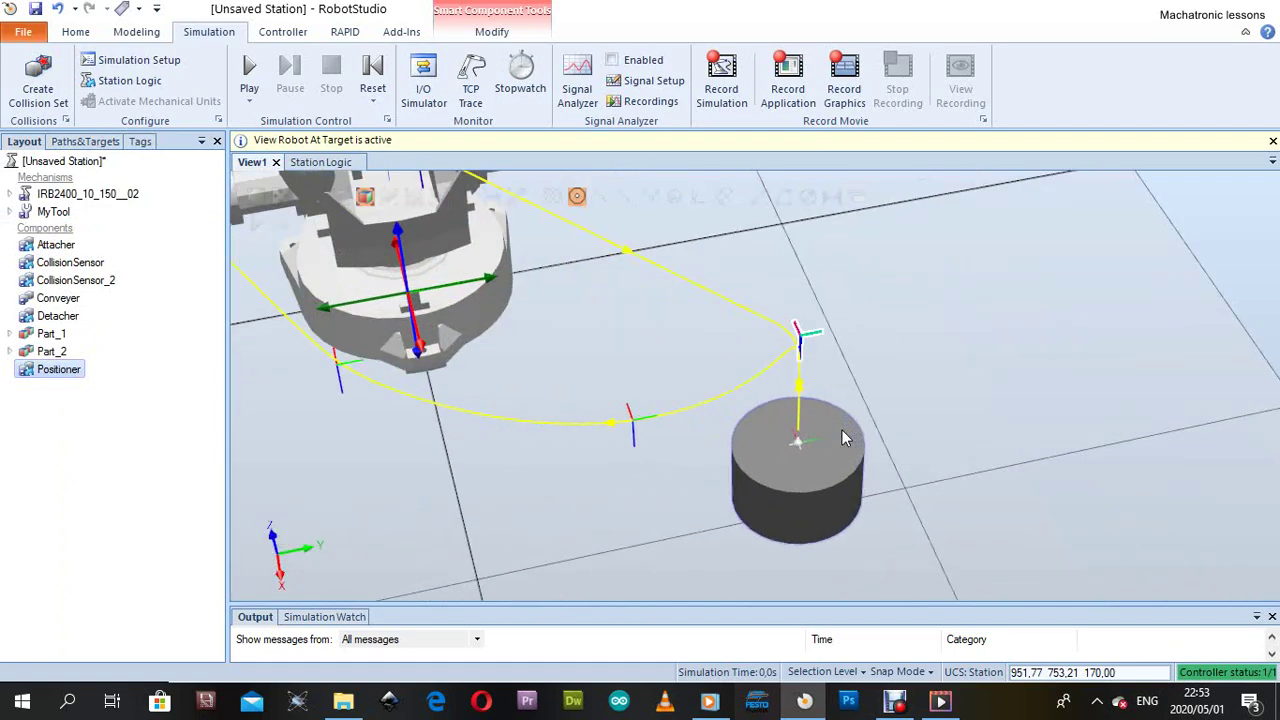
Open the first CollisionSensor's properties and set MyTool as Object1 and Part_1 as Object2
{"action": "scroll", "coordinate": [759, 415], "scroll_direction": "down", "scroll_amount": 6}
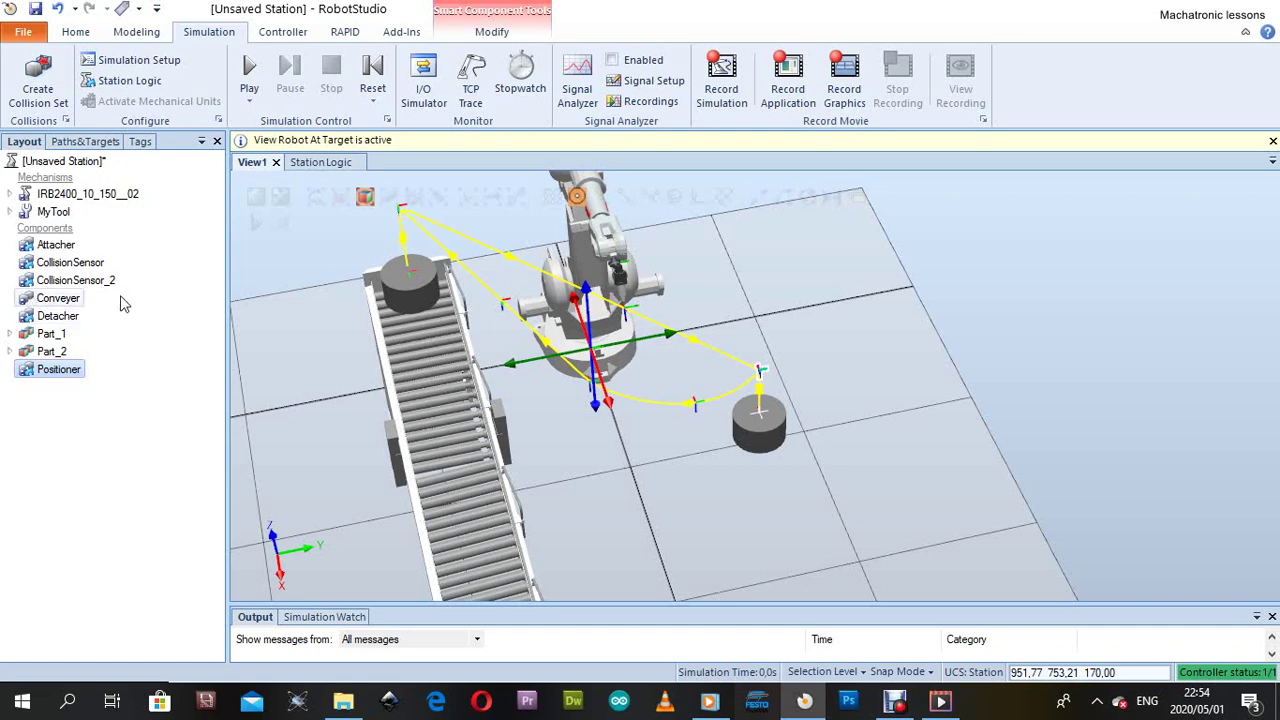
{"action": "right_click", "coordinate": [60, 266]}
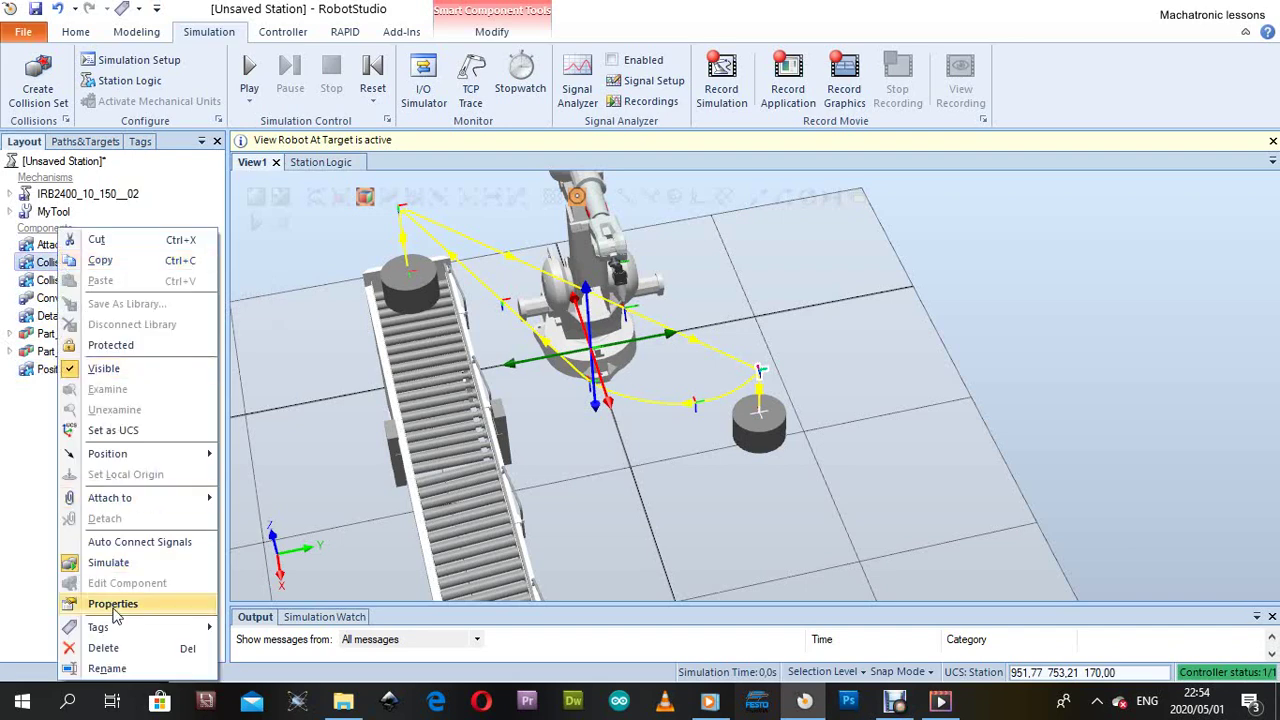
{"action": "left_click", "coordinate": [113, 606]}
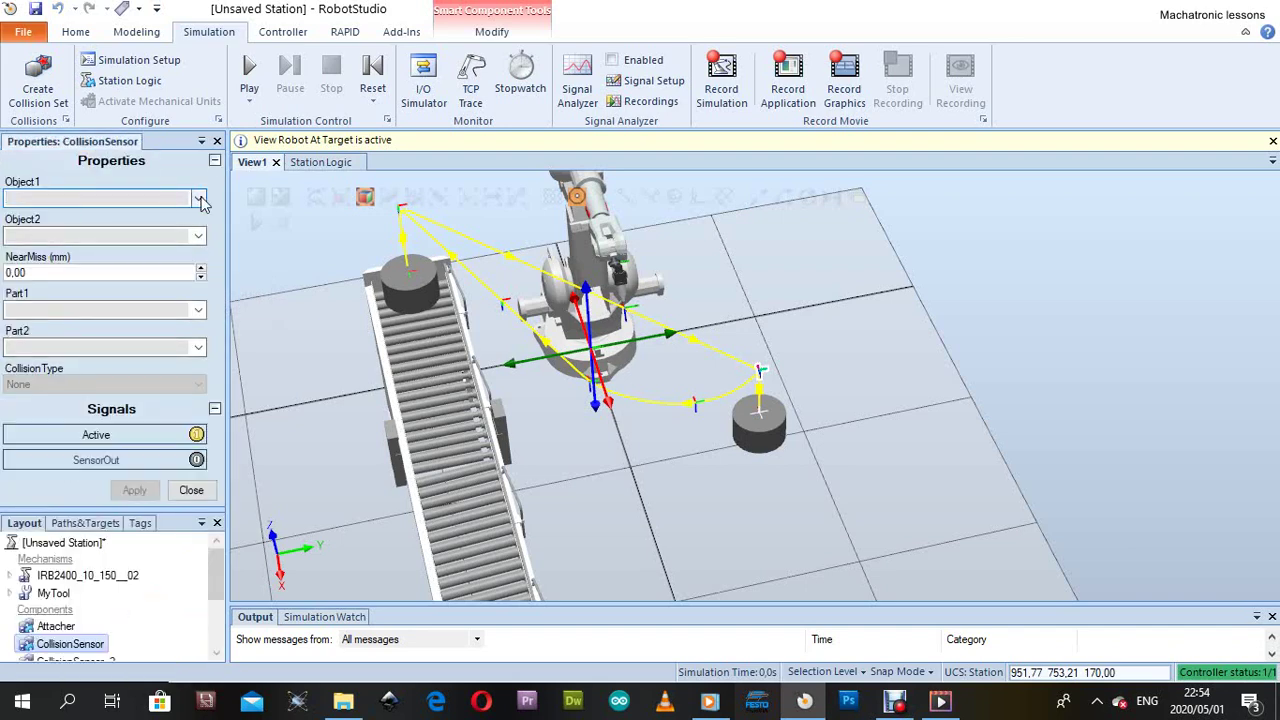
{"action": "left_click", "coordinate": [200, 200]}
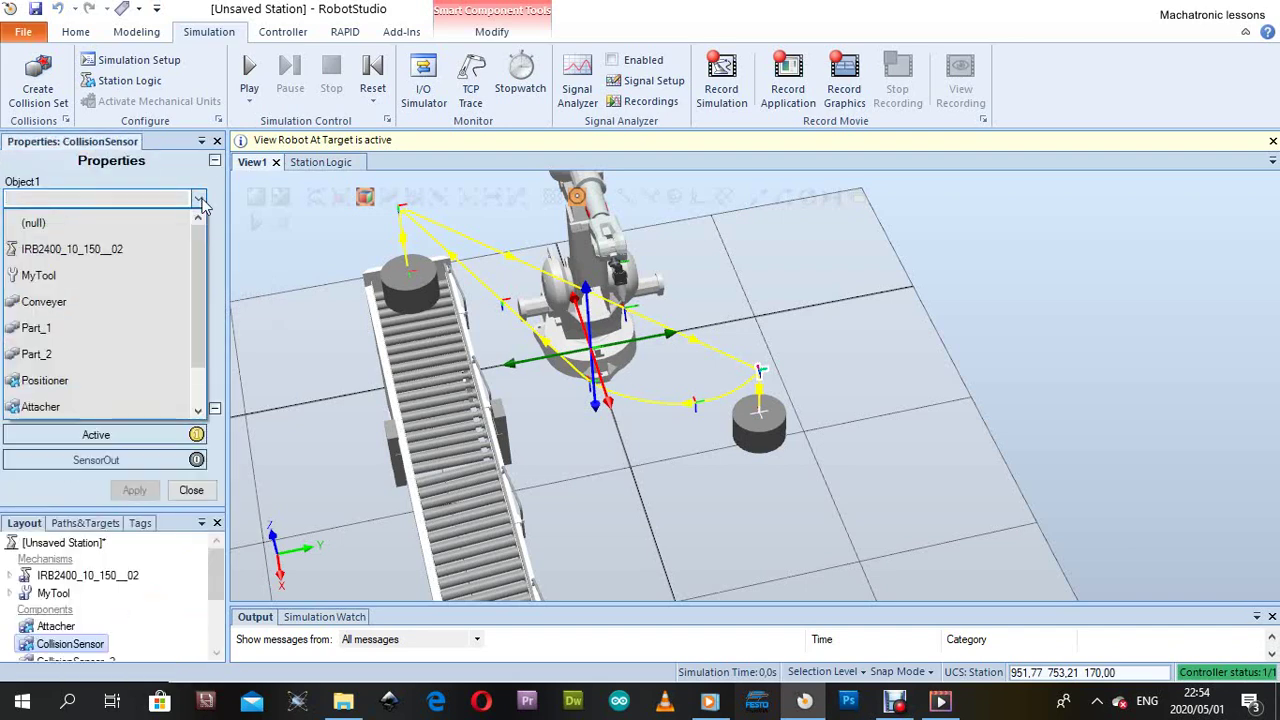
{"action": "left_click", "coordinate": [73, 283]}
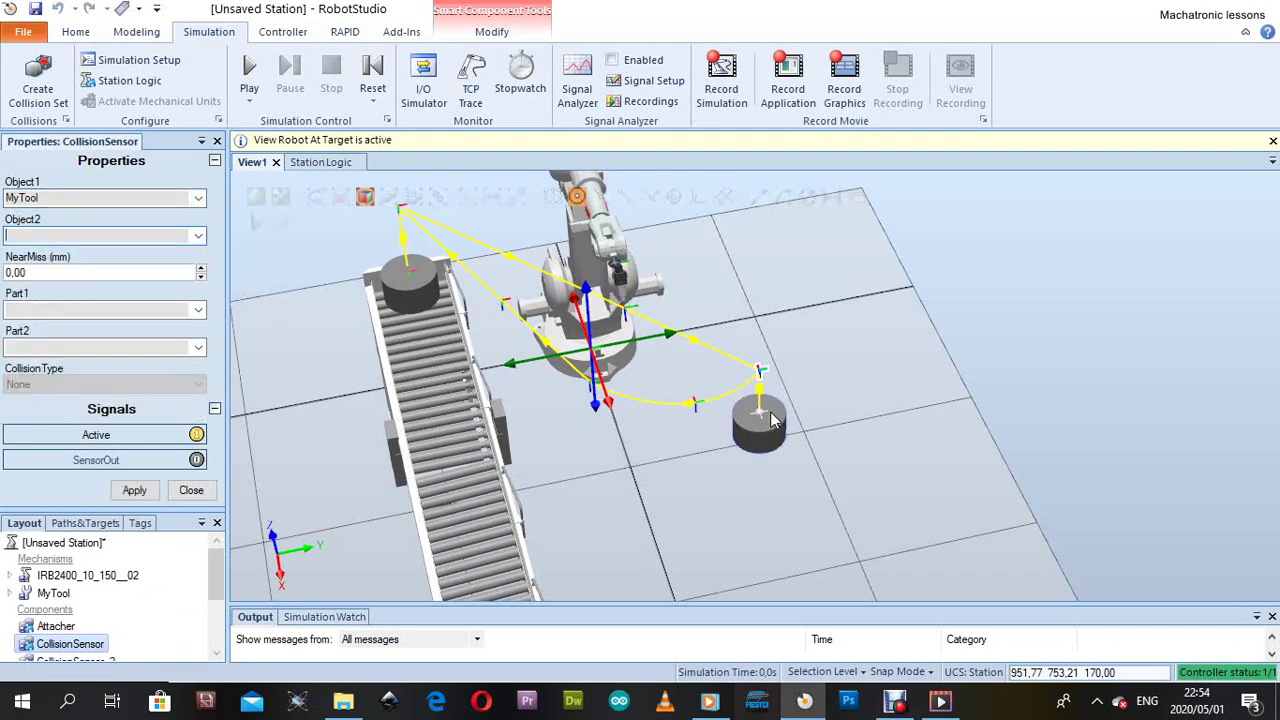
{"action": "left_click", "coordinate": [198, 235]}
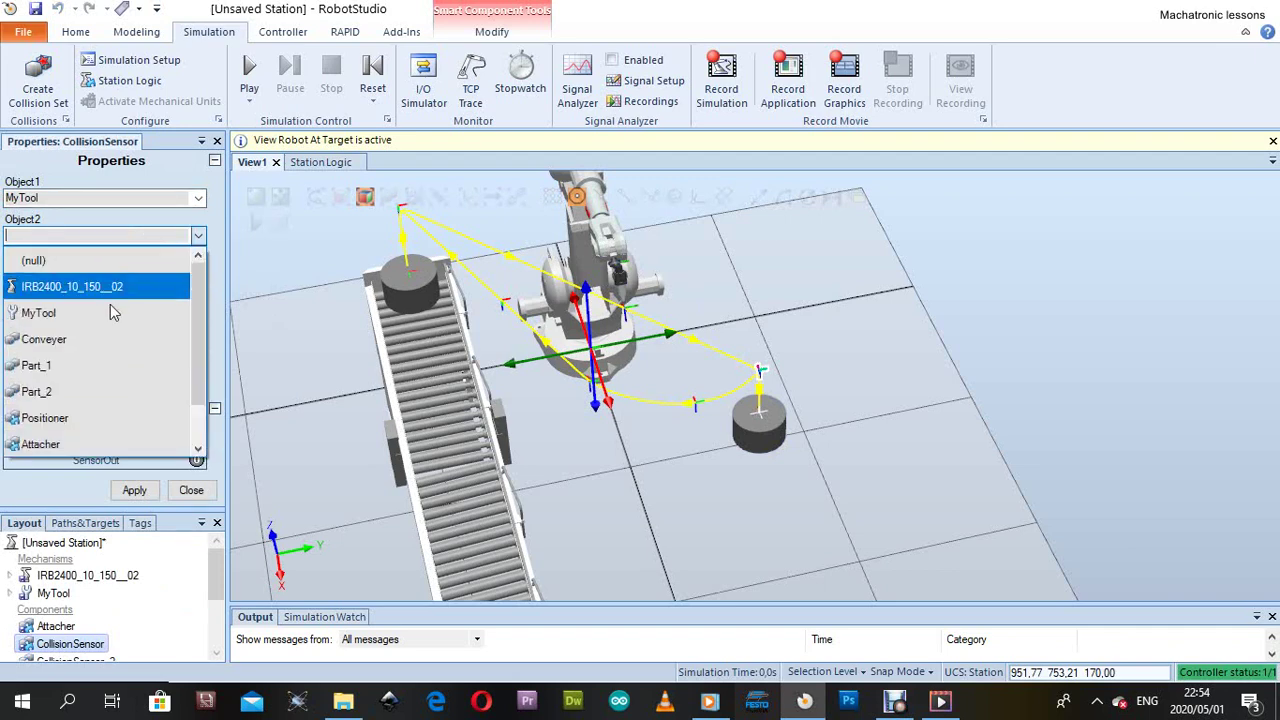
{"action": "left_click", "coordinate": [80, 372]}
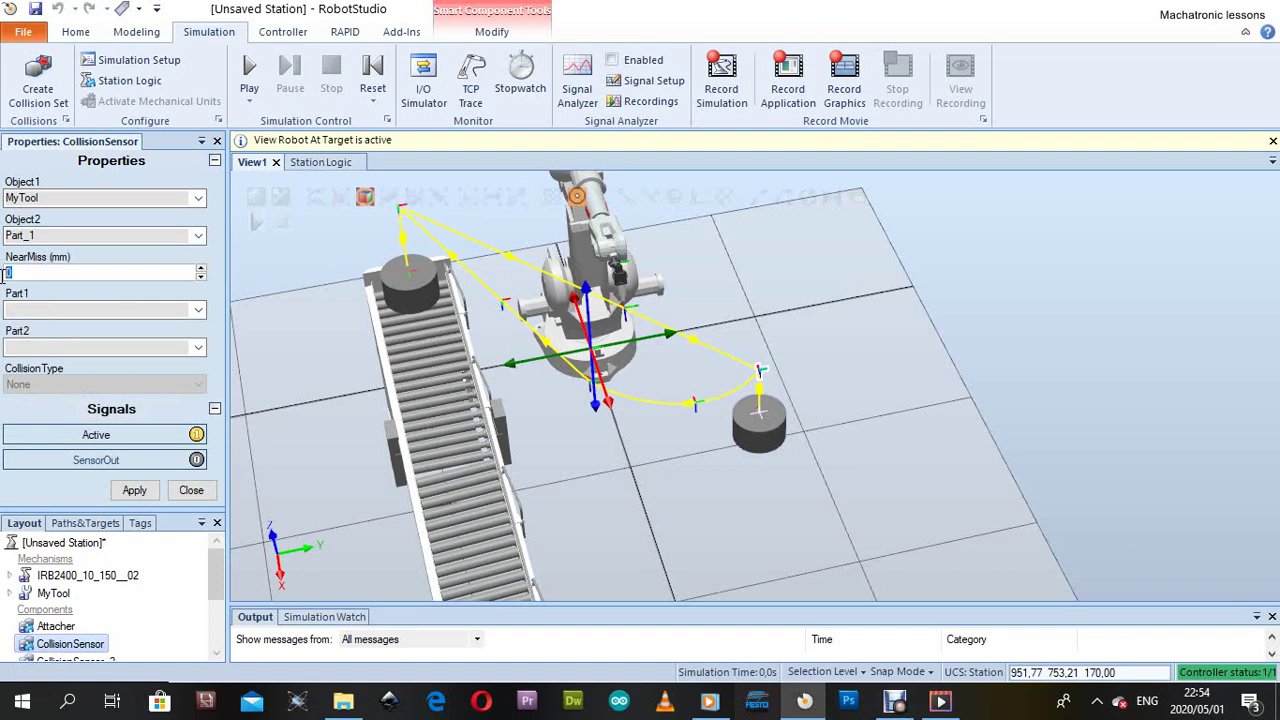
Set the first CollisionSensor's near-miss distance to 10 mm and apply the change
{"action": "type", "text": "100"}
{"action": "scroll", "coordinate": [742, 413], "scroll_direction": "up", "scroll_amount": 5}
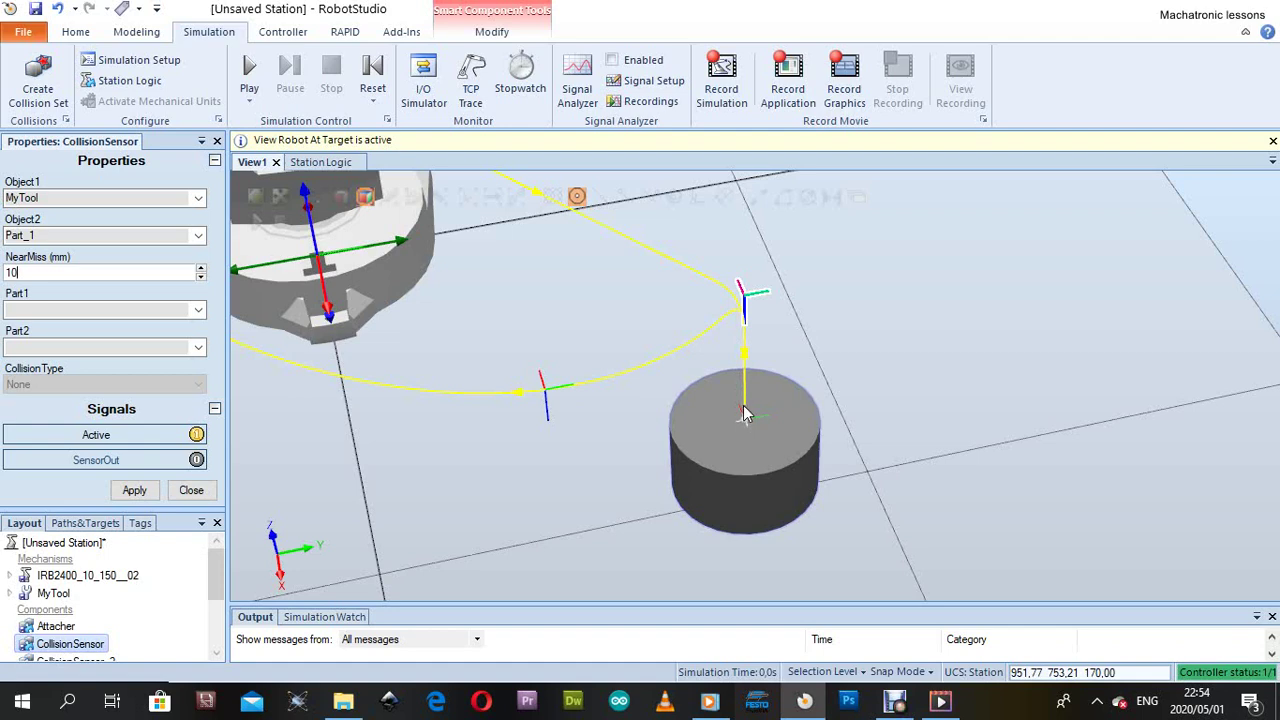
{"action": "scroll", "coordinate": [745, 415], "scroll_direction": "up", "scroll_amount": 2}
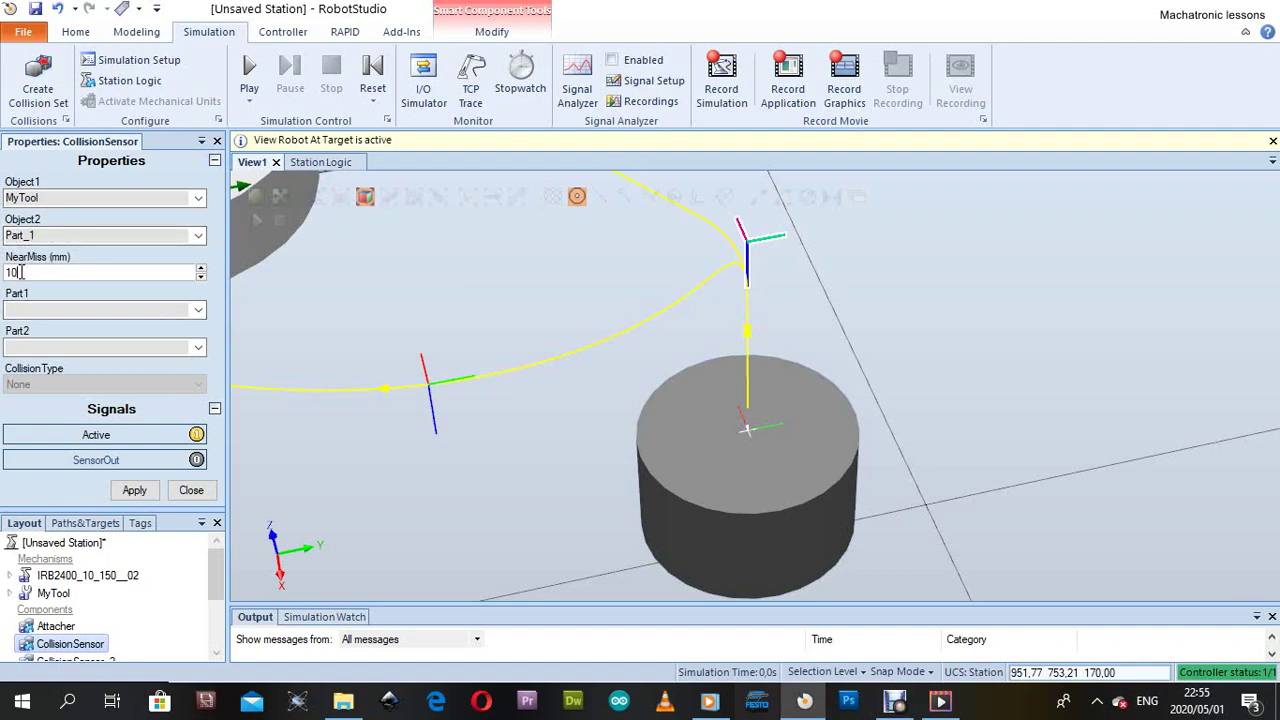
{"action": "left_click", "coordinate": [43, 270]}
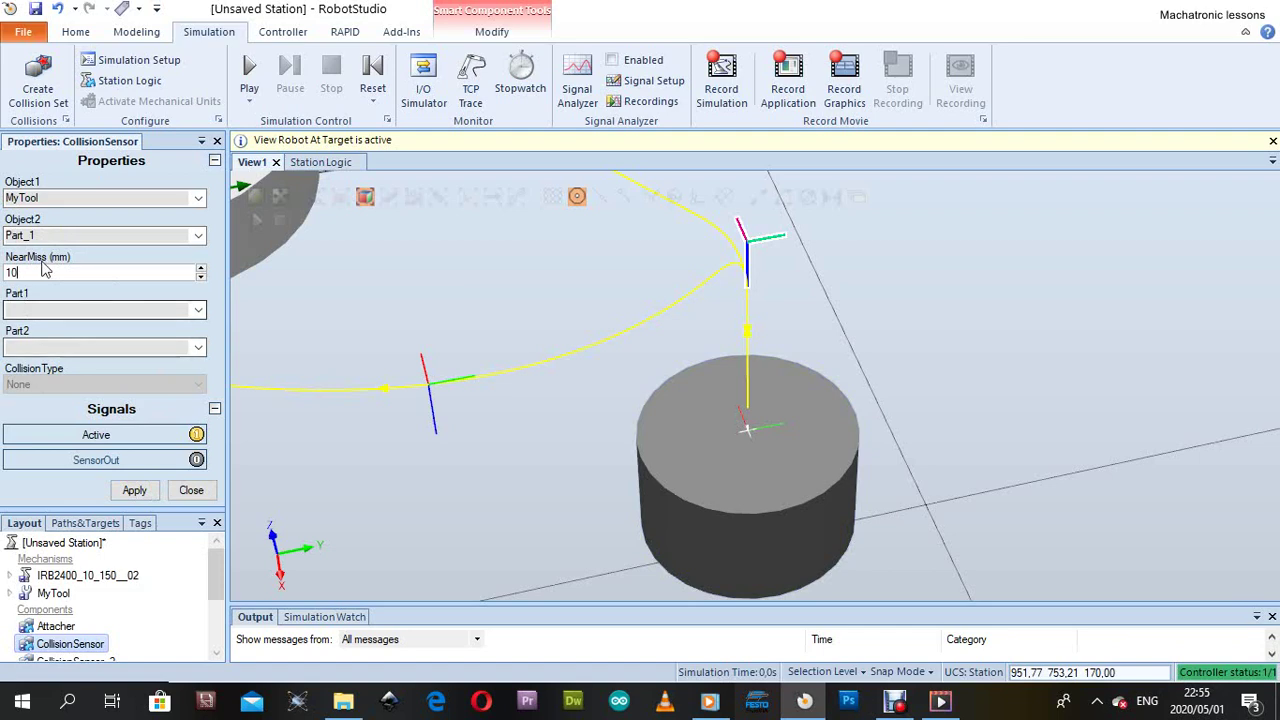
{"action": "left_click", "coordinate": [134, 492]}
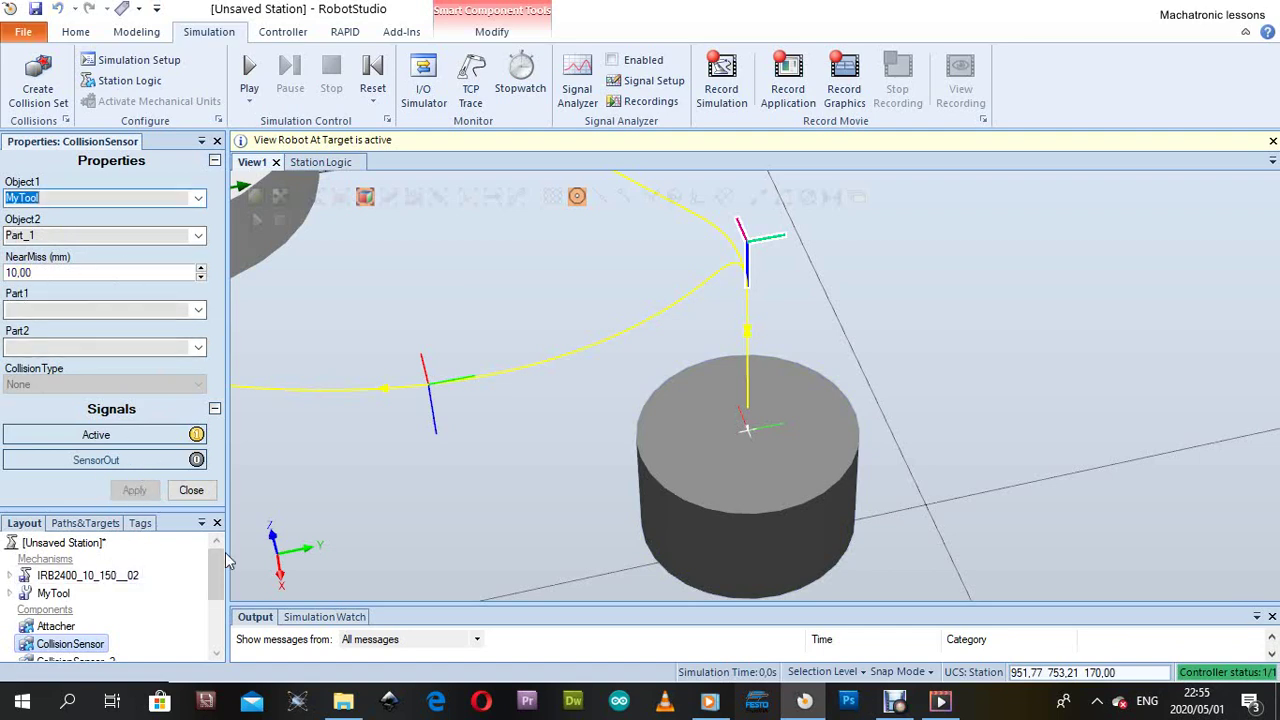
Switch to the properties of CollisionSensor_2 and set MyTool as Object1 and Part_2 as Object2
{"action": "left_click_drag", "start_coordinate": [225, 562], "coordinate": [225, 590]}
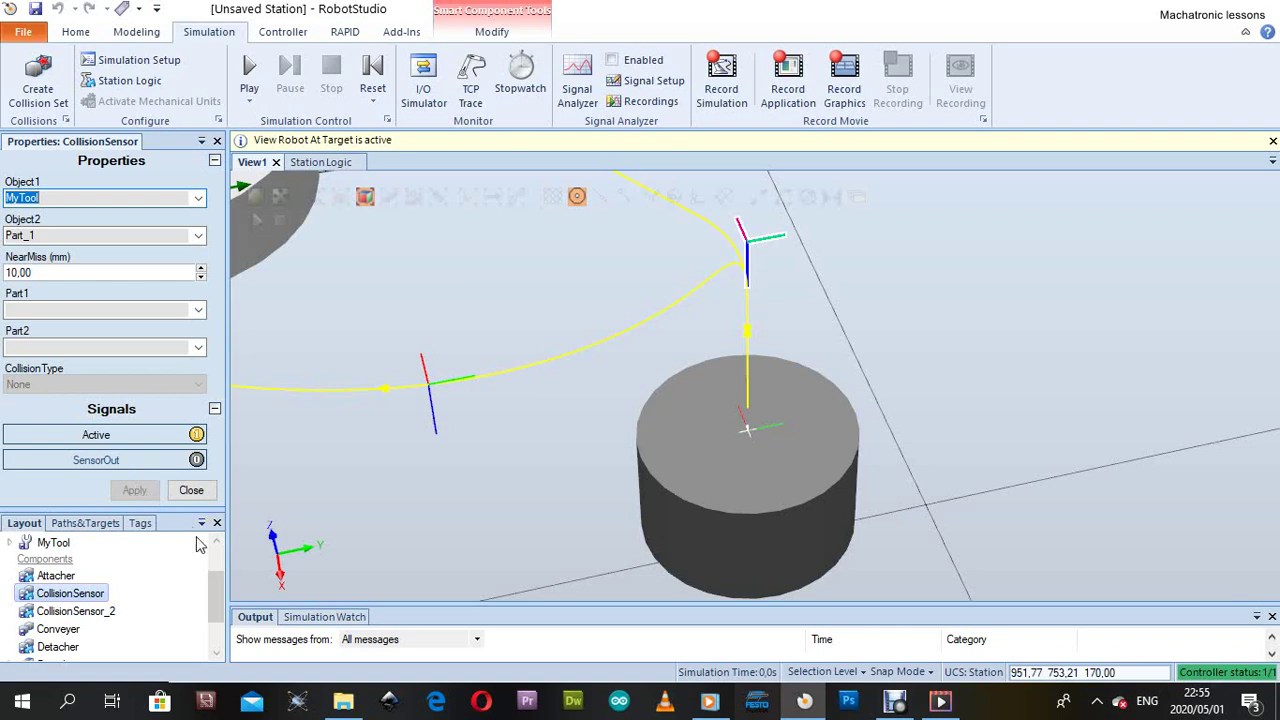
{"action": "left_click", "coordinate": [75, 611]}
{"action": "left_click", "coordinate": [199, 201]}
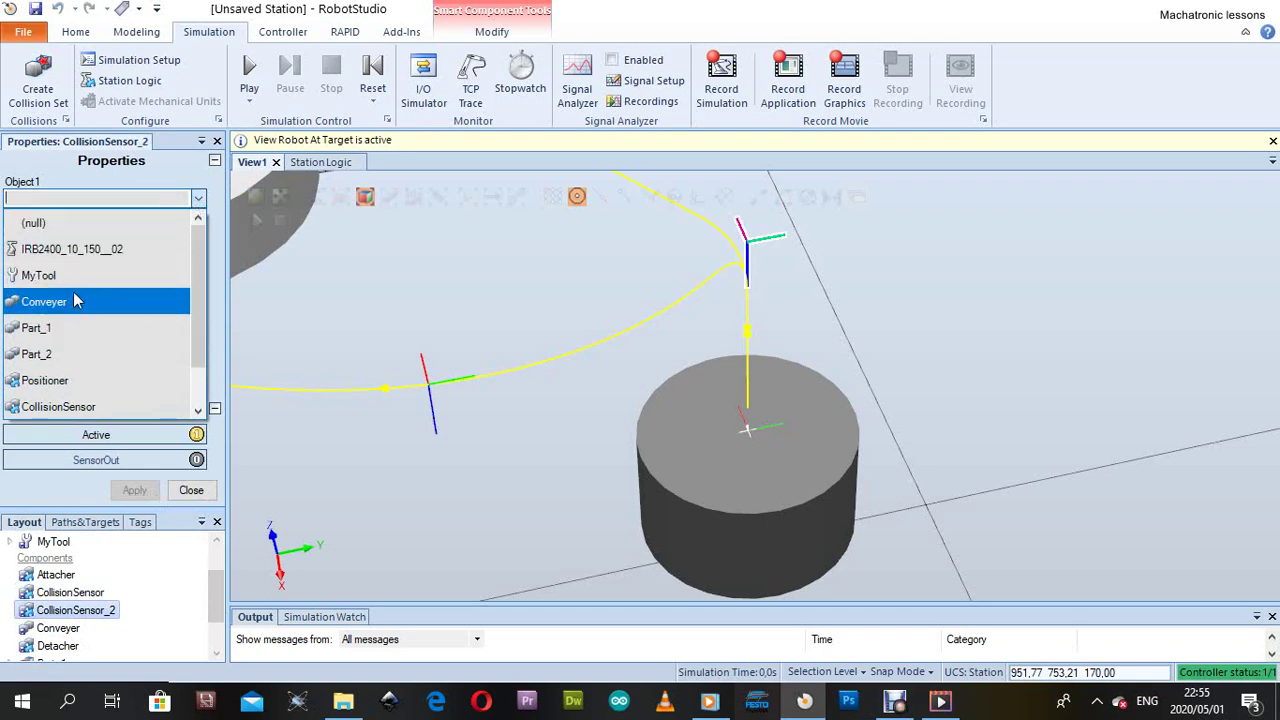
{"action": "left_click", "coordinate": [75, 275]}
{"action": "left_click", "coordinate": [199, 237]}
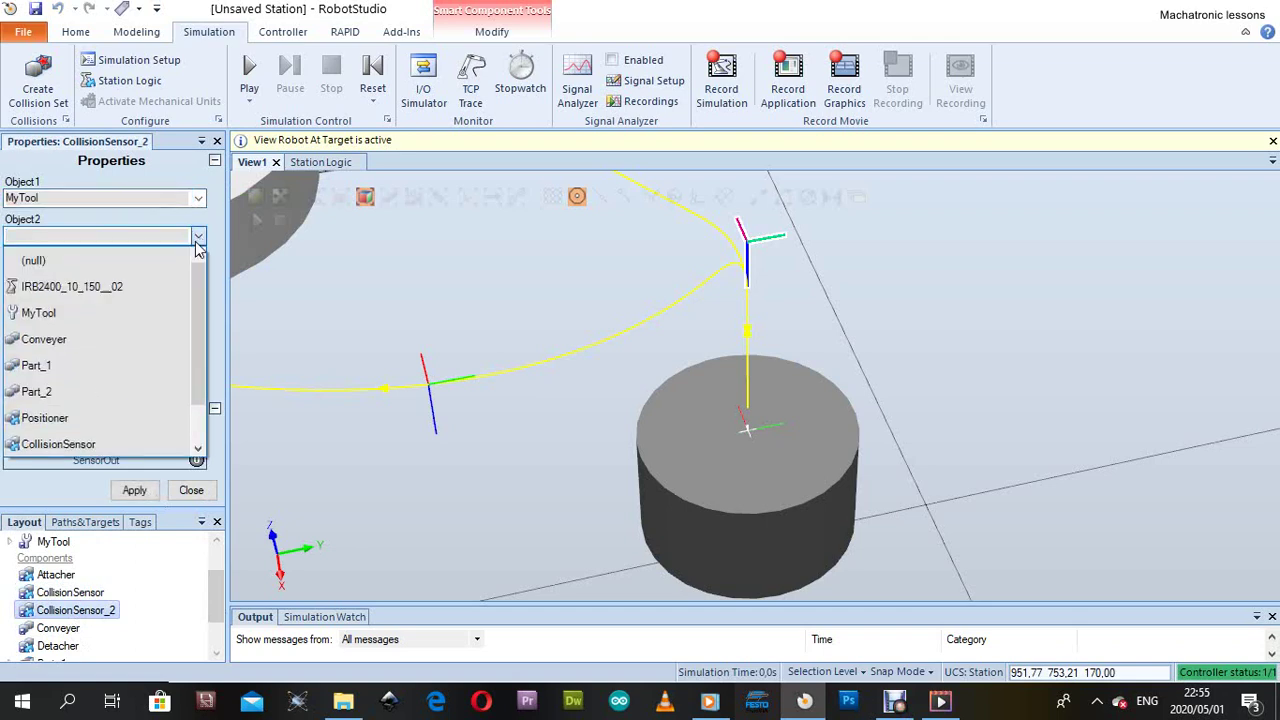
{"action": "left_click", "coordinate": [85, 391]}
Set the near-miss distance of CollisionSensor_2 to 10 mm, apply the change and close its properties
{"action": "scroll", "coordinate": [833, 365], "scroll_direction": "down", "scroll_amount": 2}
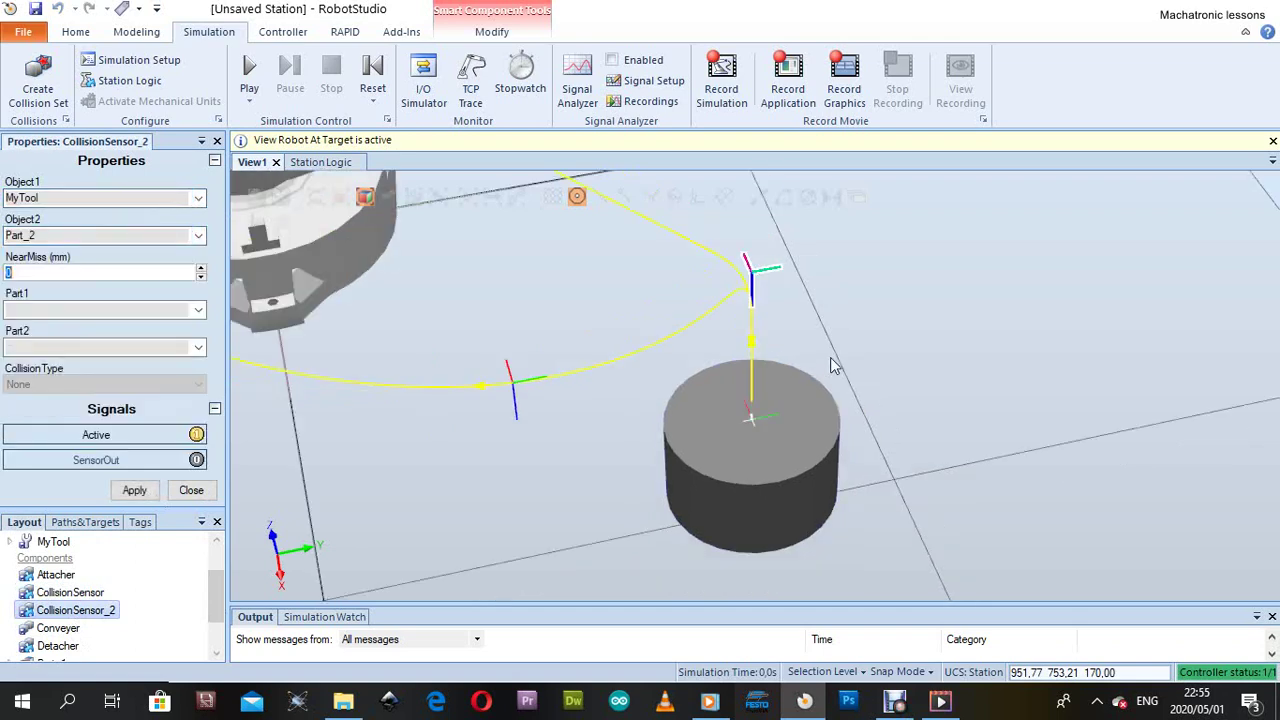
{"action": "scroll", "coordinate": [833, 365], "scroll_direction": "down", "scroll_amount": 3}
{"action": "scroll", "coordinate": [840, 380], "scroll_direction": "down", "scroll_amount": 1}
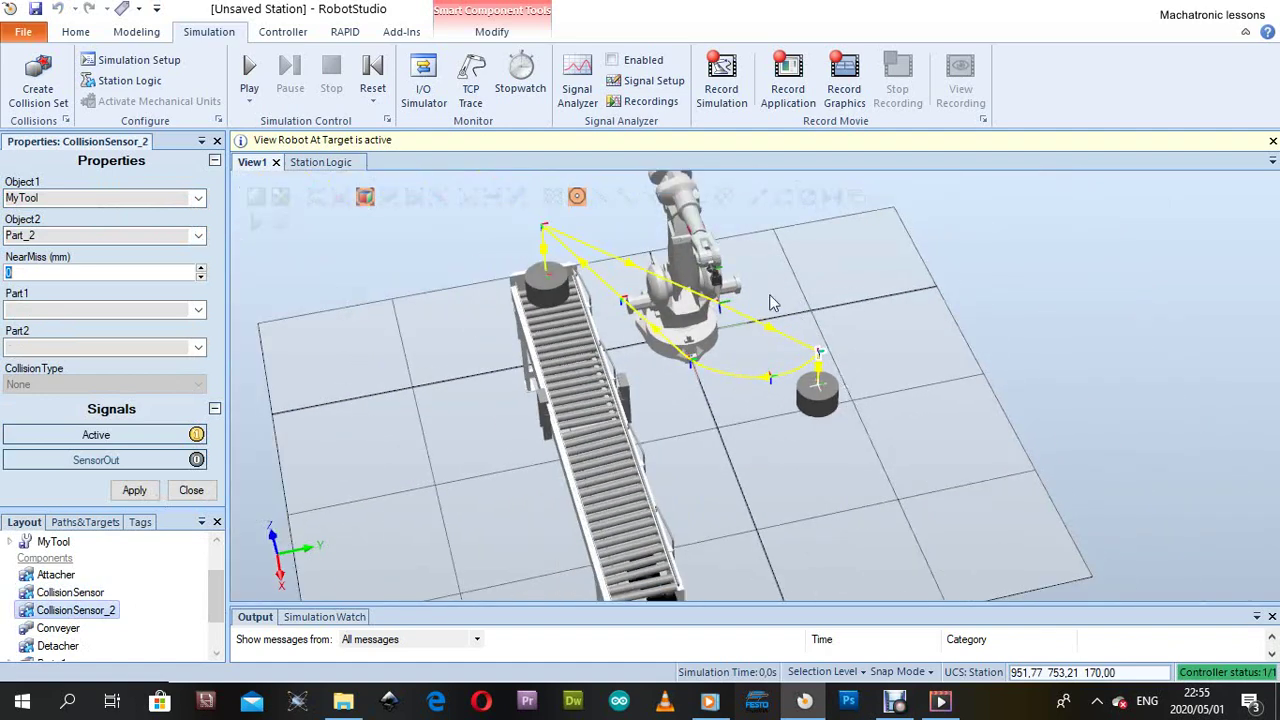
{"action": "scroll", "coordinate": [545, 280], "scroll_direction": "up", "scroll_amount": 5}
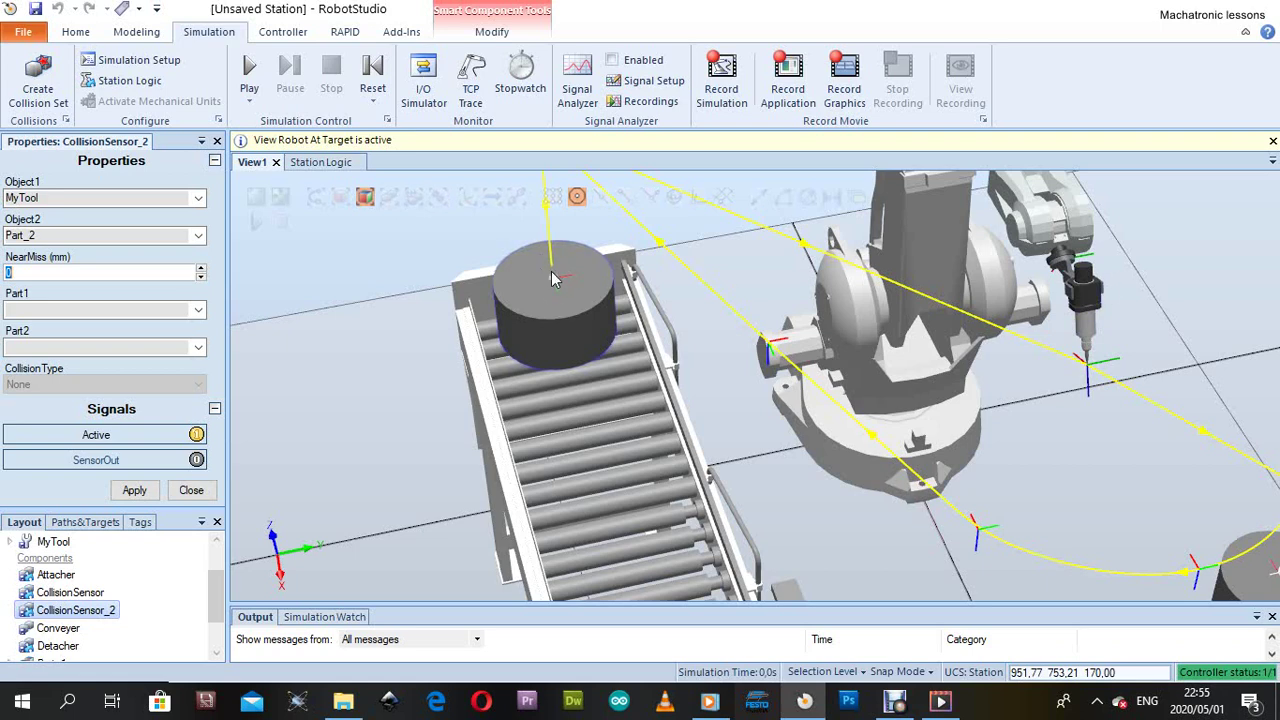
{"action": "scroll", "coordinate": [940, 310], "scroll_direction": "down", "scroll_amount": 5}
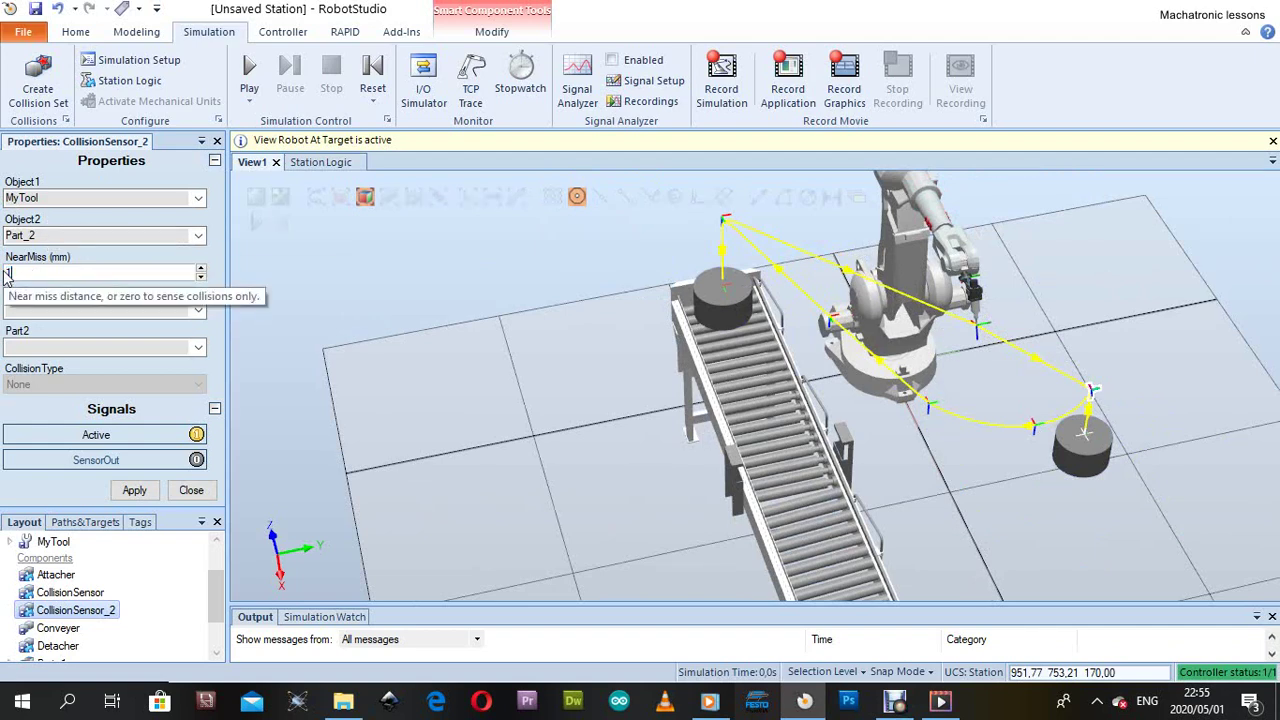
{"action": "left_click", "coordinate": [136, 491]}
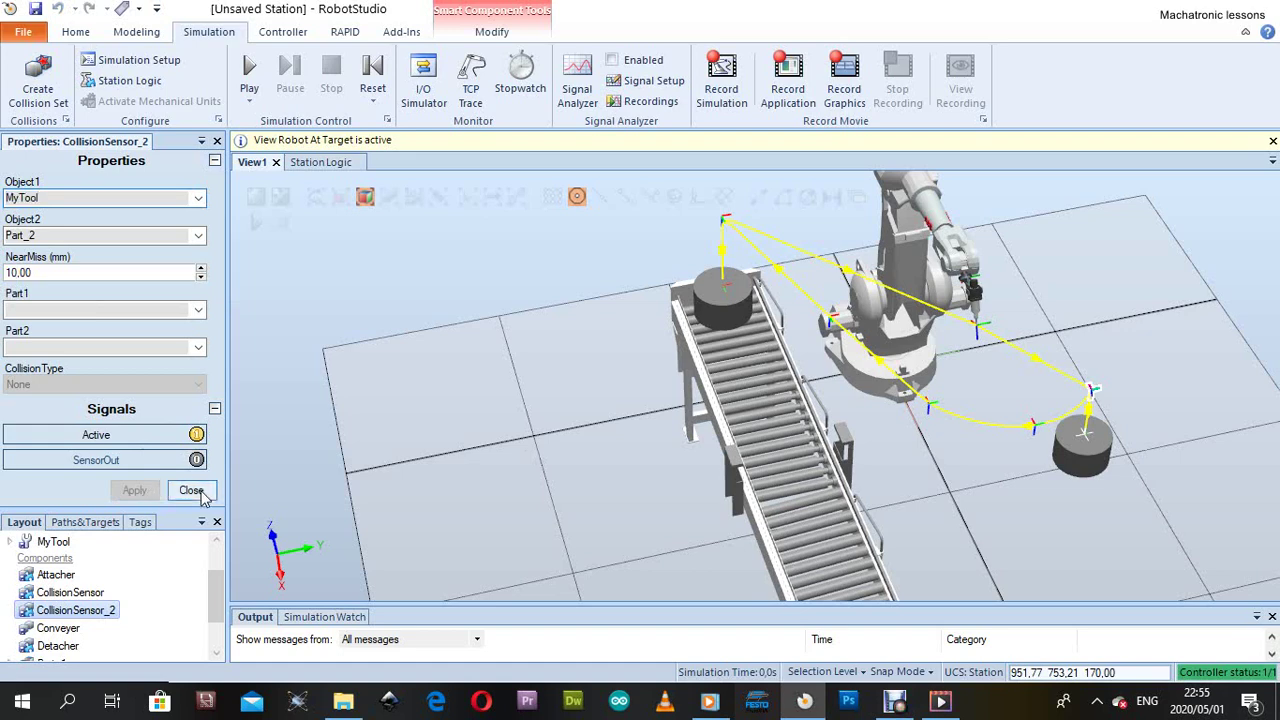
{"action": "left_click", "coordinate": [176, 490]}
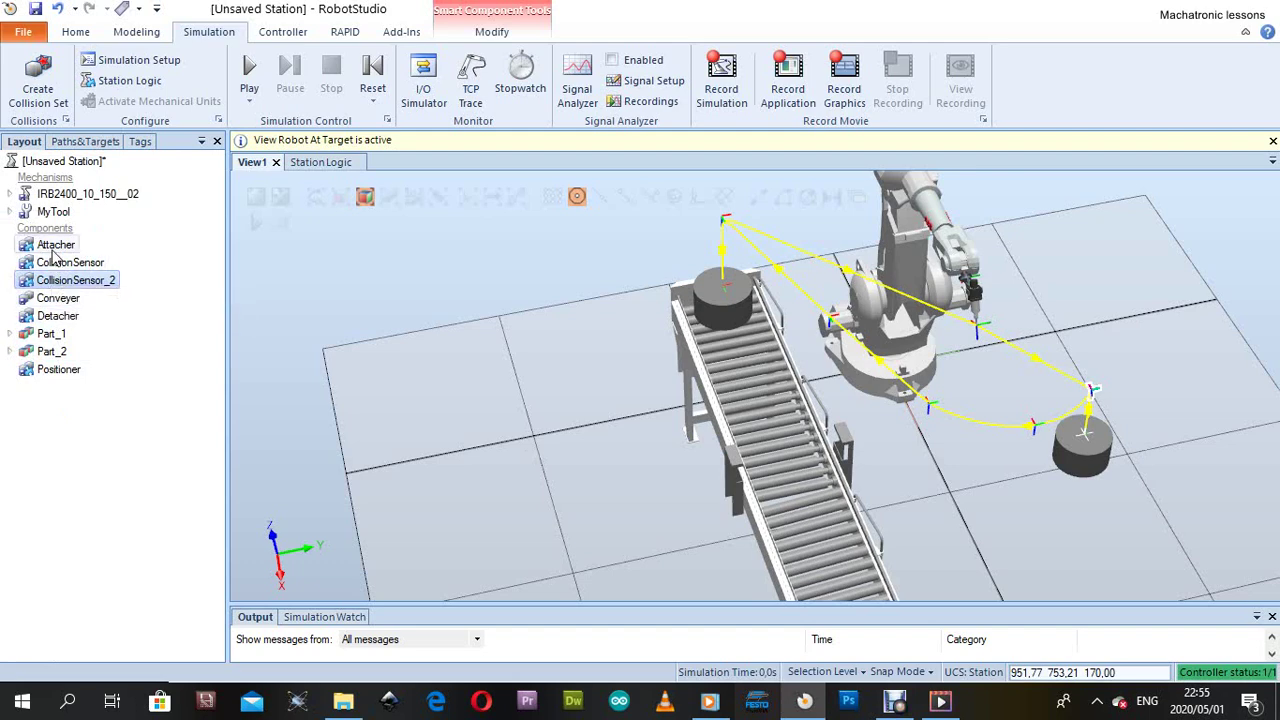
Open the Detacher's properties, set Part_1 as its child and apply the change
{"action": "left_click", "coordinate": [58, 317]}
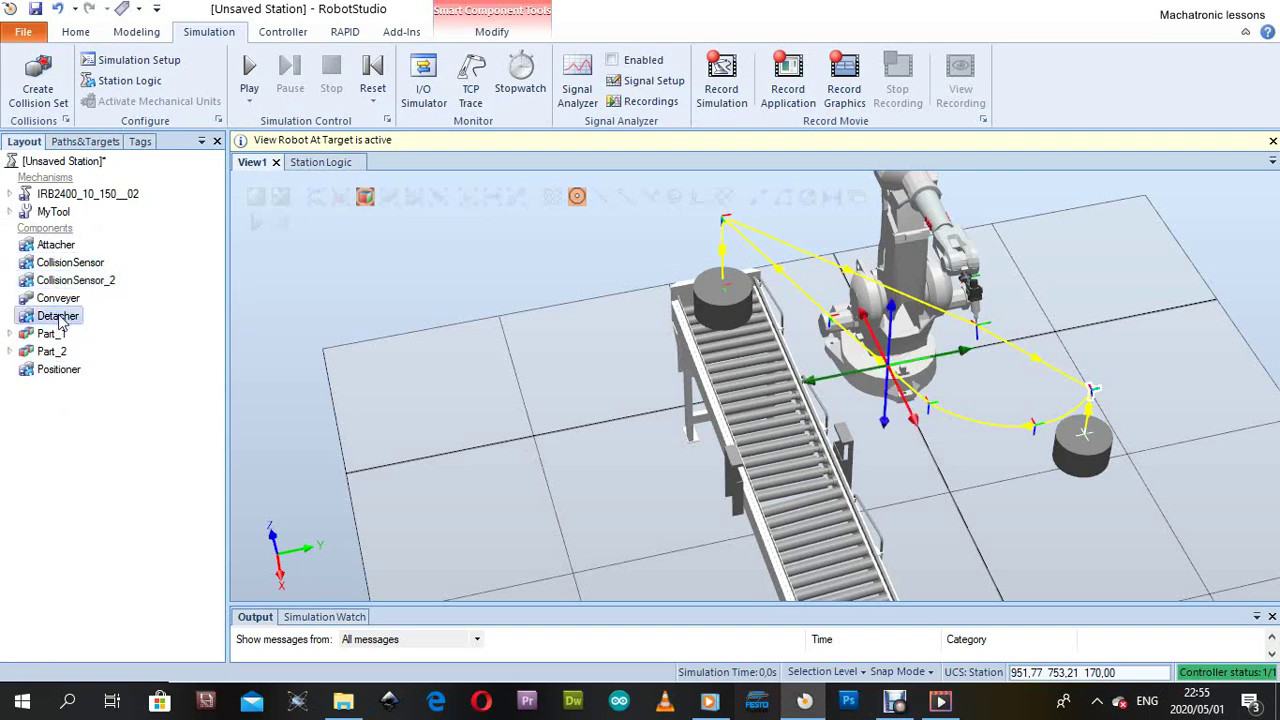
{"action": "right_click", "coordinate": [62, 320]}
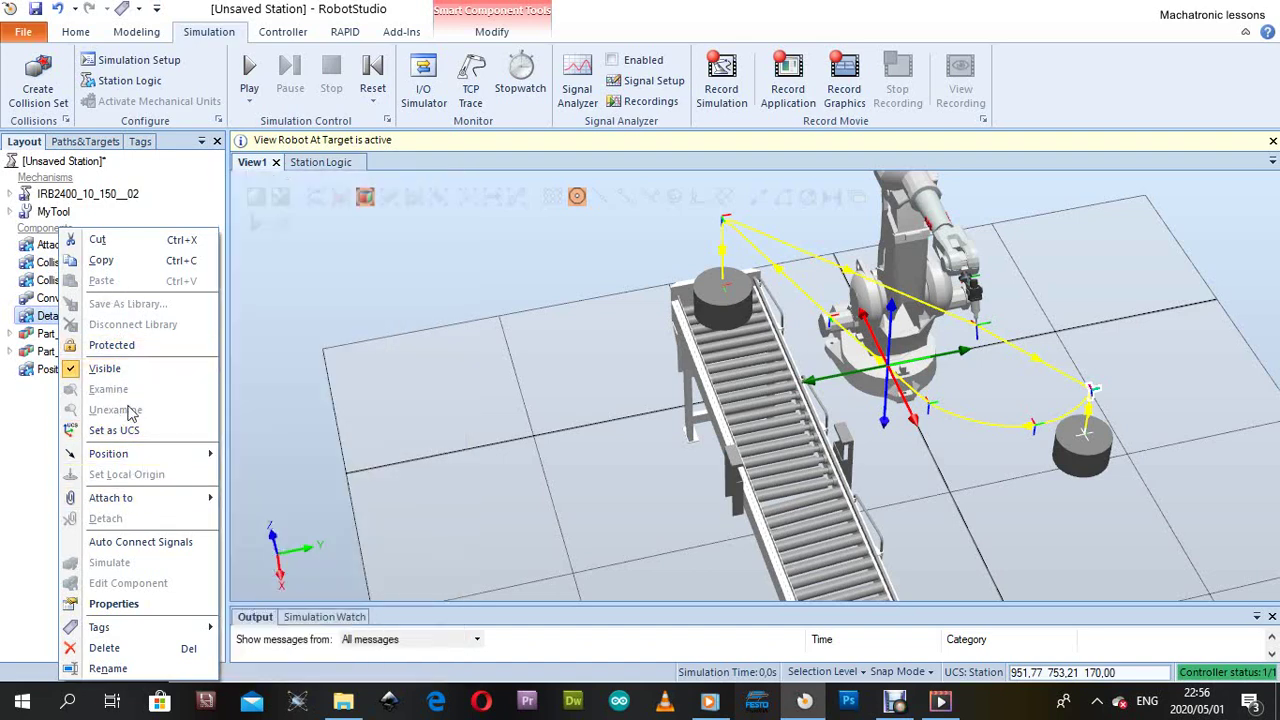
{"action": "left_click", "coordinate": [122, 604]}
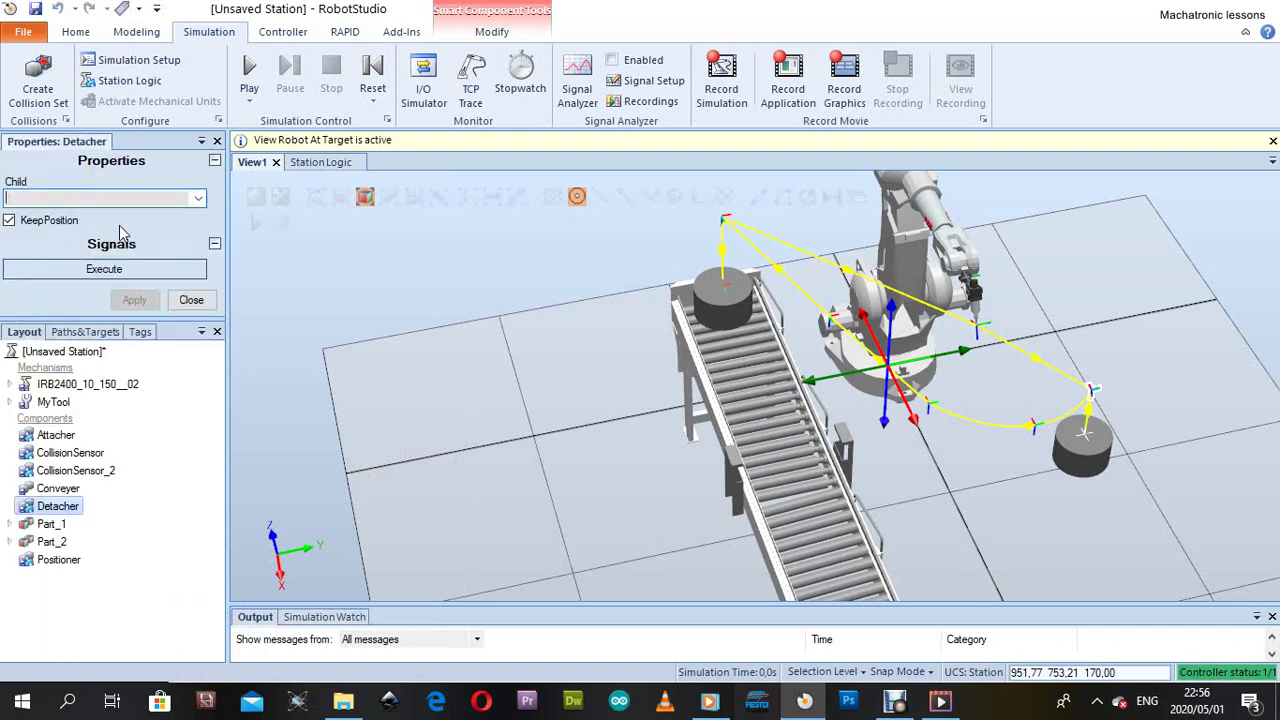
{"action": "left_click", "coordinate": [198, 201]}
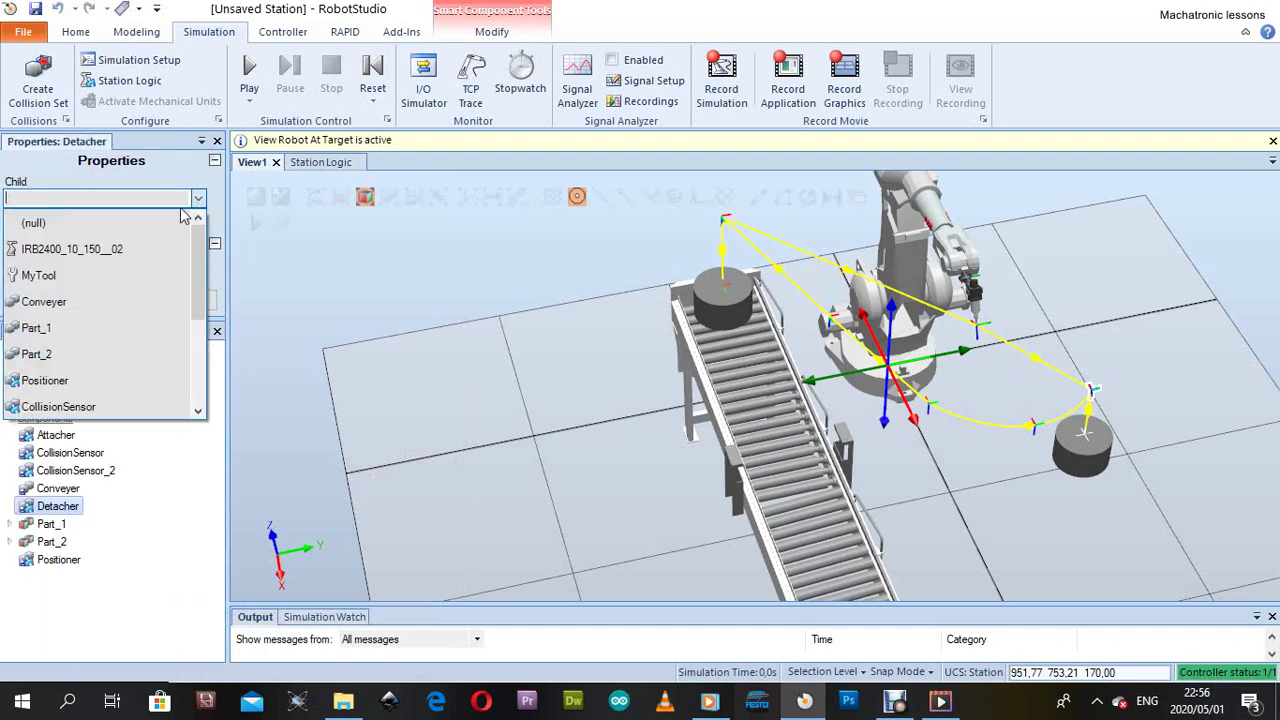
{"action": "left_click", "coordinate": [70, 328]}
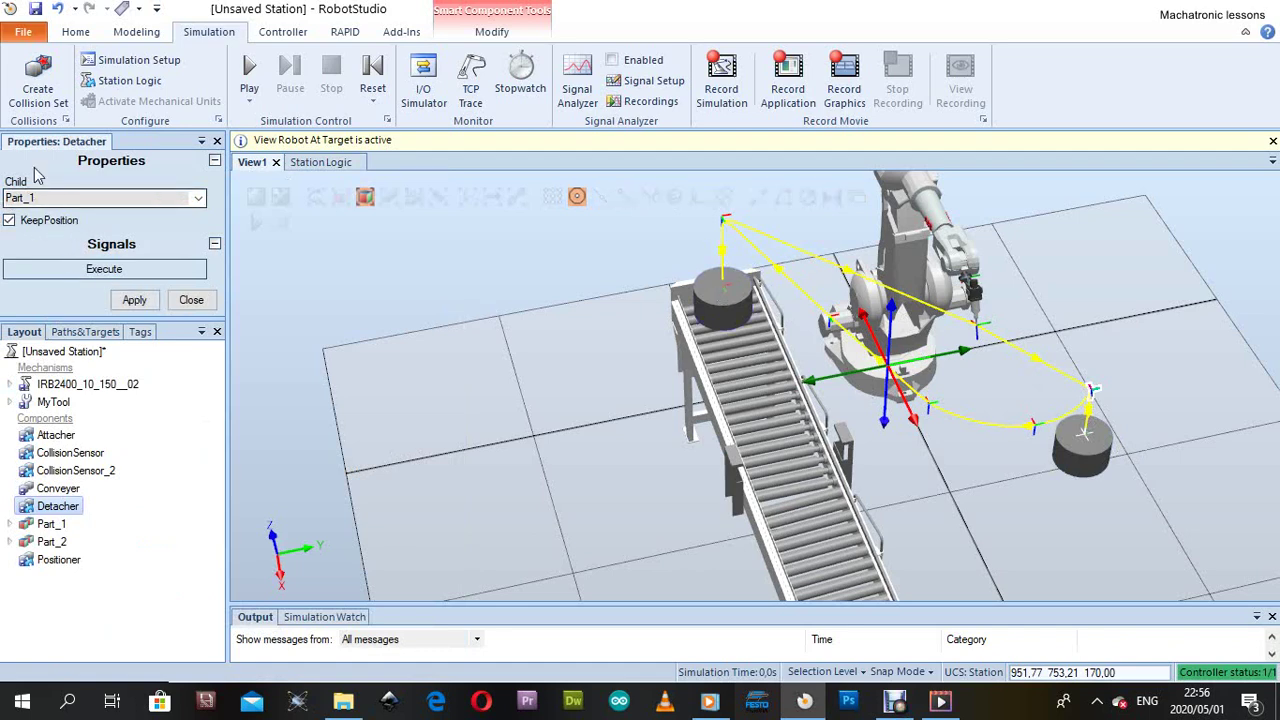
{"action": "left_click", "coordinate": [134, 300]}
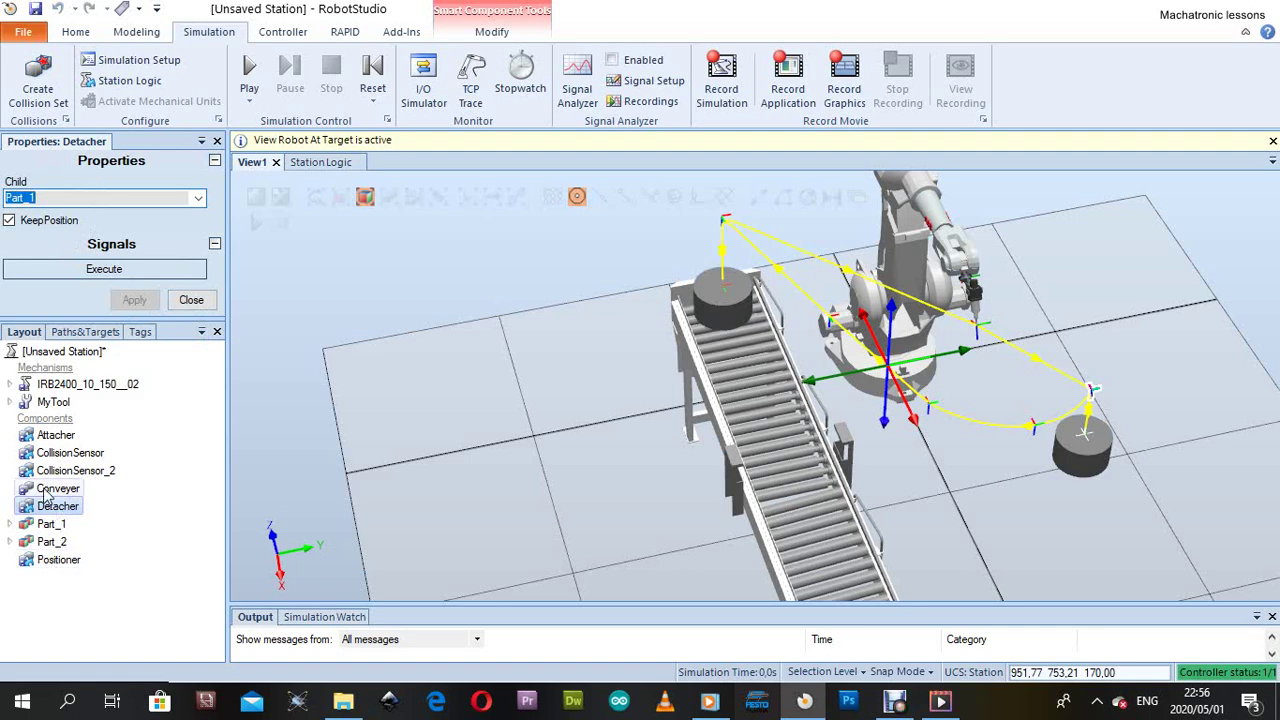
Set MyTool as the Attacher's parent and Part_1 as its child, apply the change and close its properties
{"action": "left_click", "coordinate": [54, 437]}
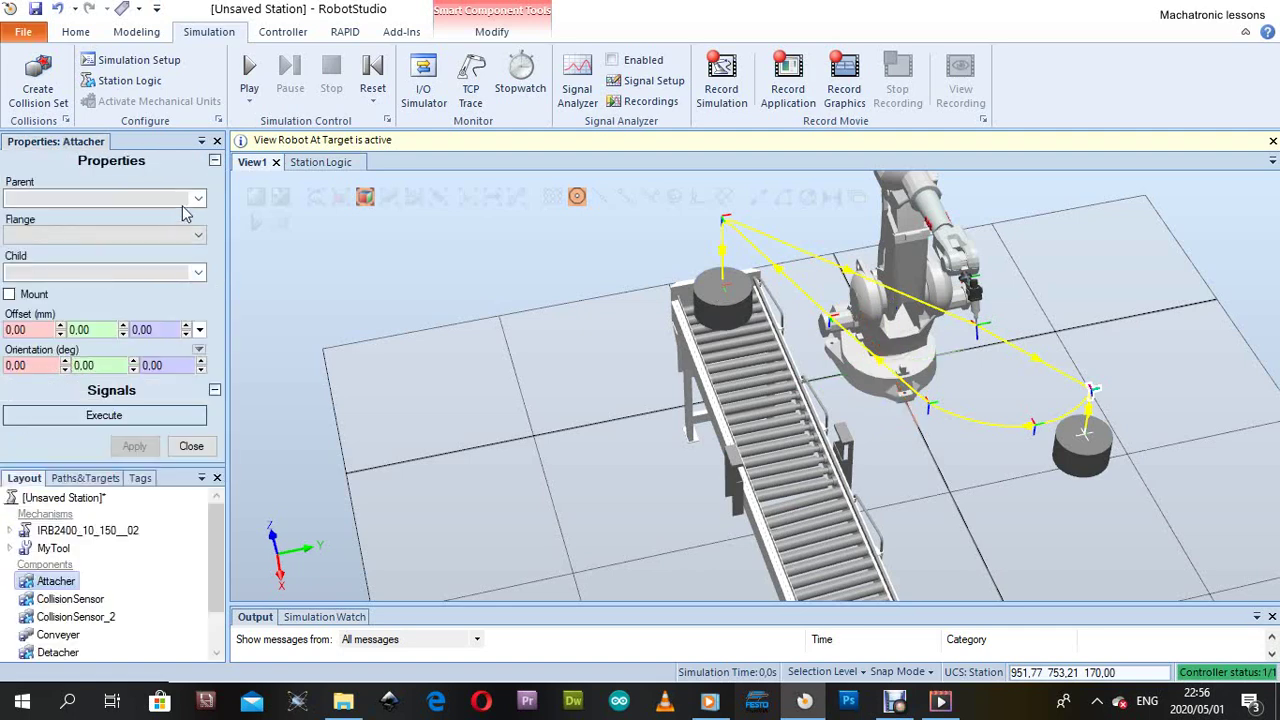
{"action": "left_click", "coordinate": [198, 198]}
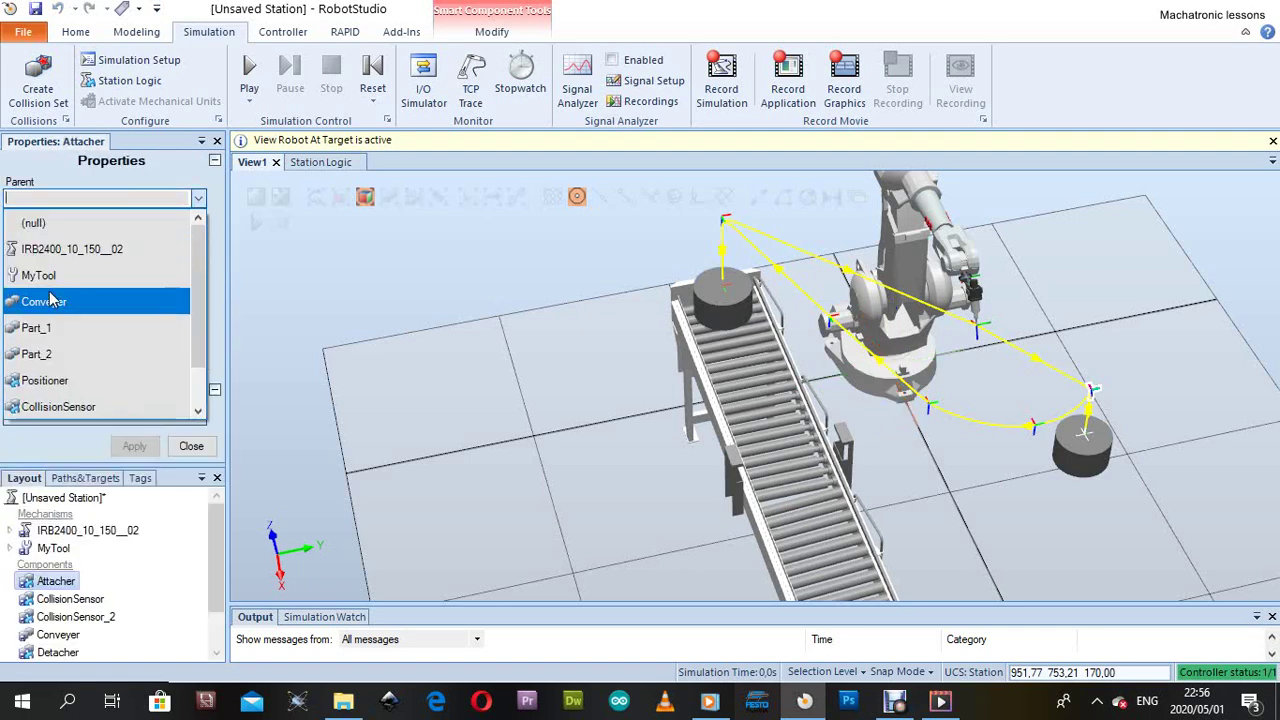
{"action": "left_click", "coordinate": [40, 275]}
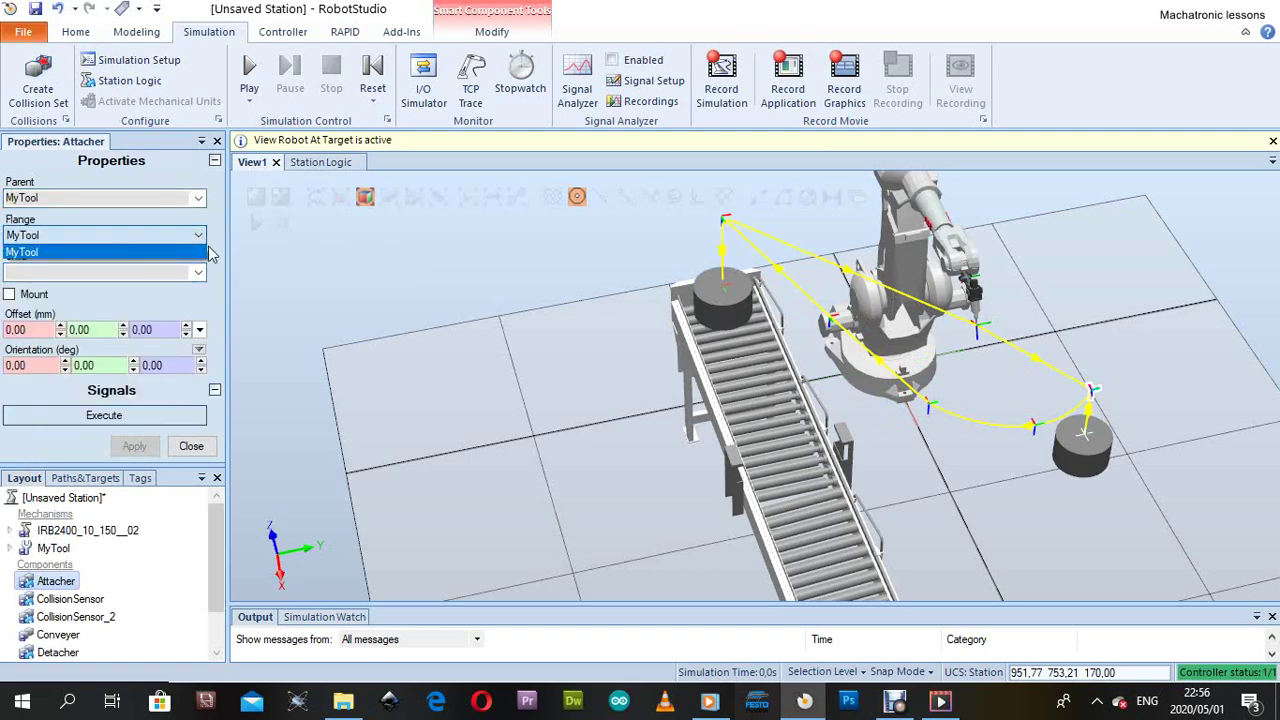
{"action": "left_click", "coordinate": [199, 273]}
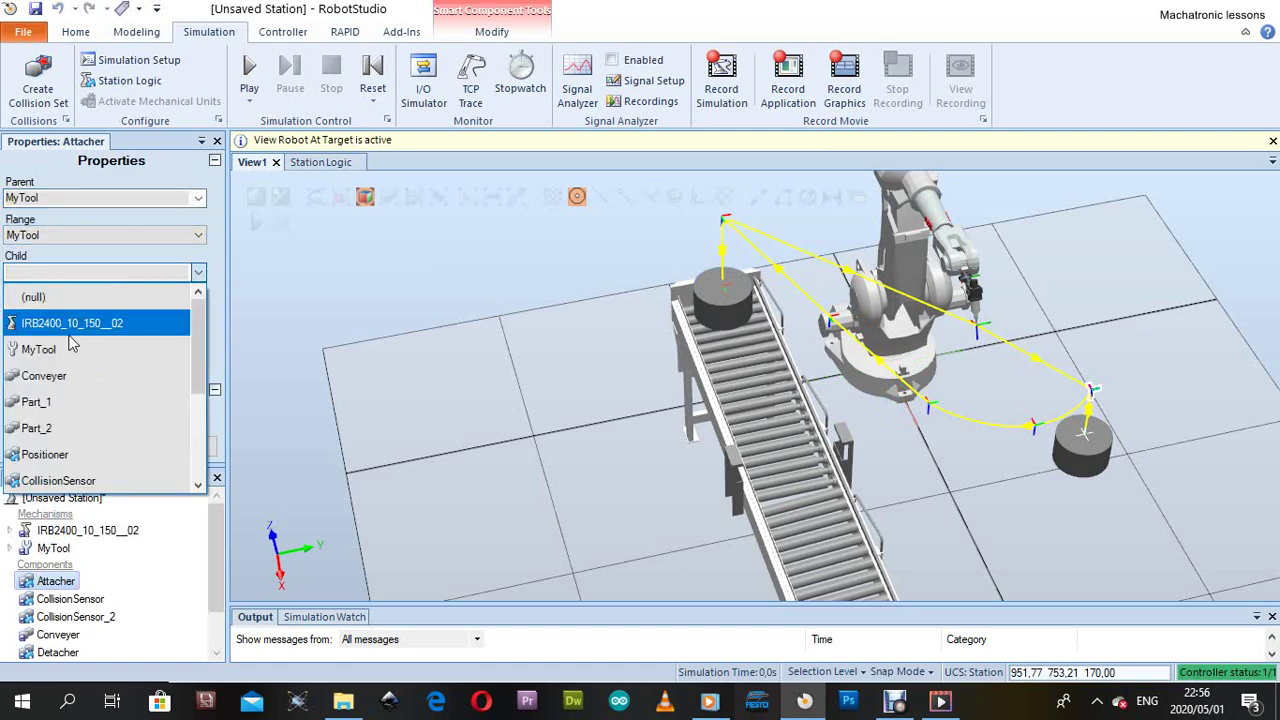
{"action": "left_click", "coordinate": [48, 405]}
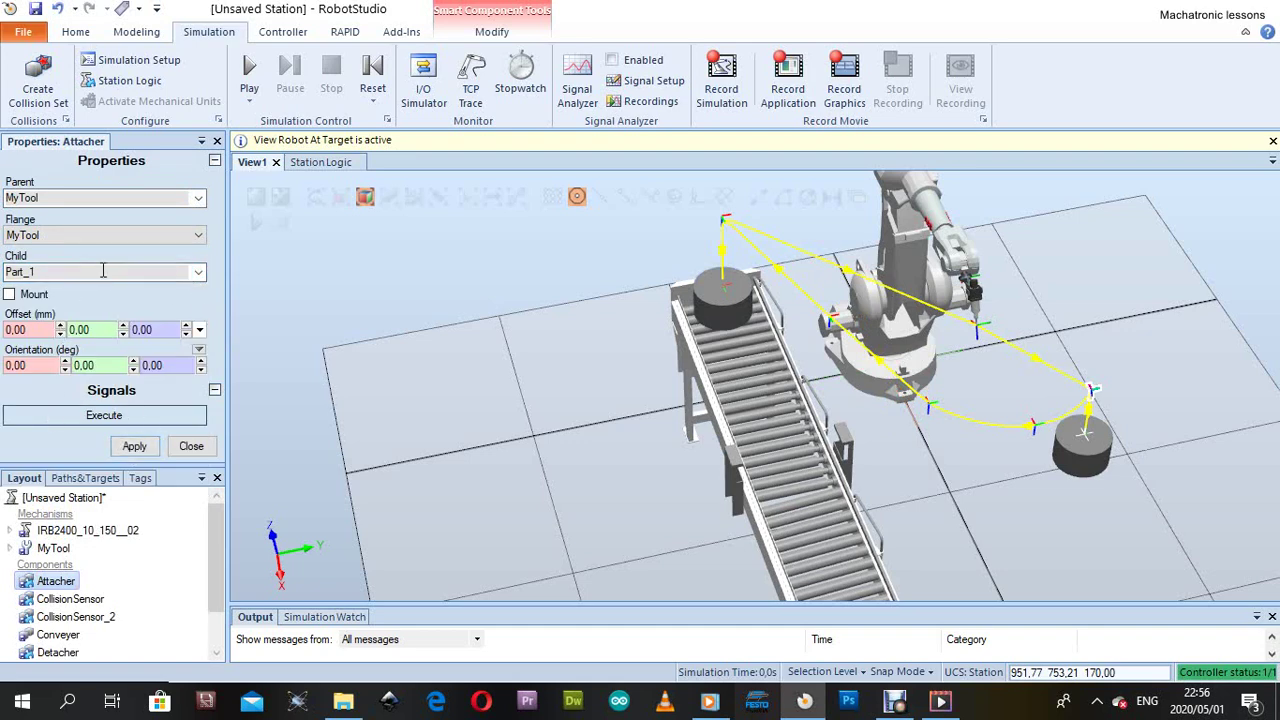
{"action": "left_click", "coordinate": [109, 414]}
{"action": "left_click", "coordinate": [134, 447]}
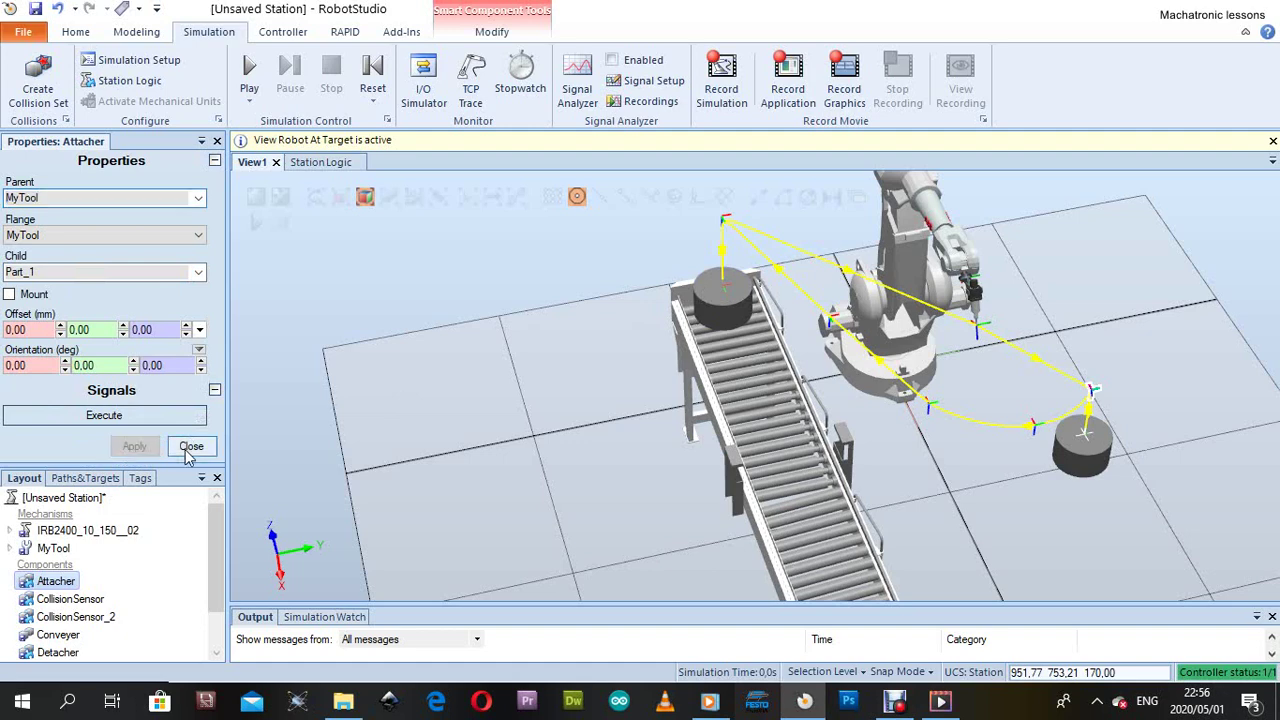
{"action": "left_click", "coordinate": [190, 447]}
{"action": "scroll", "coordinate": [753, 394], "scroll_direction": "down", "scroll_amount": 5}
{"action": "left_click_drag", "start_coordinate": [826, 399], "coordinate": [627, 337], "text": "ctrl+shift"}
{"action": "scroll", "coordinate": [1230, 350], "scroll_direction": "up", "scroll_amount": 5}
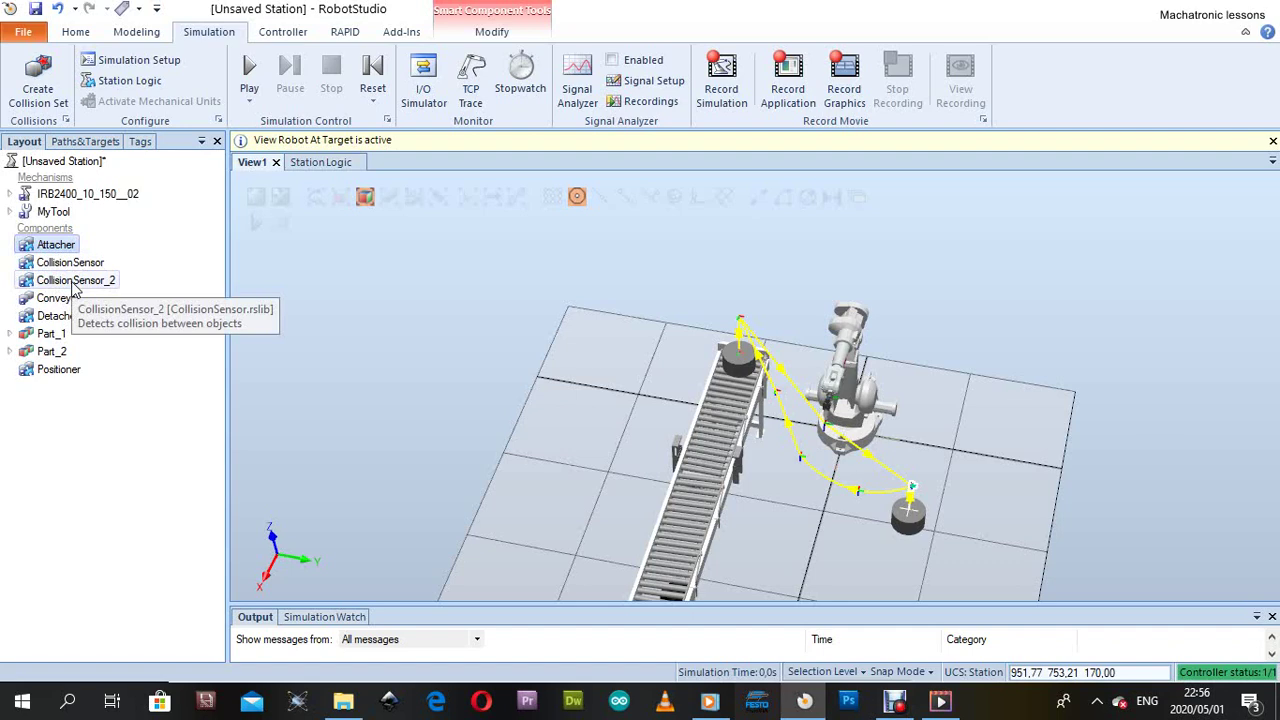
Add a digital input signal named reset with a value of 1 to the station logic
{"action": "left_click", "coordinate": [324, 162]}
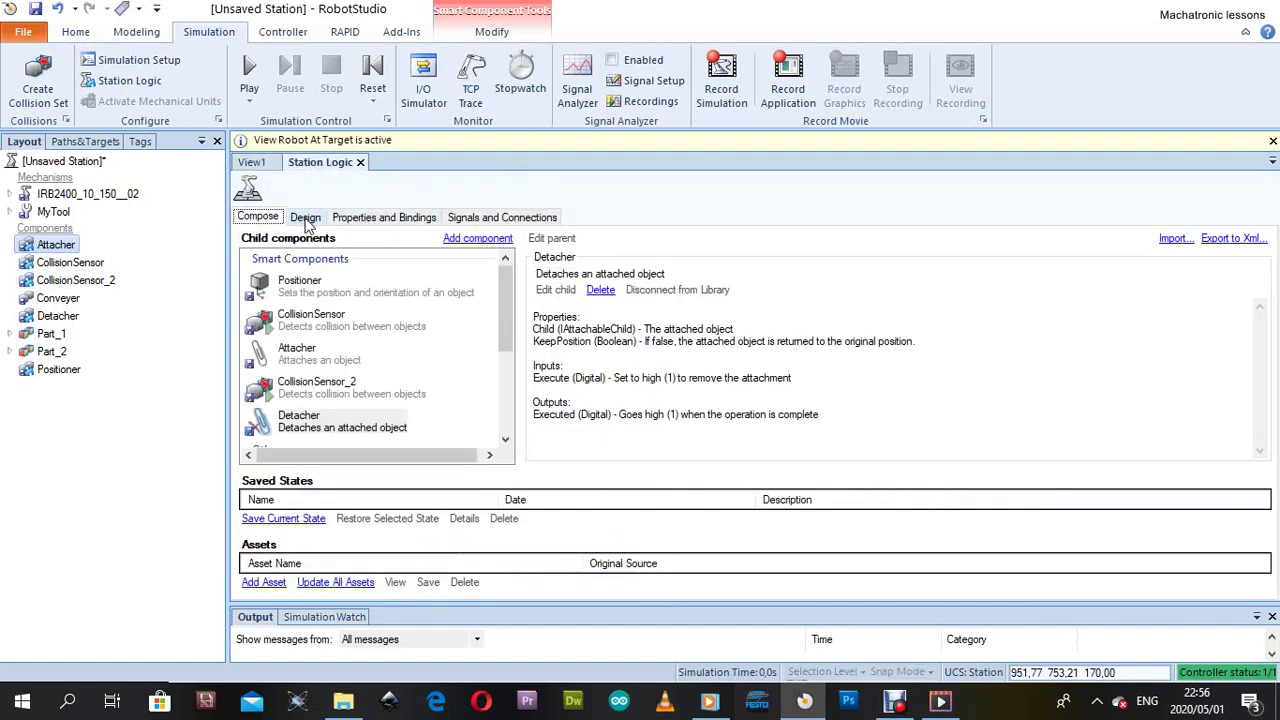
{"action": "left_click", "coordinate": [480, 218]}
{"action": "left_click", "coordinate": [278, 403]}
{"action": "left_click", "coordinate": [476, 289]}
{"action": "type", "text": "reset"}
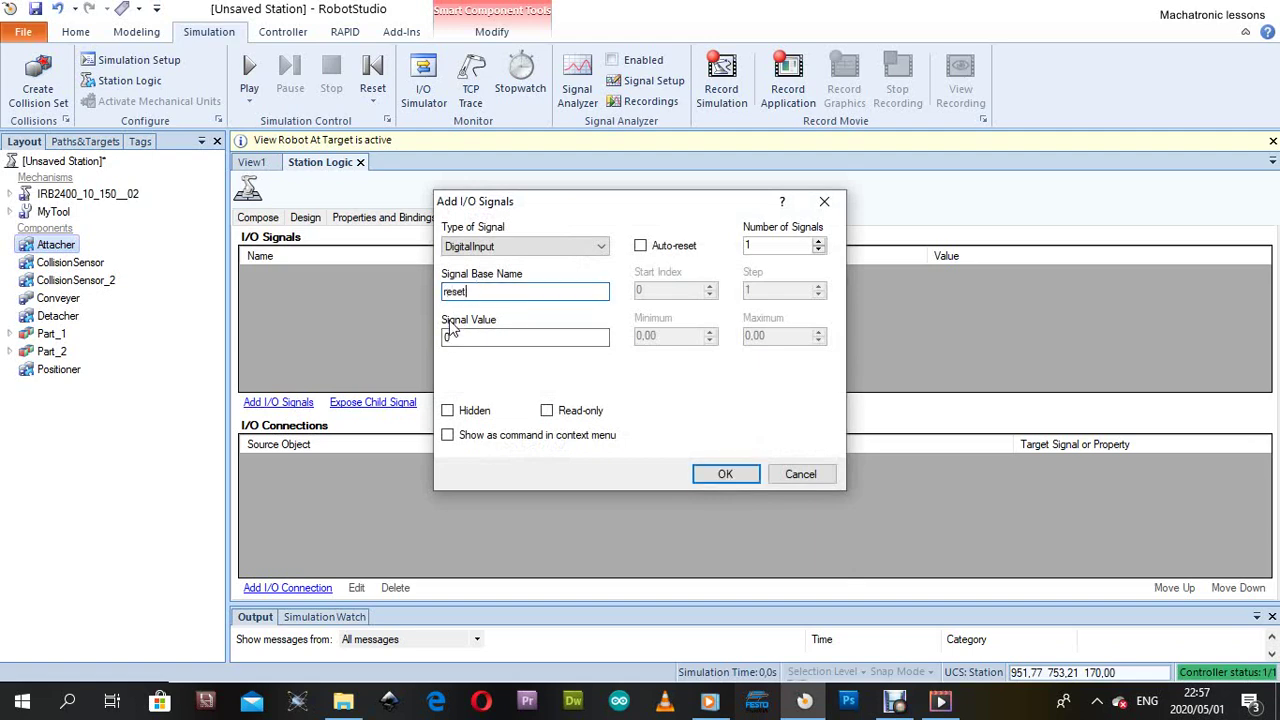
{"action": "key", "text": "Tab"}
{"action": "type", "text": "1"}
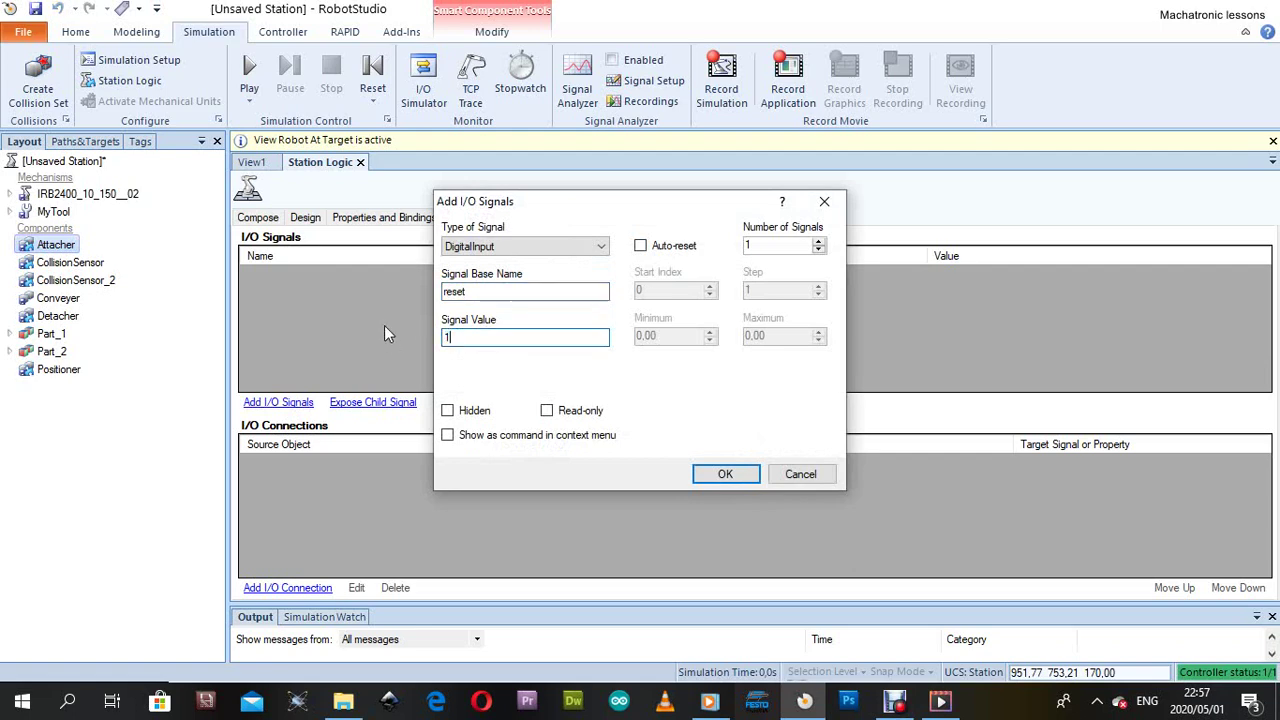
{"action": "left_click", "coordinate": [730, 470]}
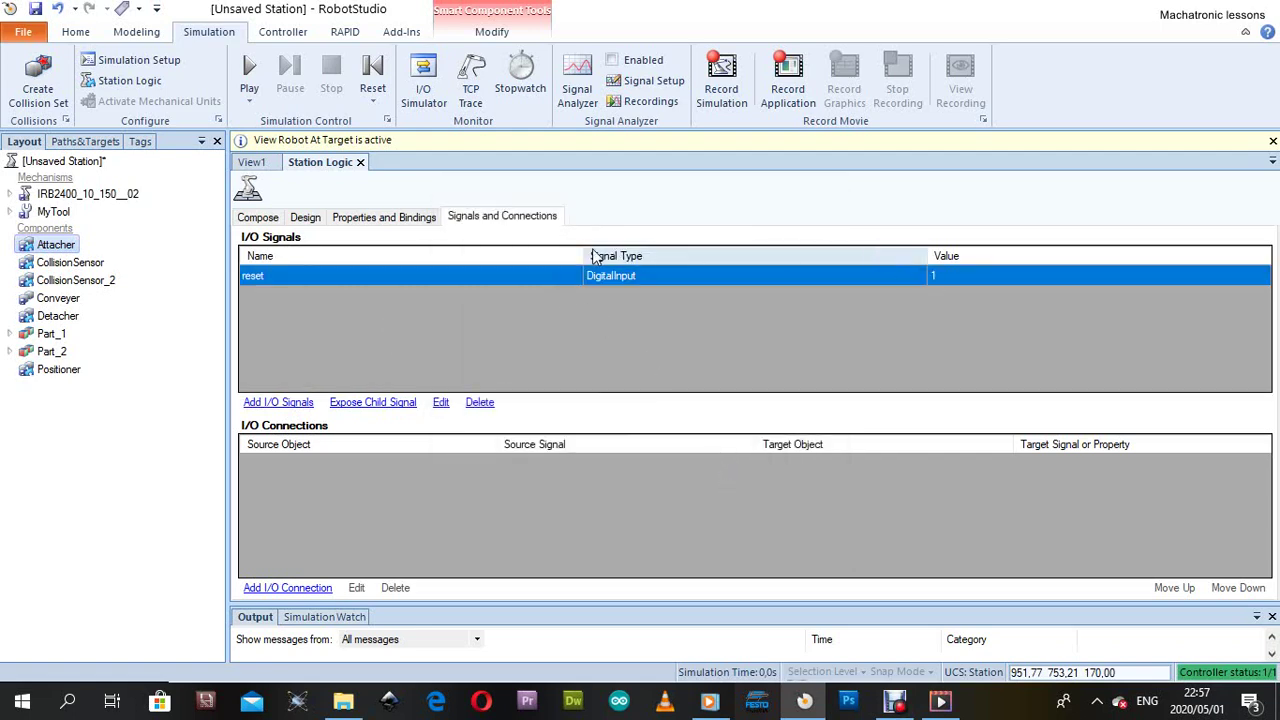
In the station logic design, connect the reset input to the Positioner's Execute signal
{"action": "left_click", "coordinate": [305, 218]}
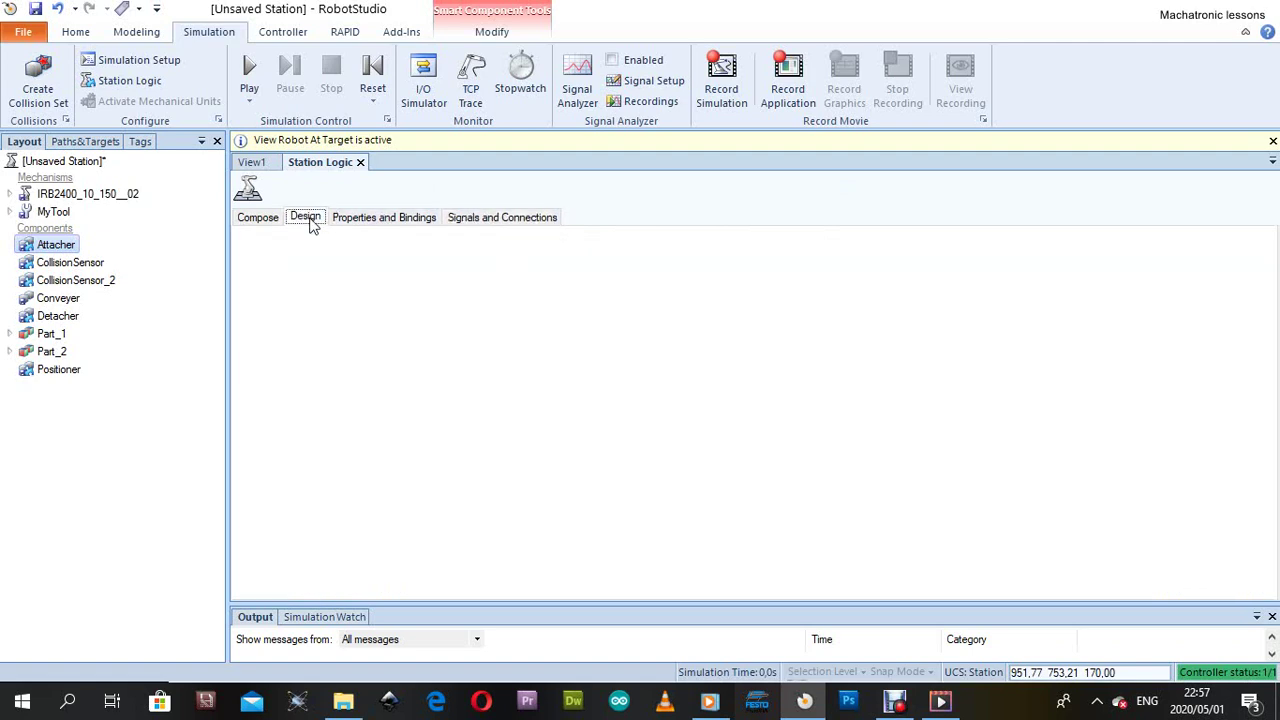
{"action": "scroll", "coordinate": [470, 312], "scroll_direction": "down", "scroll_amount": 1}
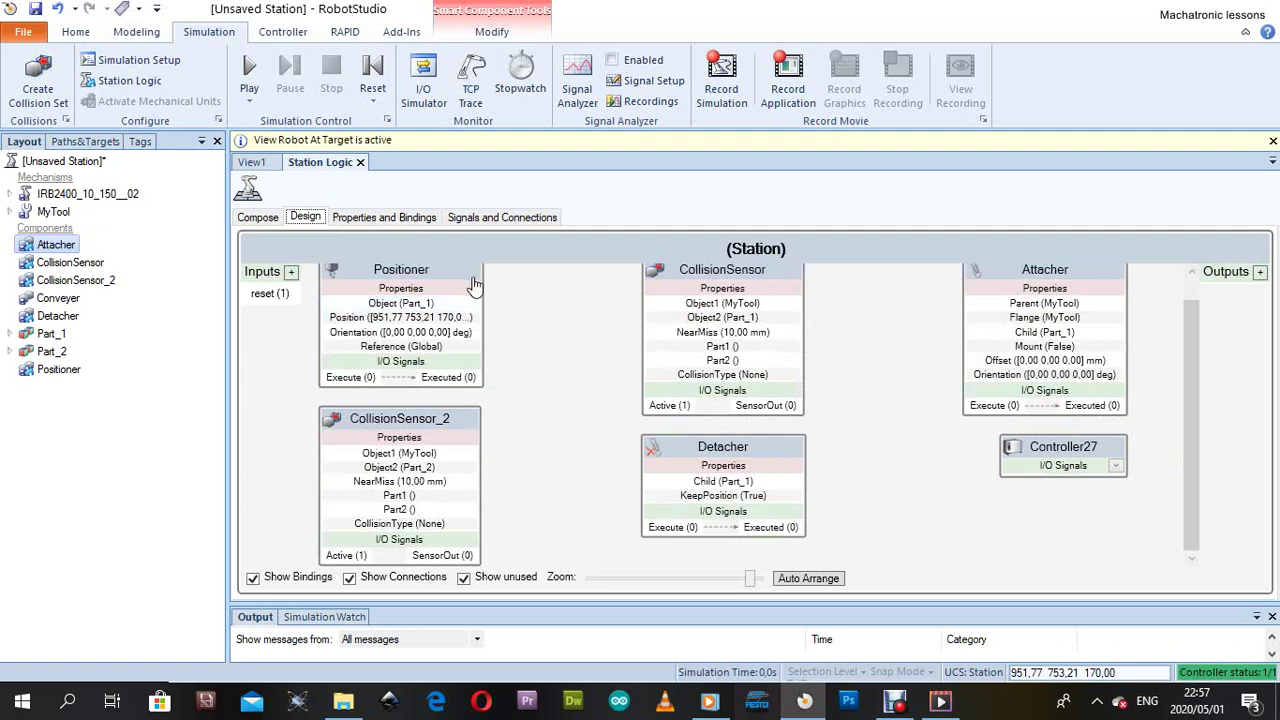
{"action": "left_click_drag", "start_coordinate": [470, 283], "coordinate": [486, 283]}
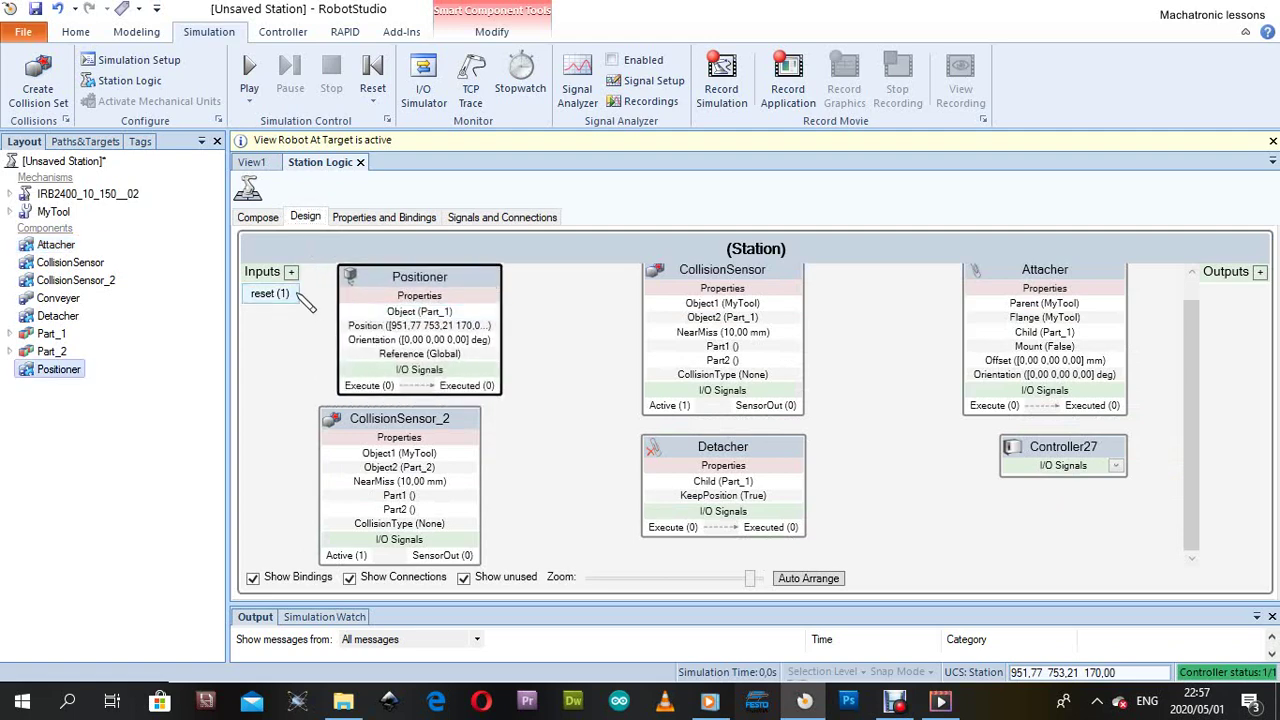
{"action": "left_click_drag", "start_coordinate": [322, 320], "coordinate": [340, 390]}
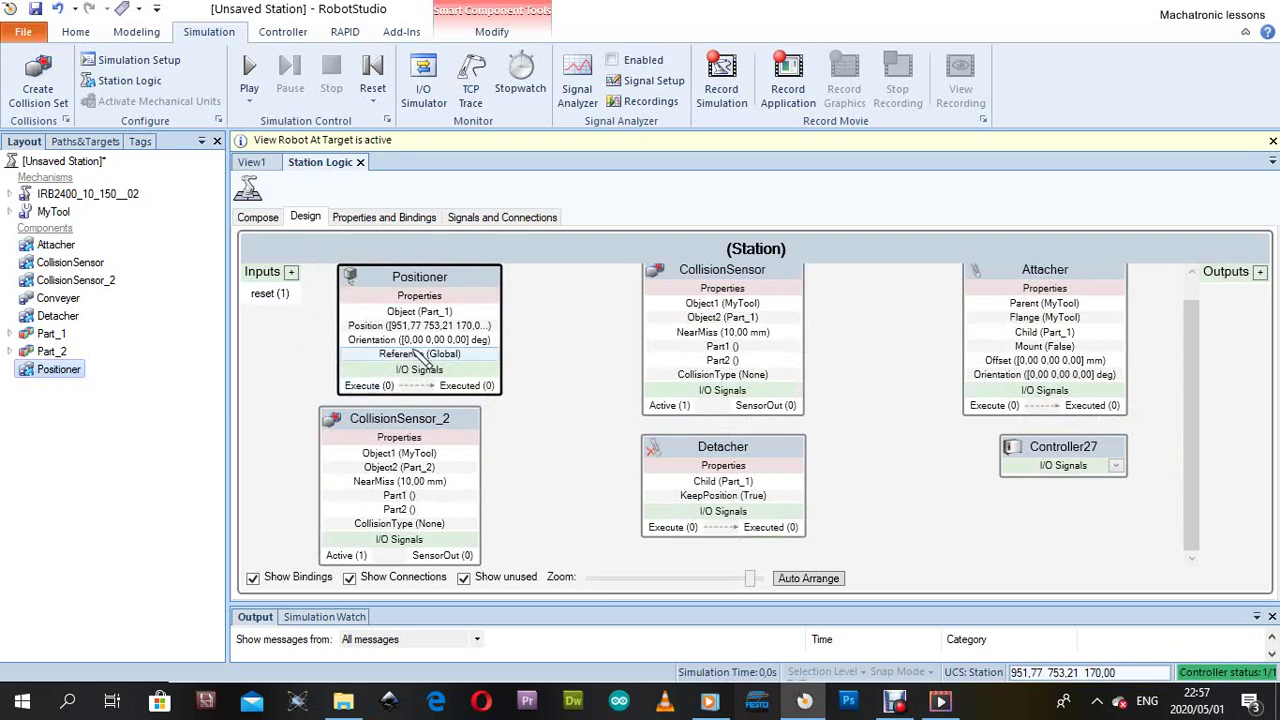
{"action": "left_click_drag", "start_coordinate": [320, 343], "coordinate": [342, 385]}
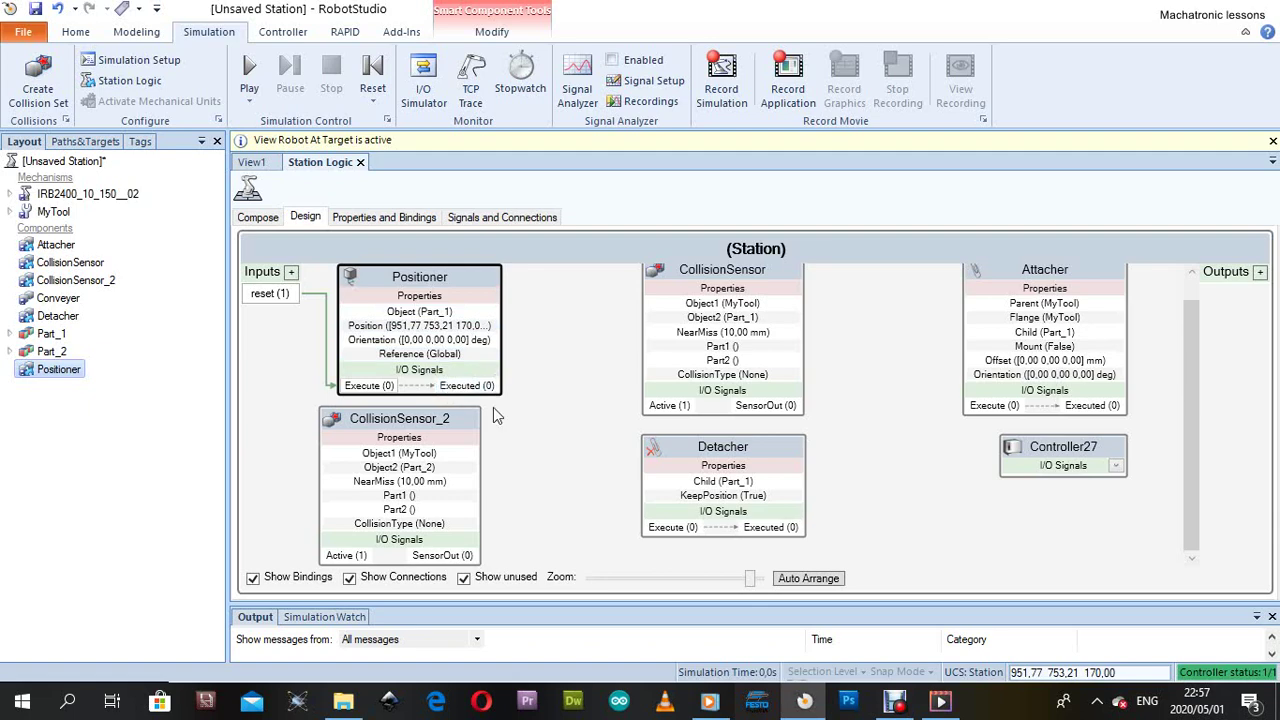
Rearrange the design blocks so CollisionSensor sits below the Positioner, the Attacher beside it, and CollisionSensor_2 near the Detacher
{"action": "left_click_drag", "start_coordinate": [469, 427], "coordinate": [503, 414]}
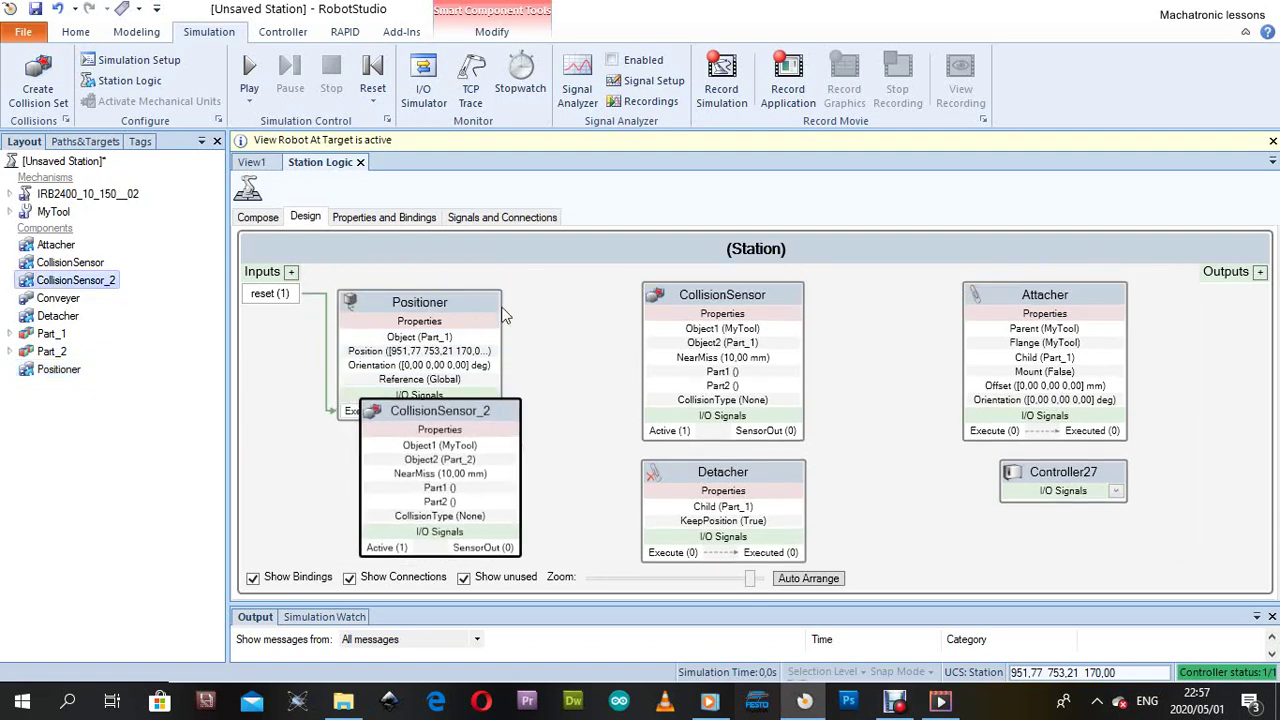
{"action": "left_click_drag", "start_coordinate": [487, 302], "coordinate": [487, 285]}
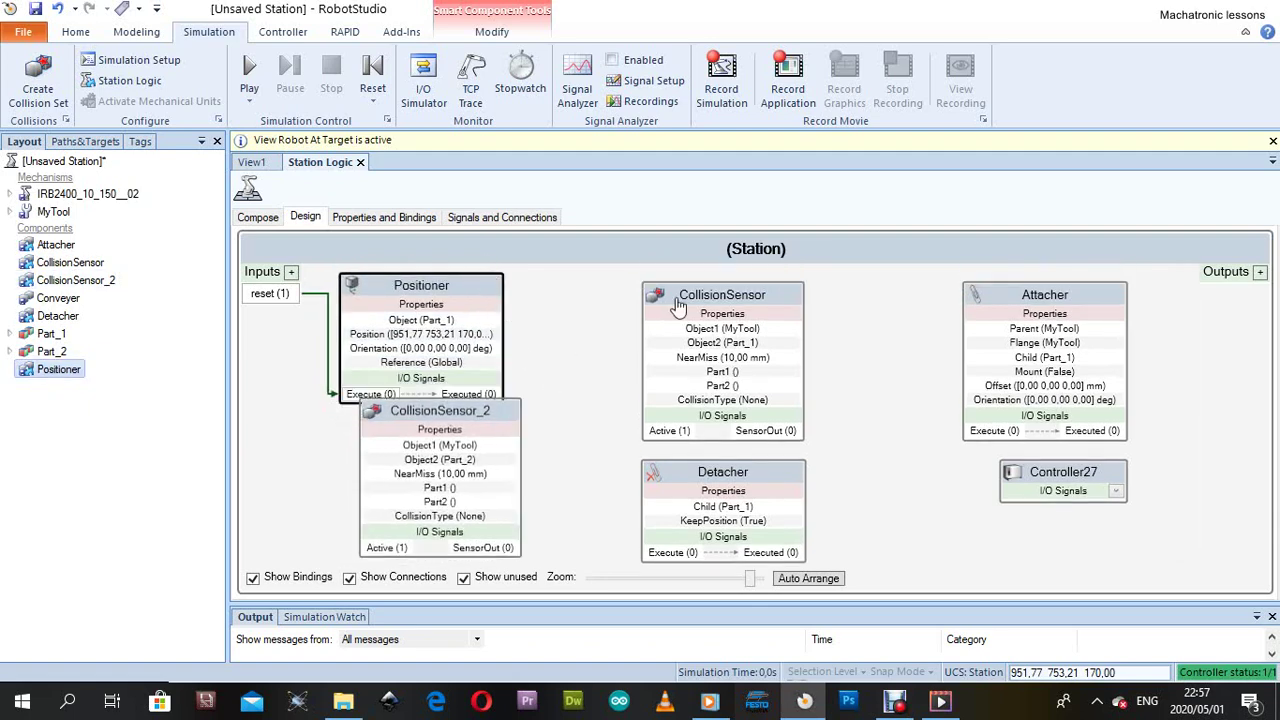
{"action": "left_click_drag", "start_coordinate": [499, 413], "coordinate": [932, 305]}
{"action": "left_click_drag", "start_coordinate": [772, 300], "coordinate": [482, 448]}
{"action": "left_click_drag", "start_coordinate": [776, 472], "coordinate": [995, 433]}
{"action": "left_click_drag", "start_coordinate": [1102, 298], "coordinate": [728, 342]}
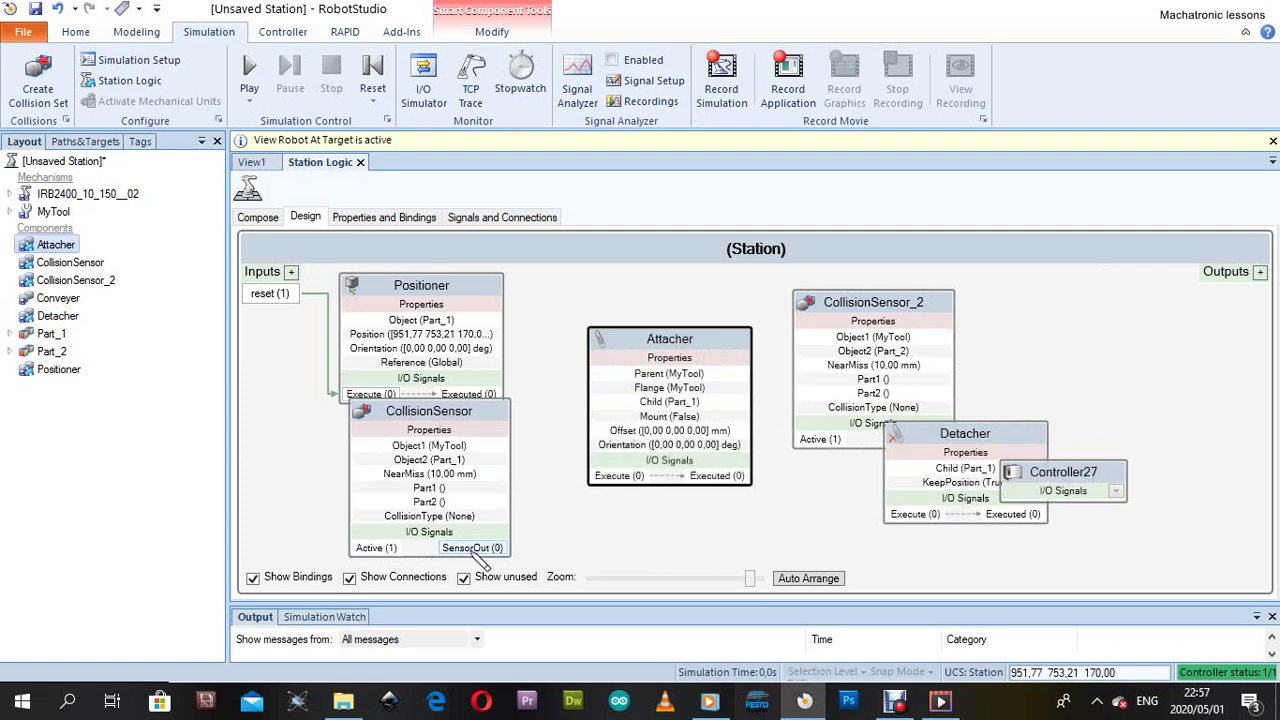
Connect CollisionSensor's SensorOut to the Attacher's Execute signal and reposition the Attacher block slightly lower
{"action": "left_click_drag", "start_coordinate": [486, 285], "coordinate": [486, 257]}
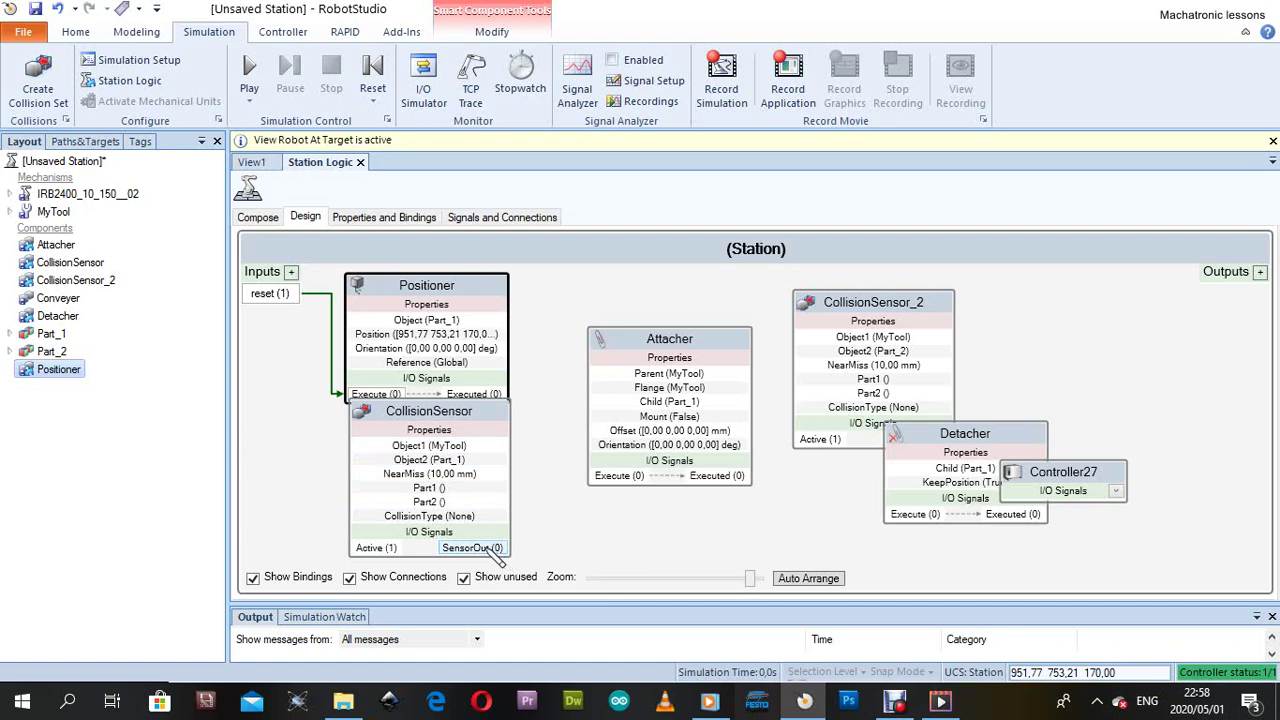
{"action": "left_click_drag", "start_coordinate": [497, 550], "coordinate": [610, 481]}
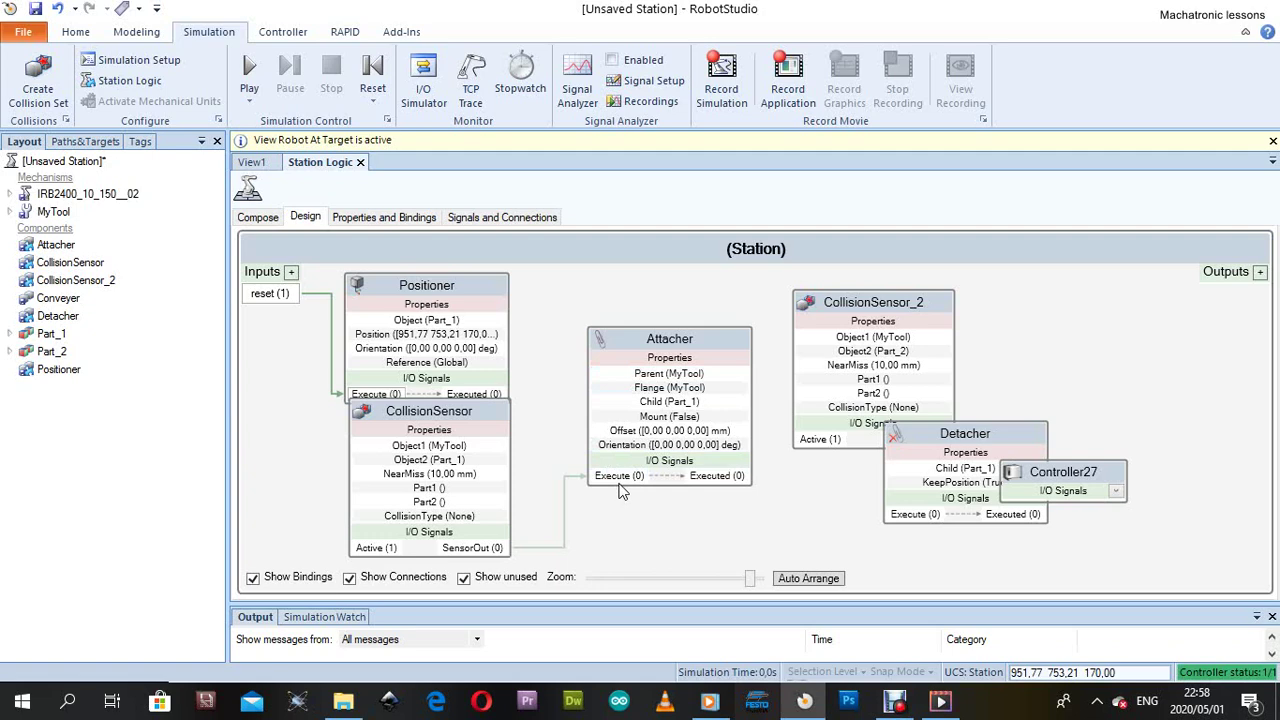
{"action": "left_click_drag", "start_coordinate": [725, 345], "coordinate": [748, 400]}
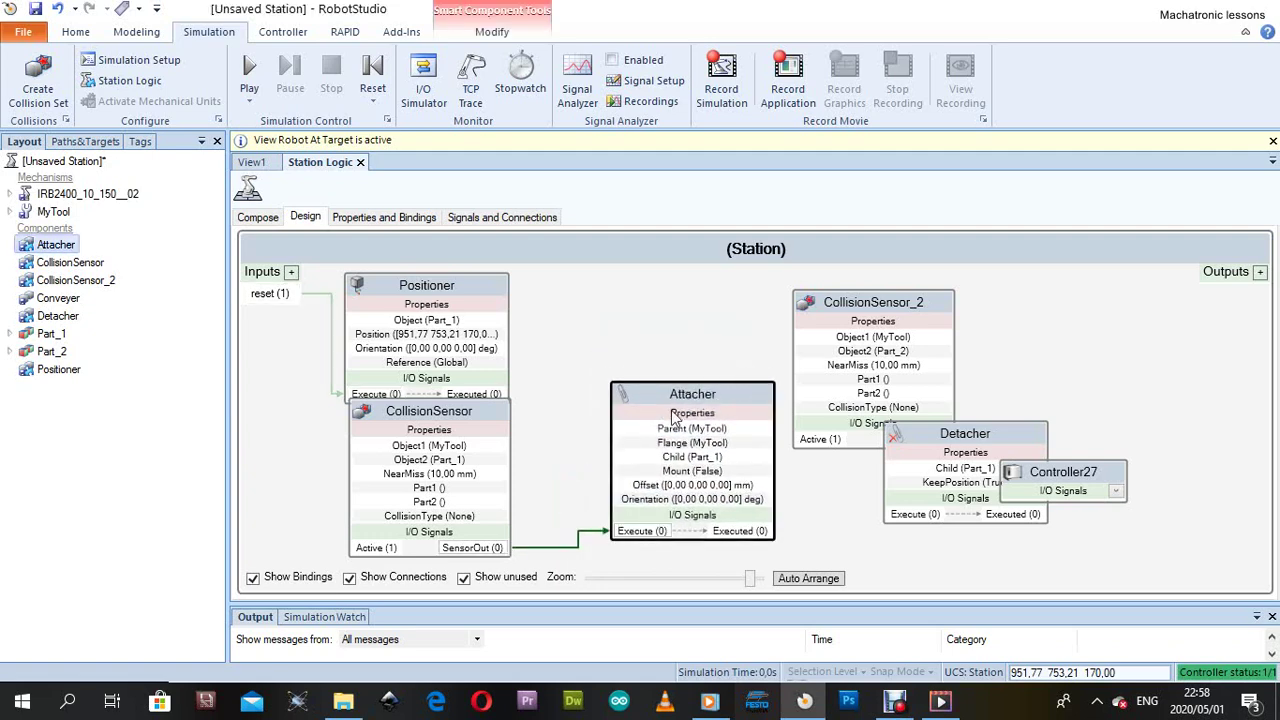
Separate the CollisionSensor_2, Detacher and Controller27 blocks, and connect CollisionSensor_2's SensorOut to the Detacher's Execute signal
{"action": "left_click_drag", "start_coordinate": [920, 298], "coordinate": [936, 233]}
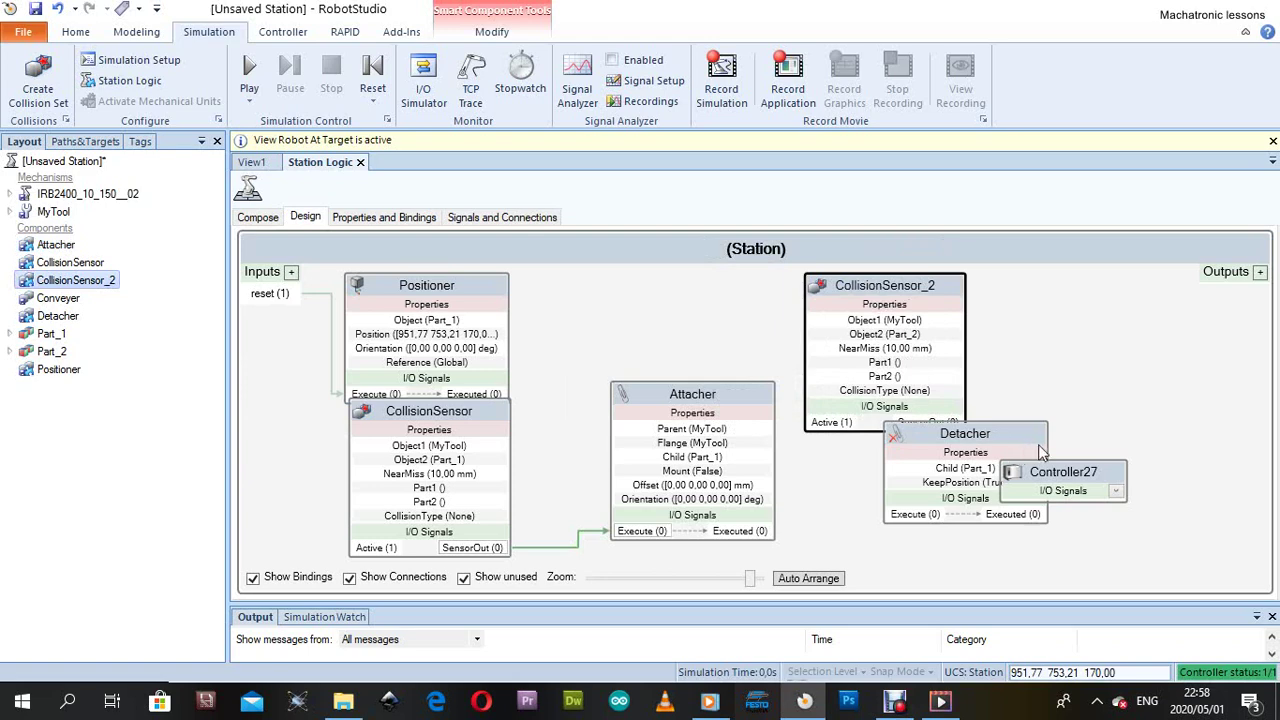
{"action": "left_click_drag", "start_coordinate": [1123, 470], "coordinate": [1218, 497]}
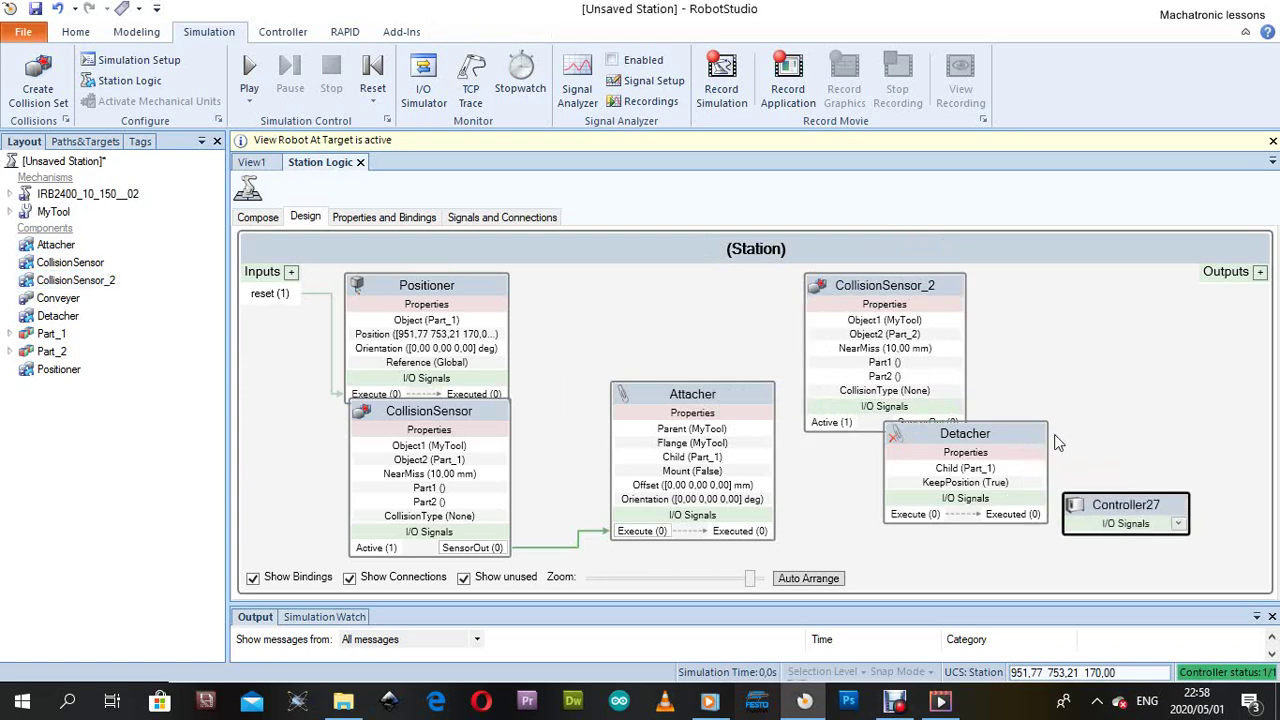
{"action": "left_click_drag", "start_coordinate": [1038, 427], "coordinate": [1154, 320]}
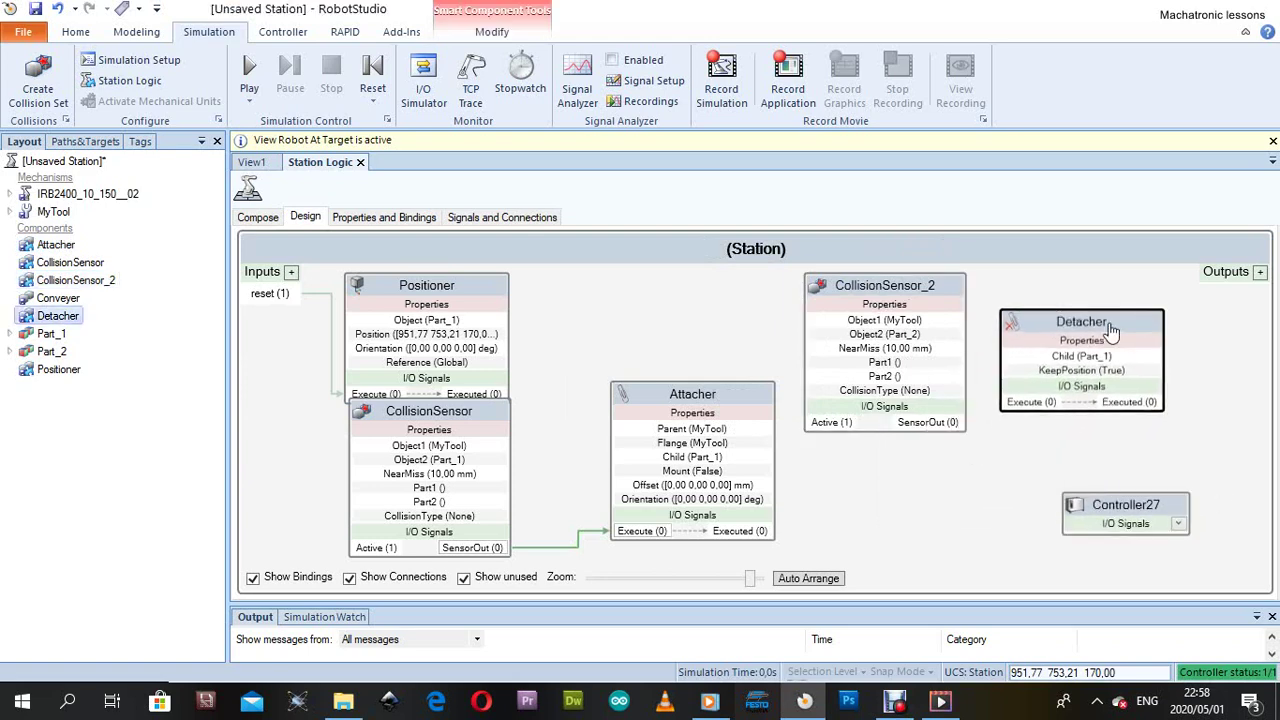
{"action": "left_click_drag", "start_coordinate": [955, 298], "coordinate": [952, 410]}
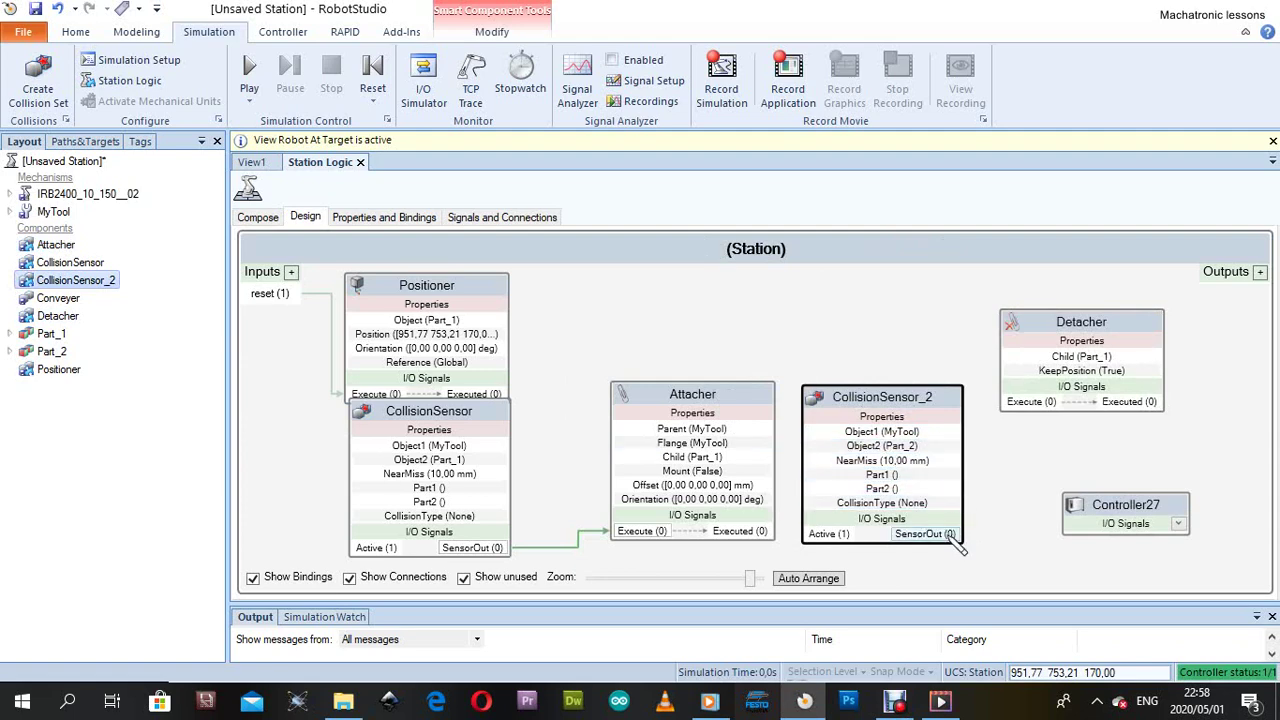
{"action": "left_click_drag", "start_coordinate": [948, 534], "coordinate": [1016, 402]}
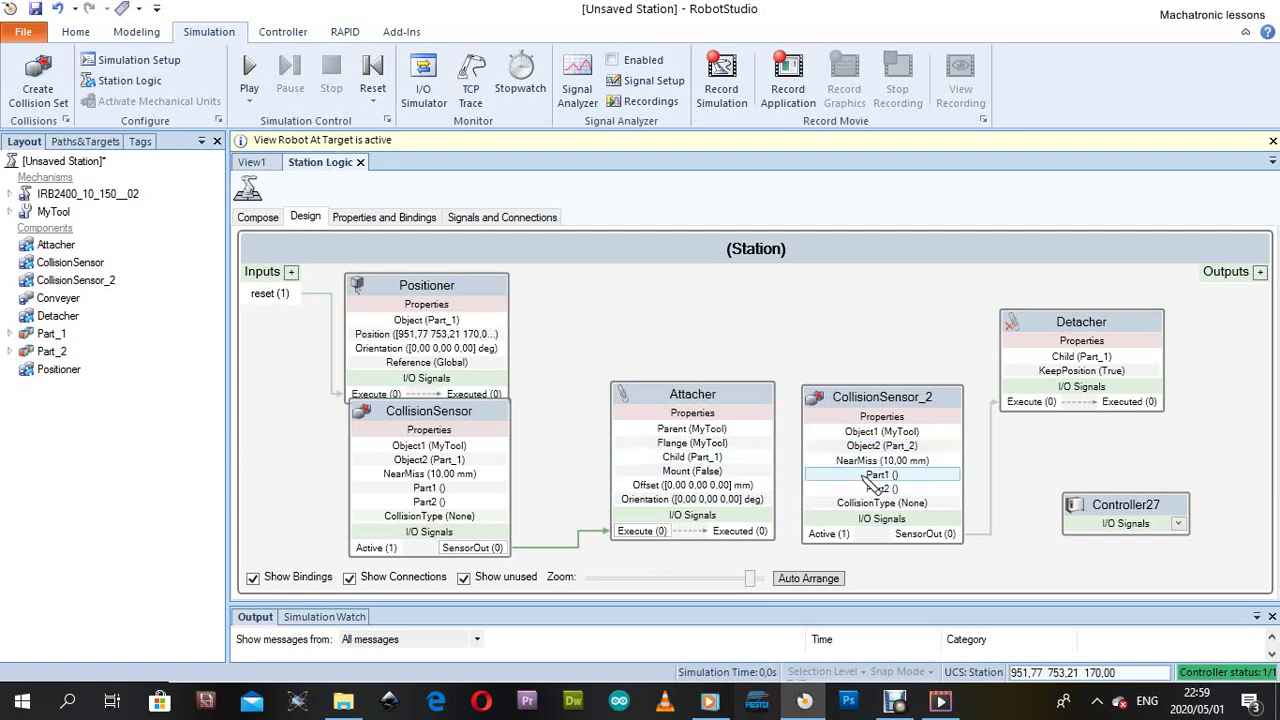
Check the station in the 3D view, and move the CollisionSensor block in the logic design clear of the Positioner
{"action": "left_click", "coordinate": [257, 217]}
{"action": "left_click", "coordinate": [251, 162]}
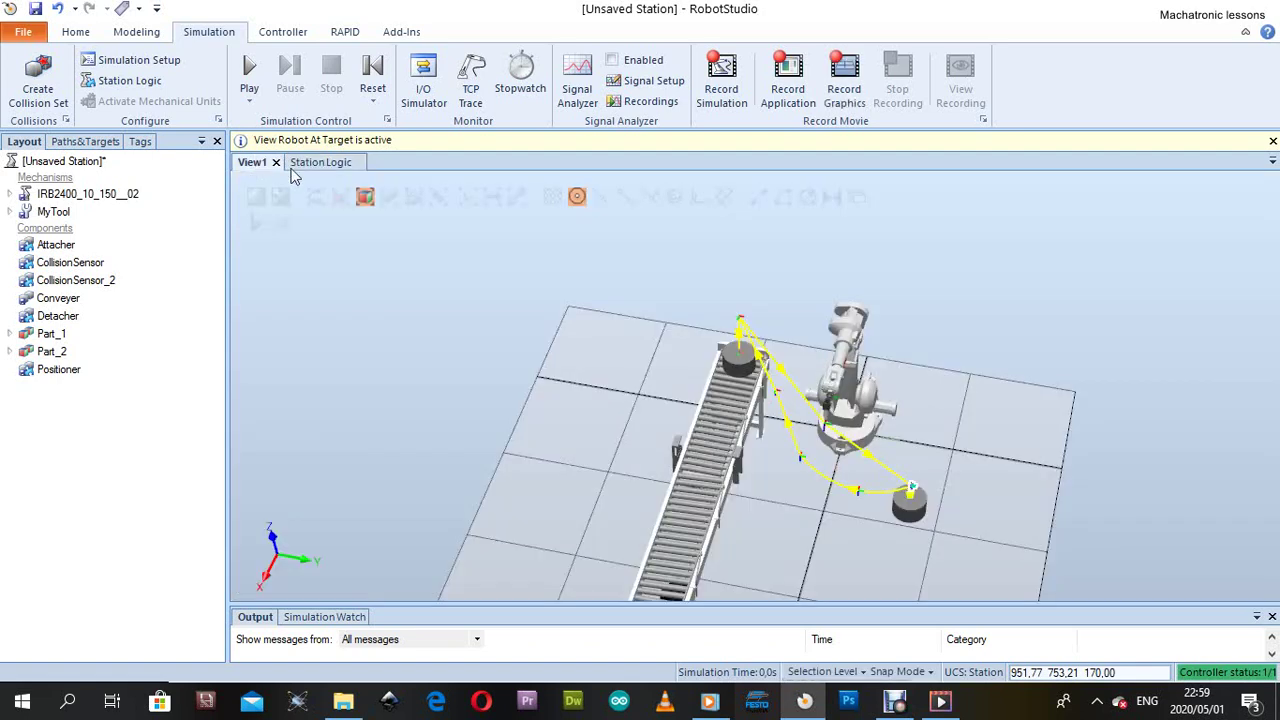
{"action": "left_click_drag", "start_coordinate": [499, 313], "coordinate": [731, 357], "text": "ctrl+shift"}
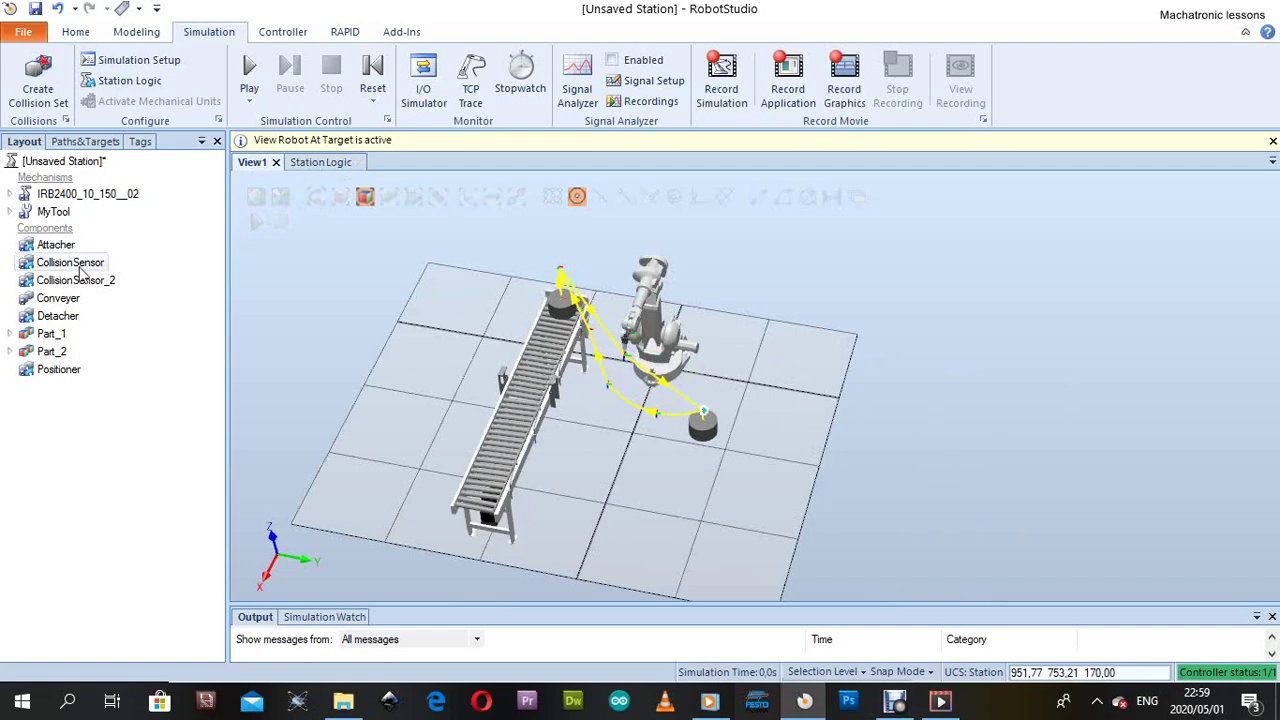
{"action": "left_click", "coordinate": [323, 164]}
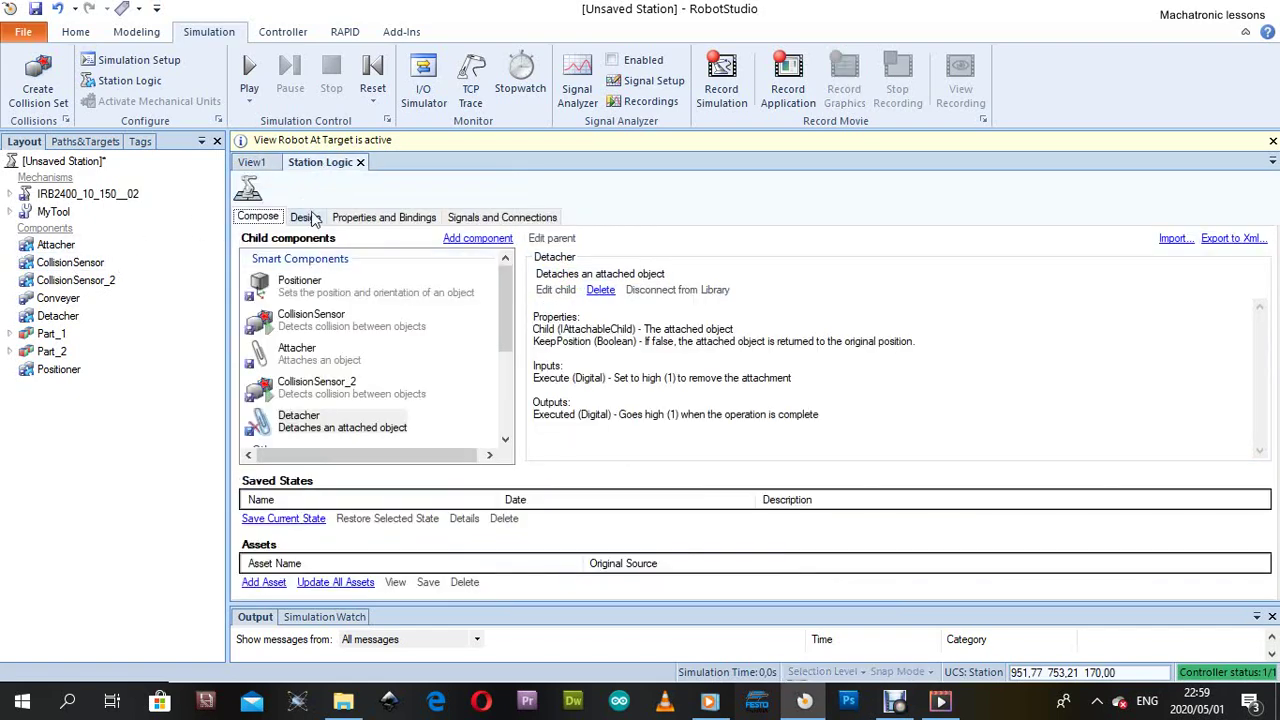
{"action": "left_click", "coordinate": [306, 219]}
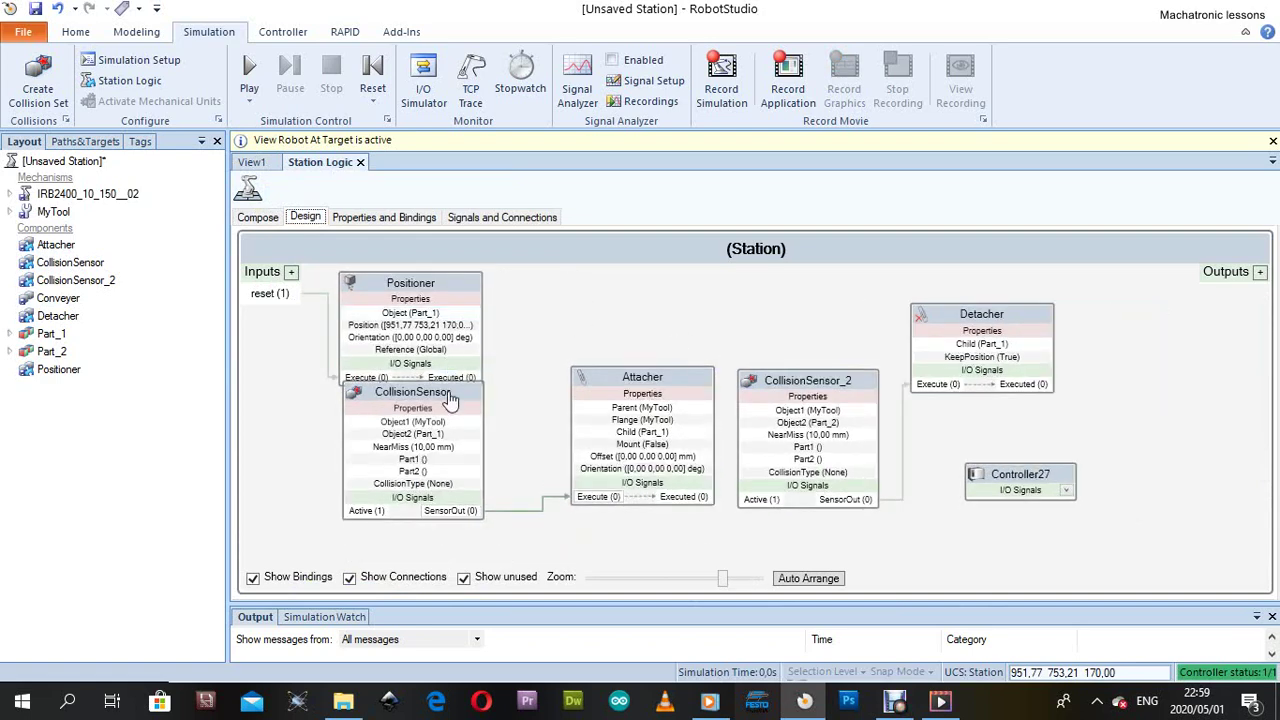
{"action": "left_click", "coordinate": [453, 403]}
{"action": "left_click_drag", "start_coordinate": [453, 403], "coordinate": [453, 417]}
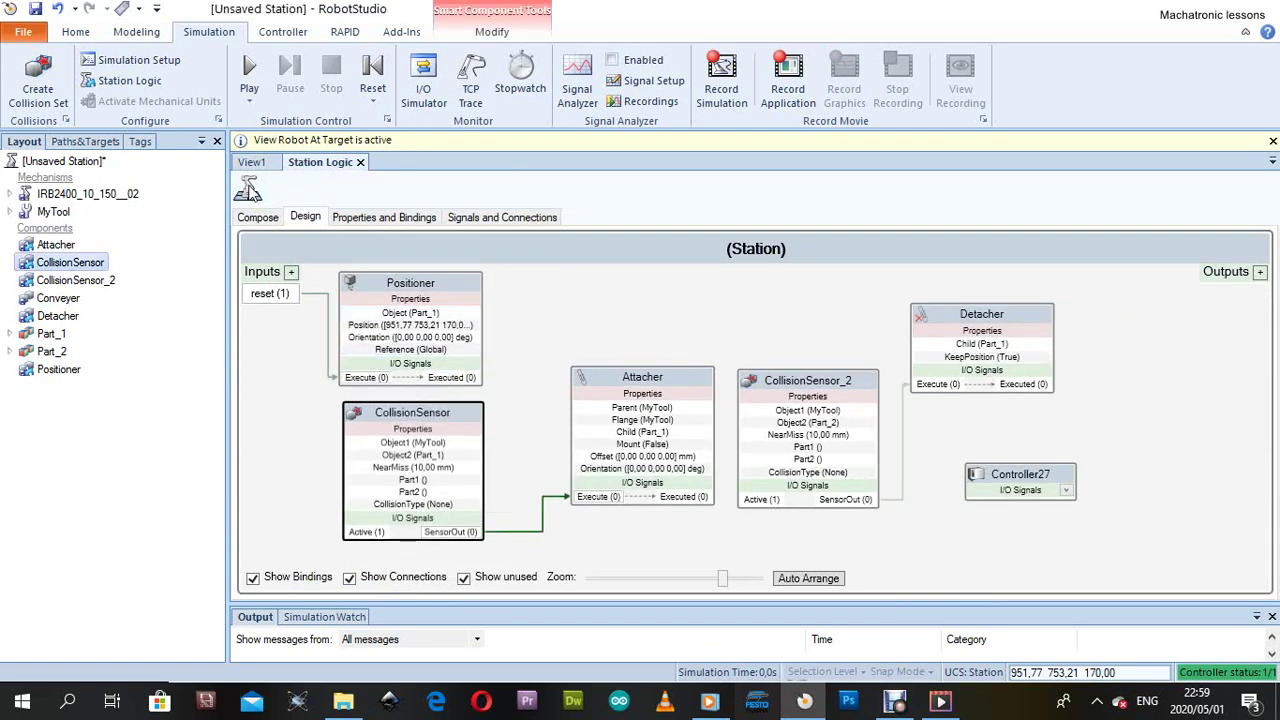
Synchronize the station to RAPID with Path_10, the MyTool data and the work objects all included
{"action": "left_click", "coordinate": [251, 164]}
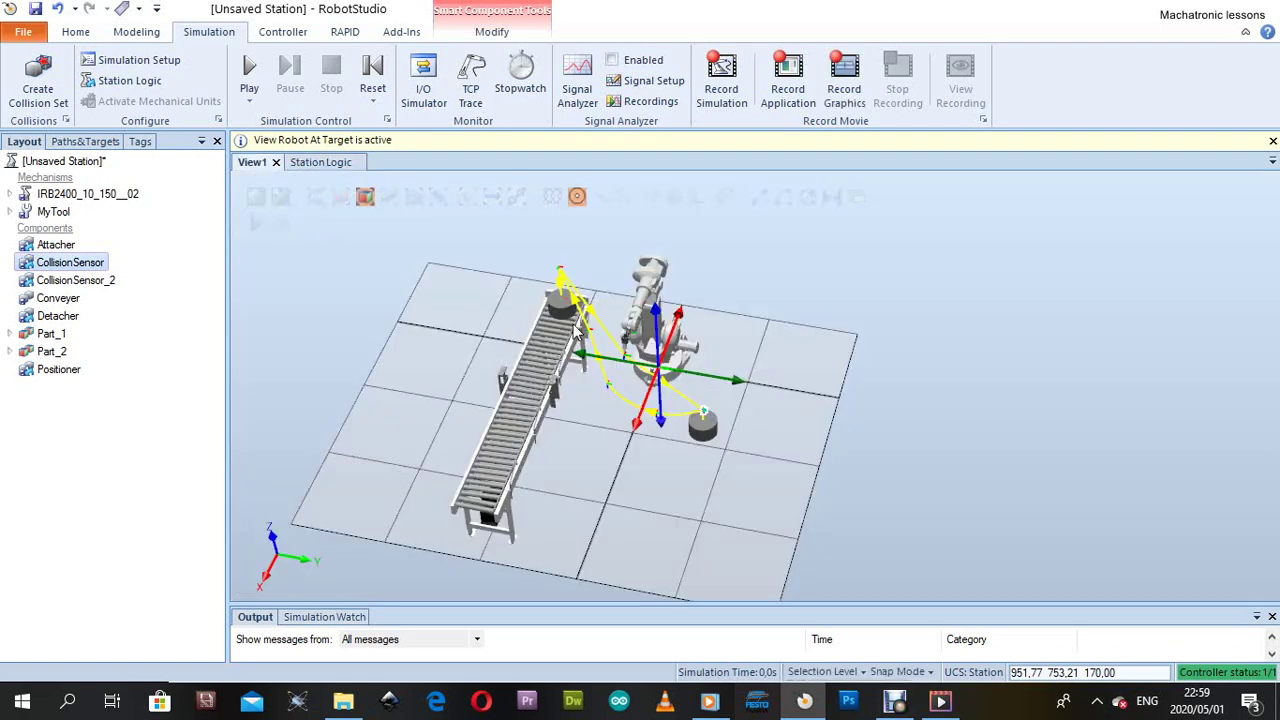
{"action": "scroll", "coordinate": [680, 372], "scroll_direction": "down", "scroll_amount": 2}
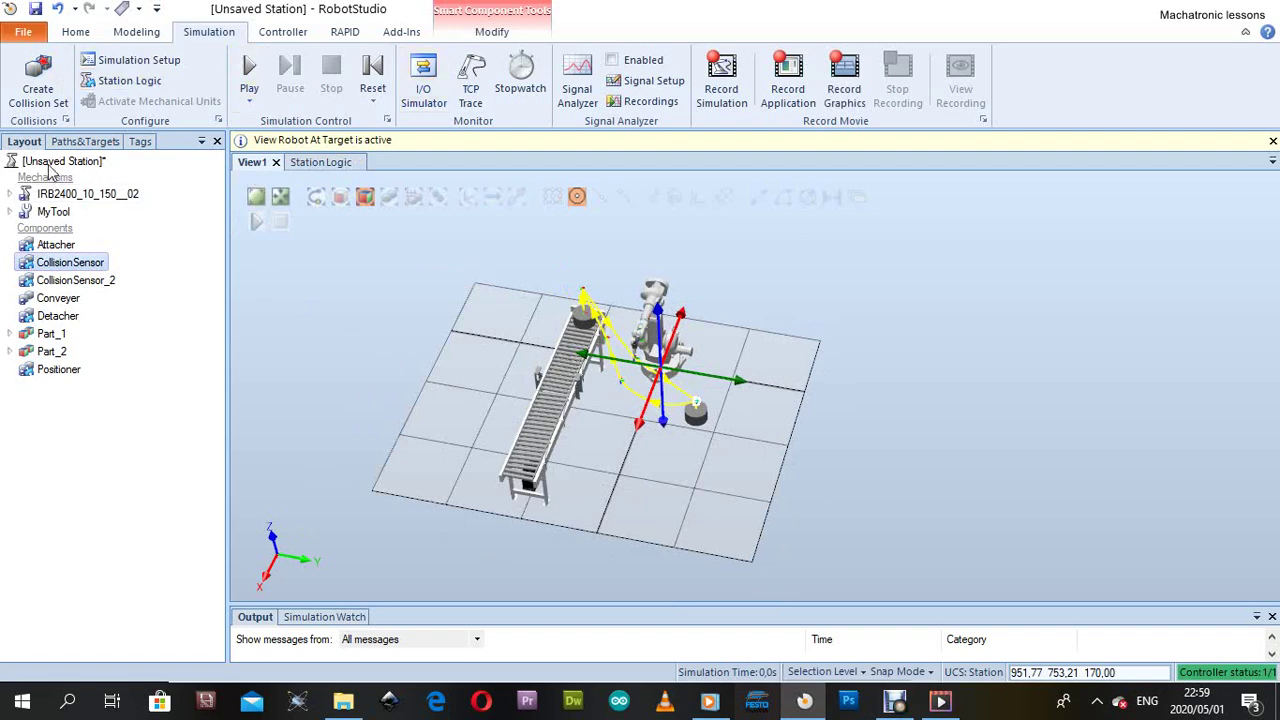
{"action": "left_click", "coordinate": [75, 31]}
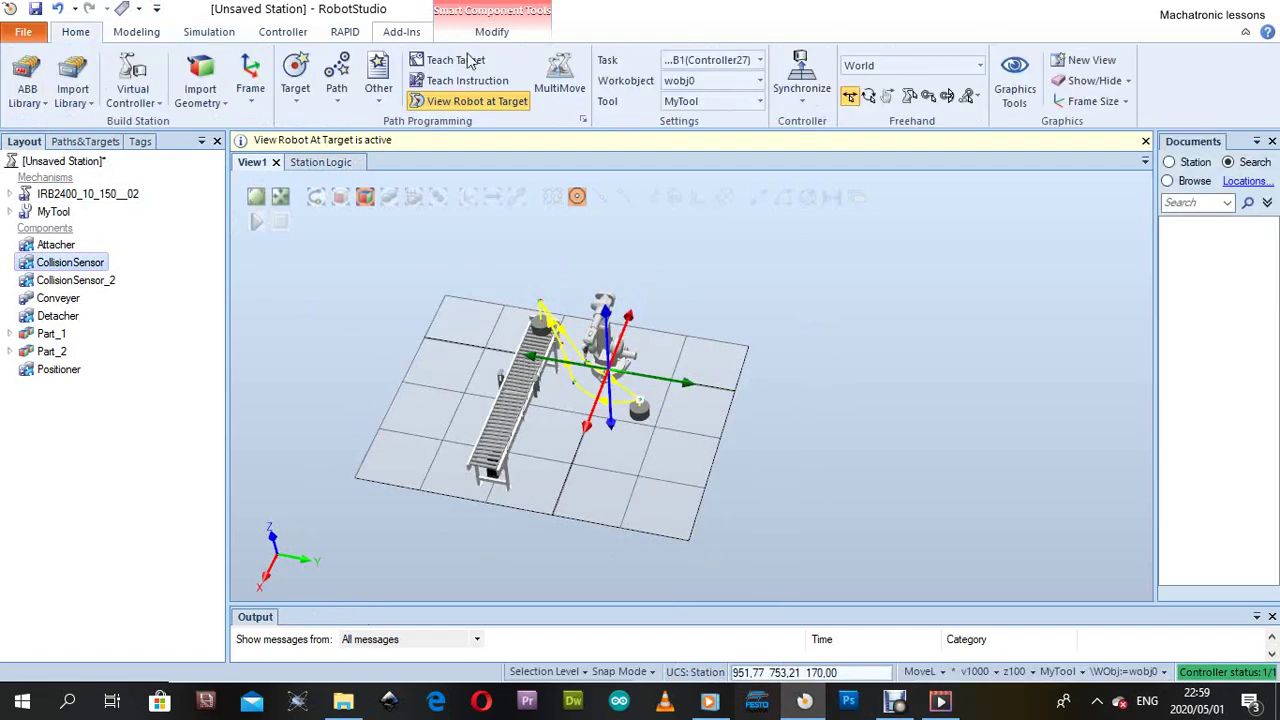
{"action": "left_click", "coordinate": [803, 78]}
{"action": "left_click", "coordinate": [516, 277]}
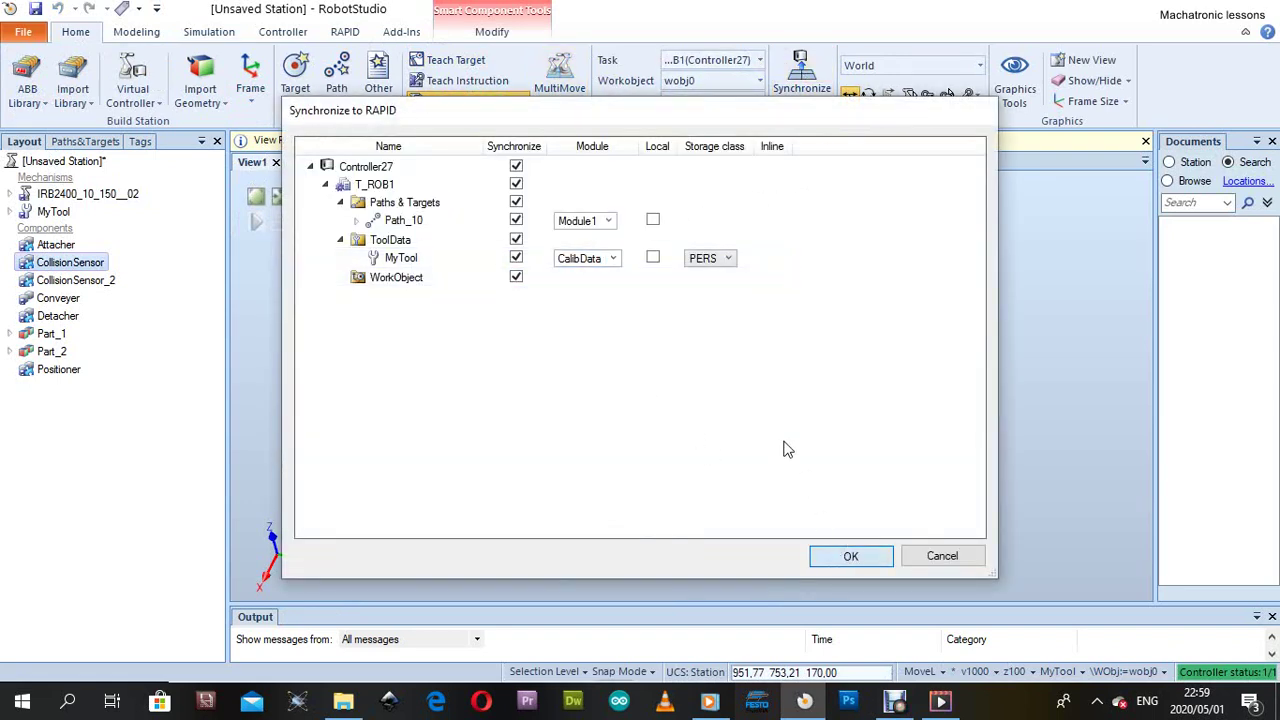
{"action": "key", "text": "Return"}
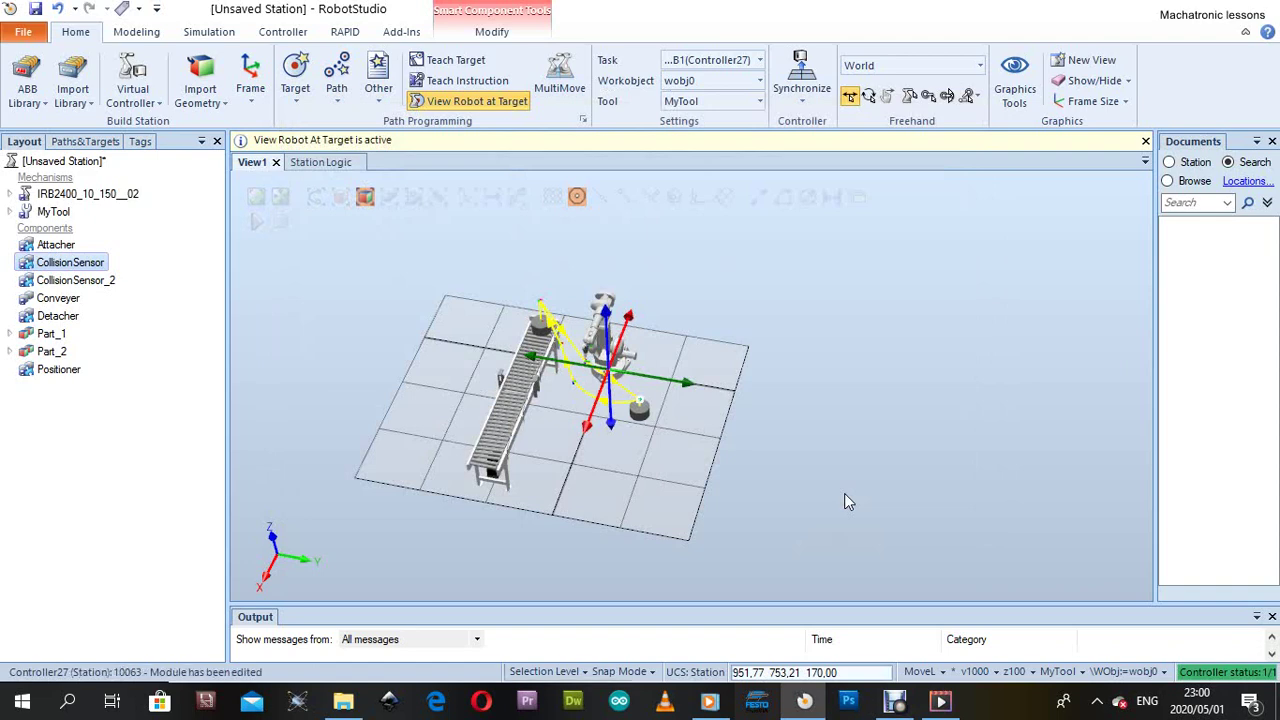
Play the simulation and watch the robot carry the cylinder from different viewing angles
{"action": "scroll", "coordinate": [660, 437], "scroll_direction": "down", "scroll_amount": 2}
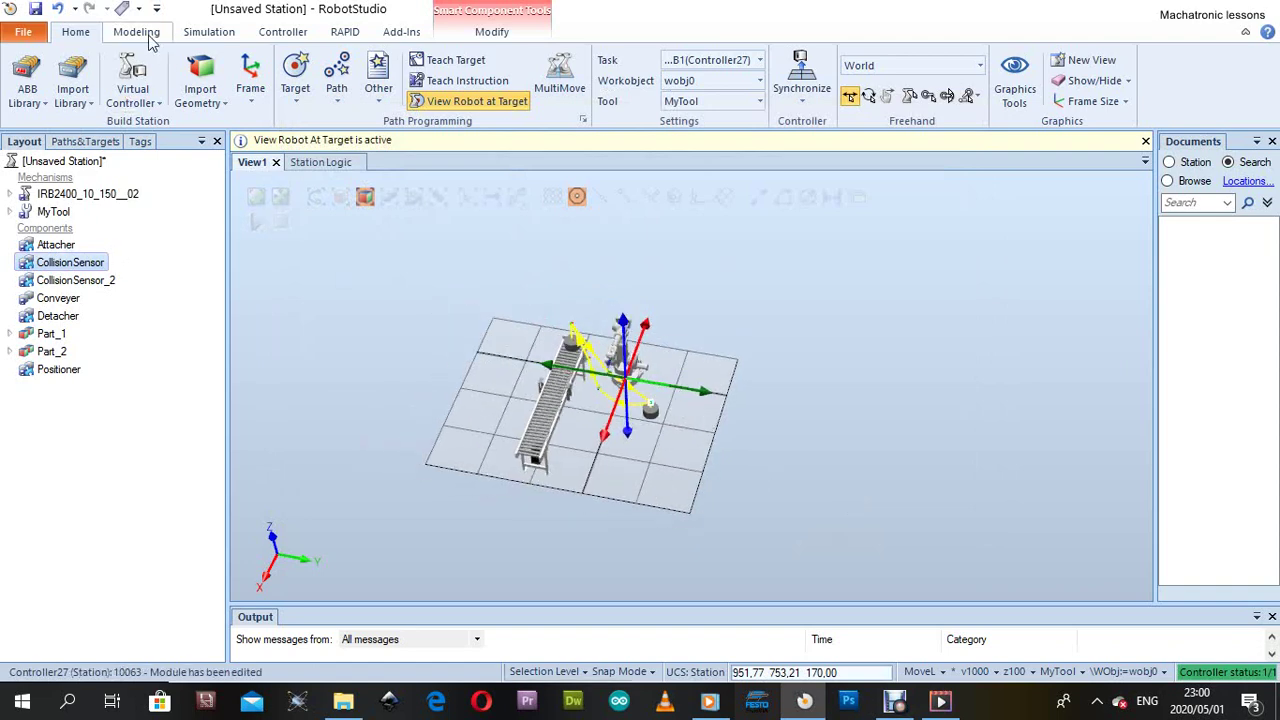
{"action": "left_click", "coordinate": [209, 32]}
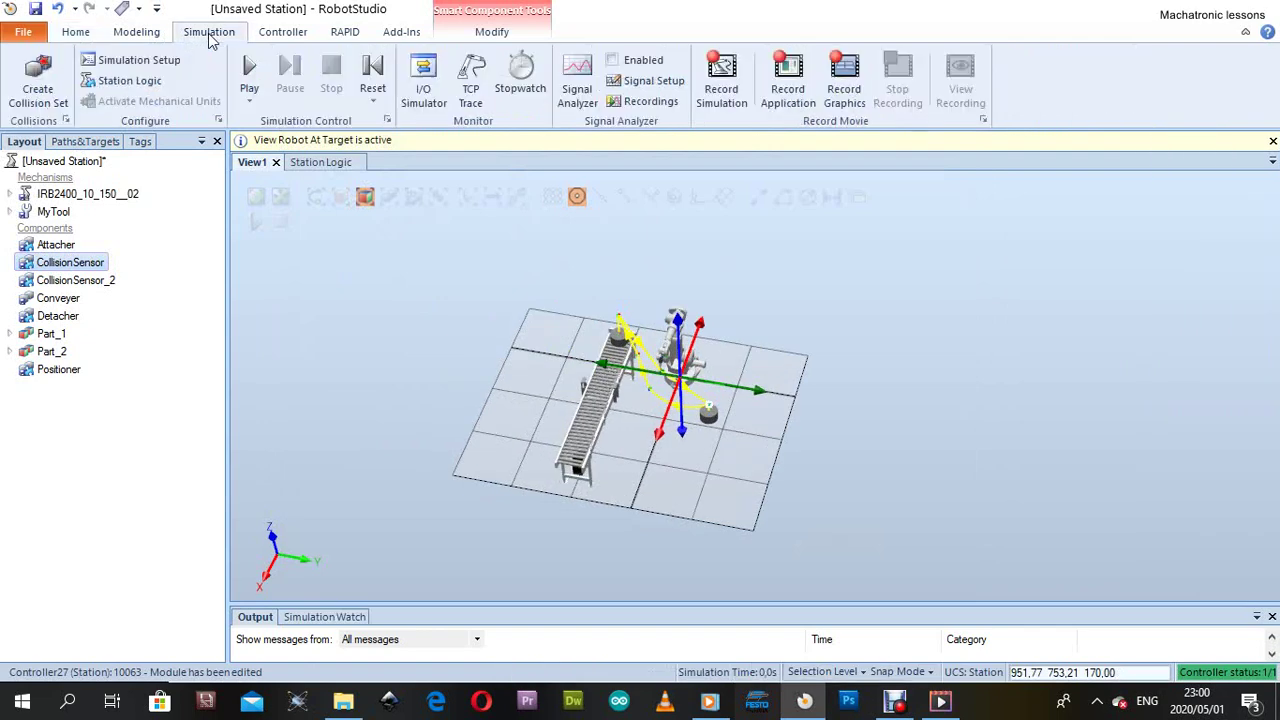
{"action": "left_click", "coordinate": [249, 65]}
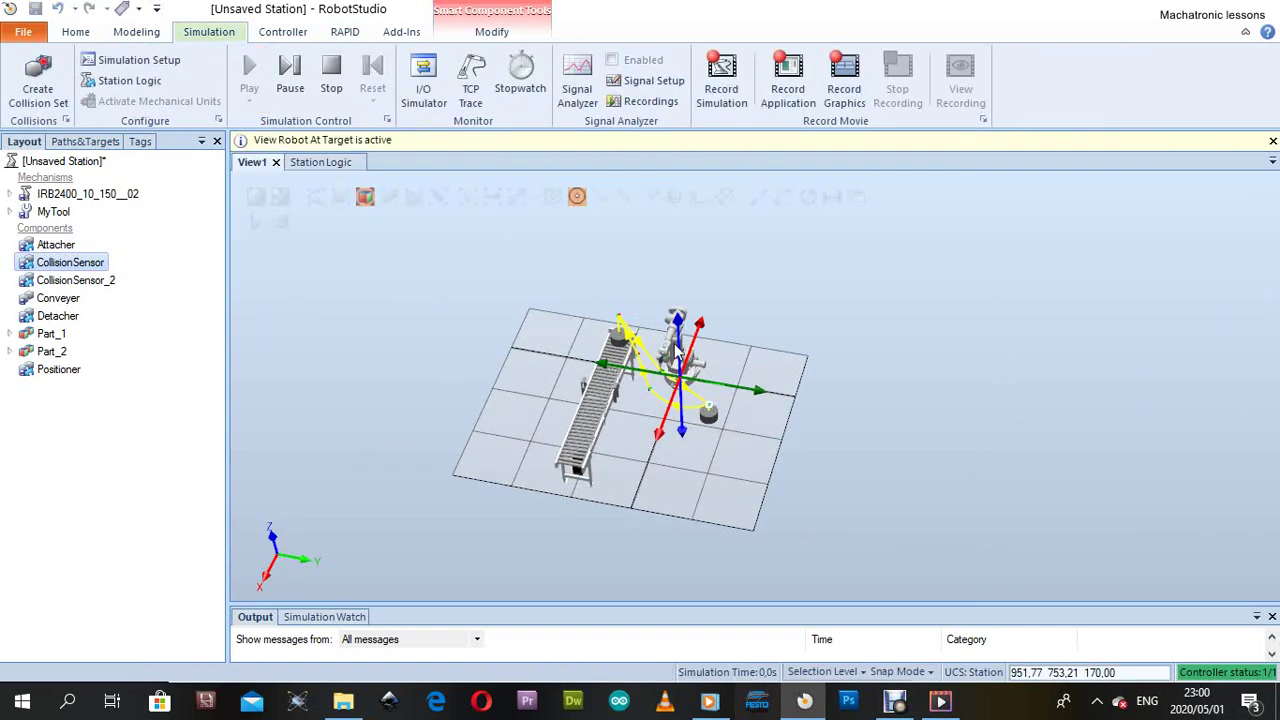
{"action": "scroll", "coordinate": [638, 388], "scroll_direction": "up", "scroll_amount": 3}
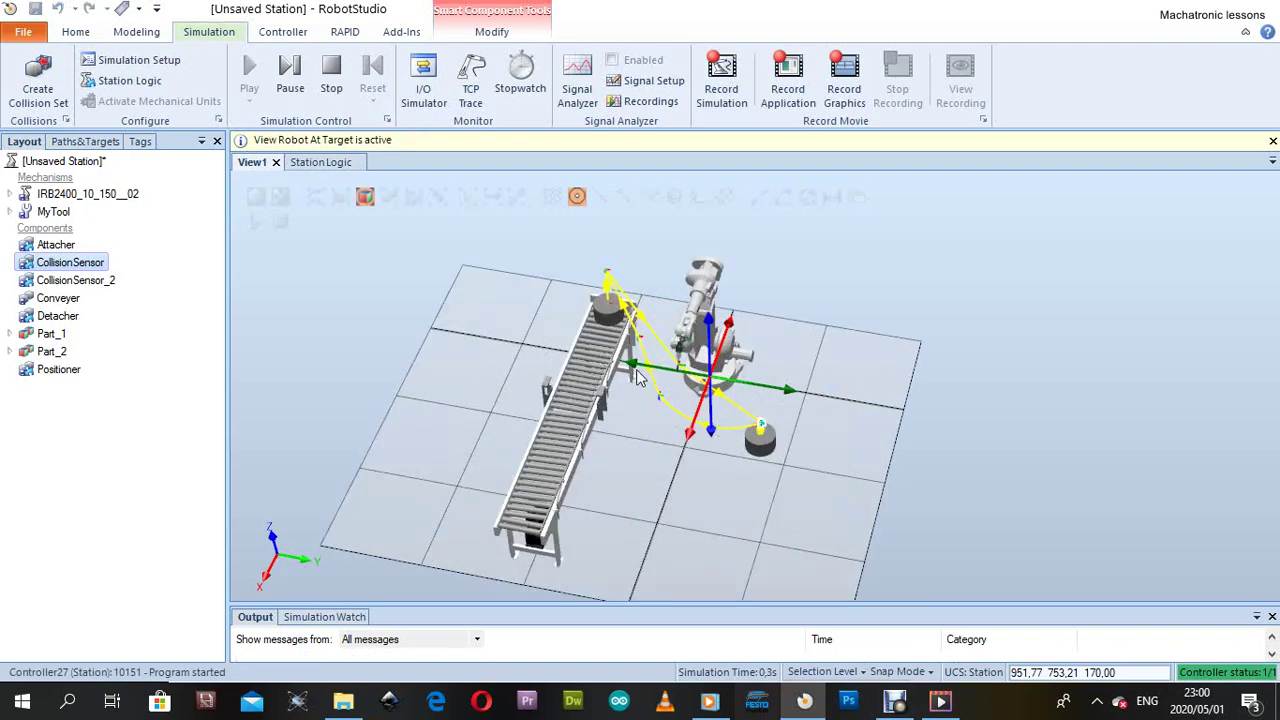
{"action": "left_click_drag", "start_coordinate": [539, 453], "coordinate": [394, 400], "text": "ctrl+shift"}
{"action": "scroll", "coordinate": [394, 400], "scroll_direction": "down", "scroll_amount": 2}
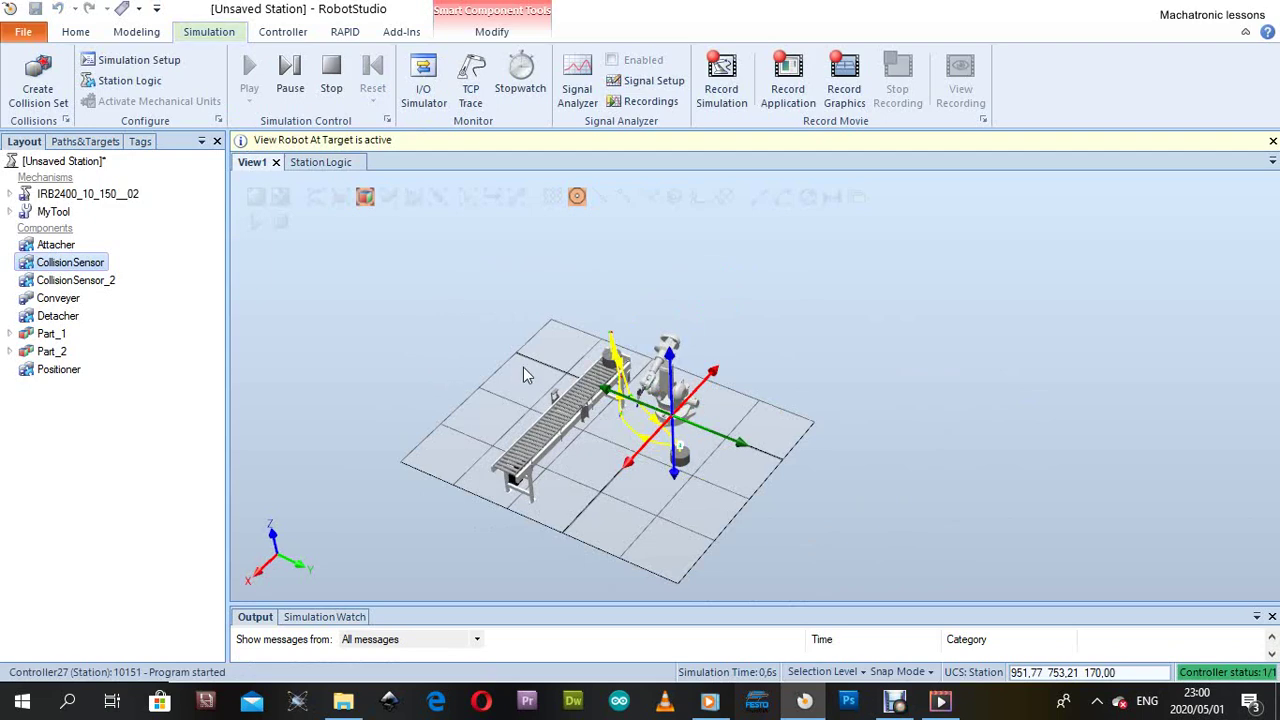
{"action": "scroll", "coordinate": [527, 375], "scroll_direction": "up", "scroll_amount": 3}
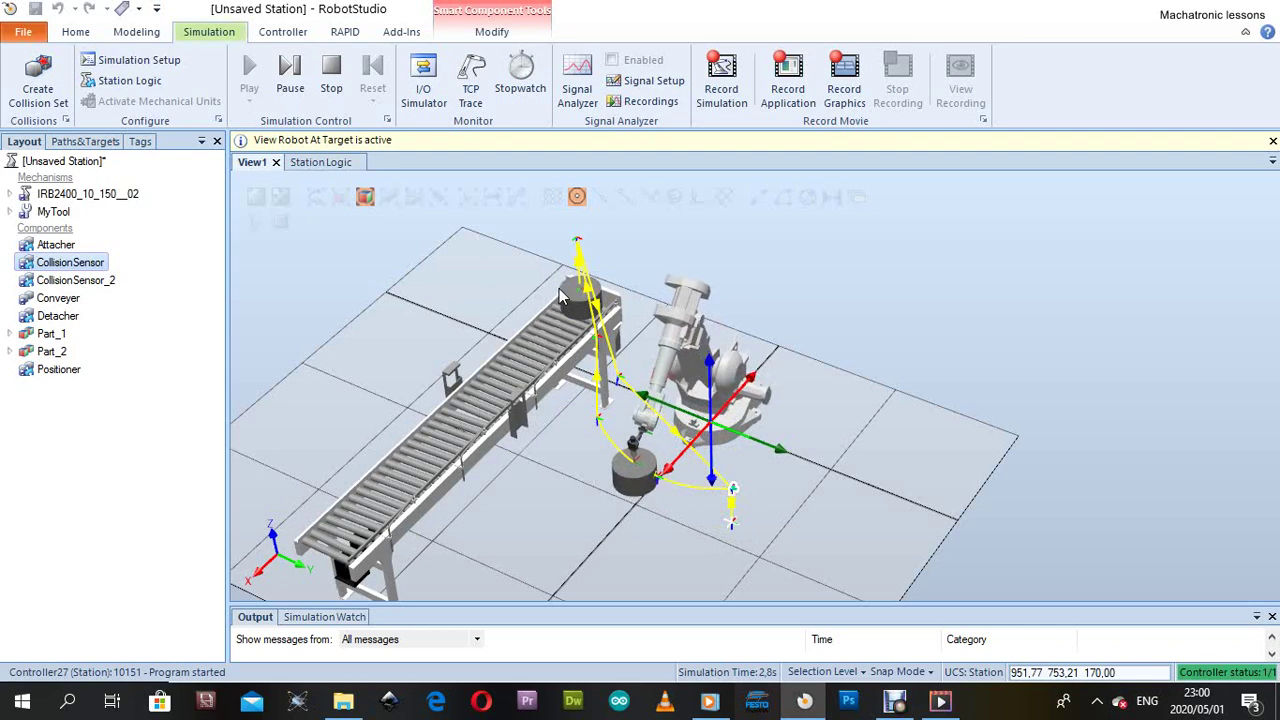
{"action": "left_click_drag", "start_coordinate": [558, 296], "coordinate": [665, 445], "text": "ctrl+shift"}
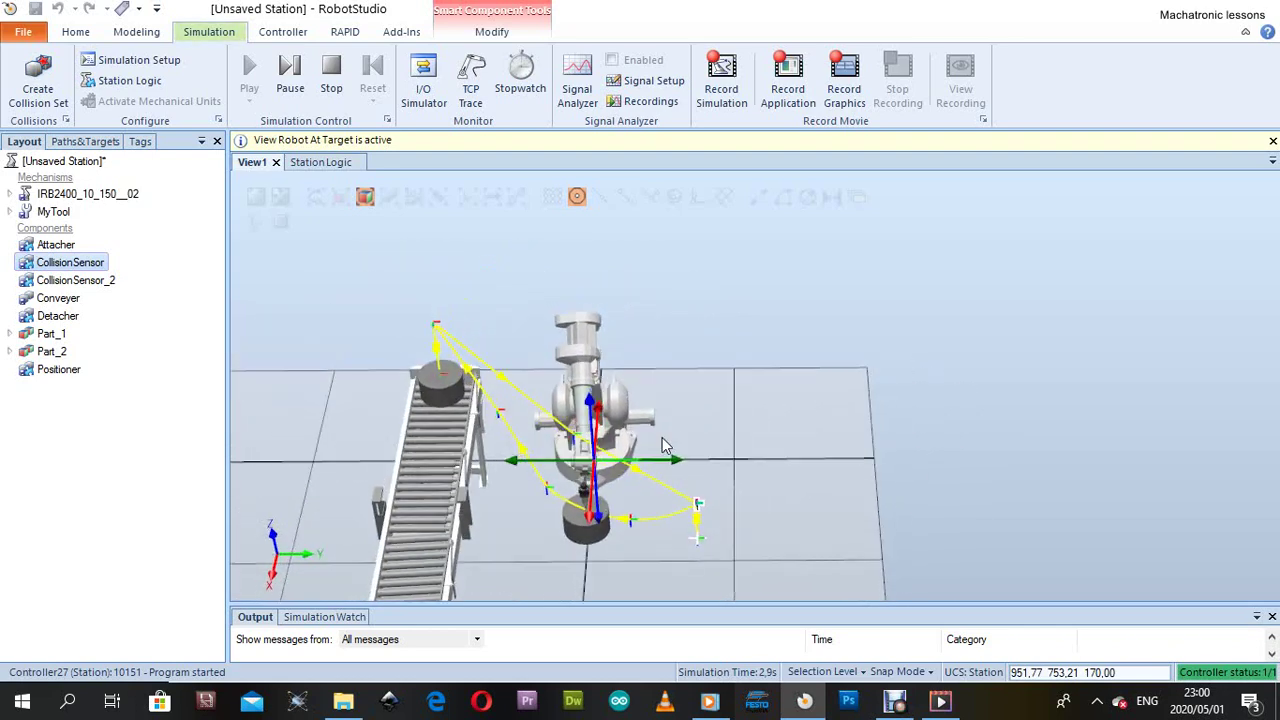